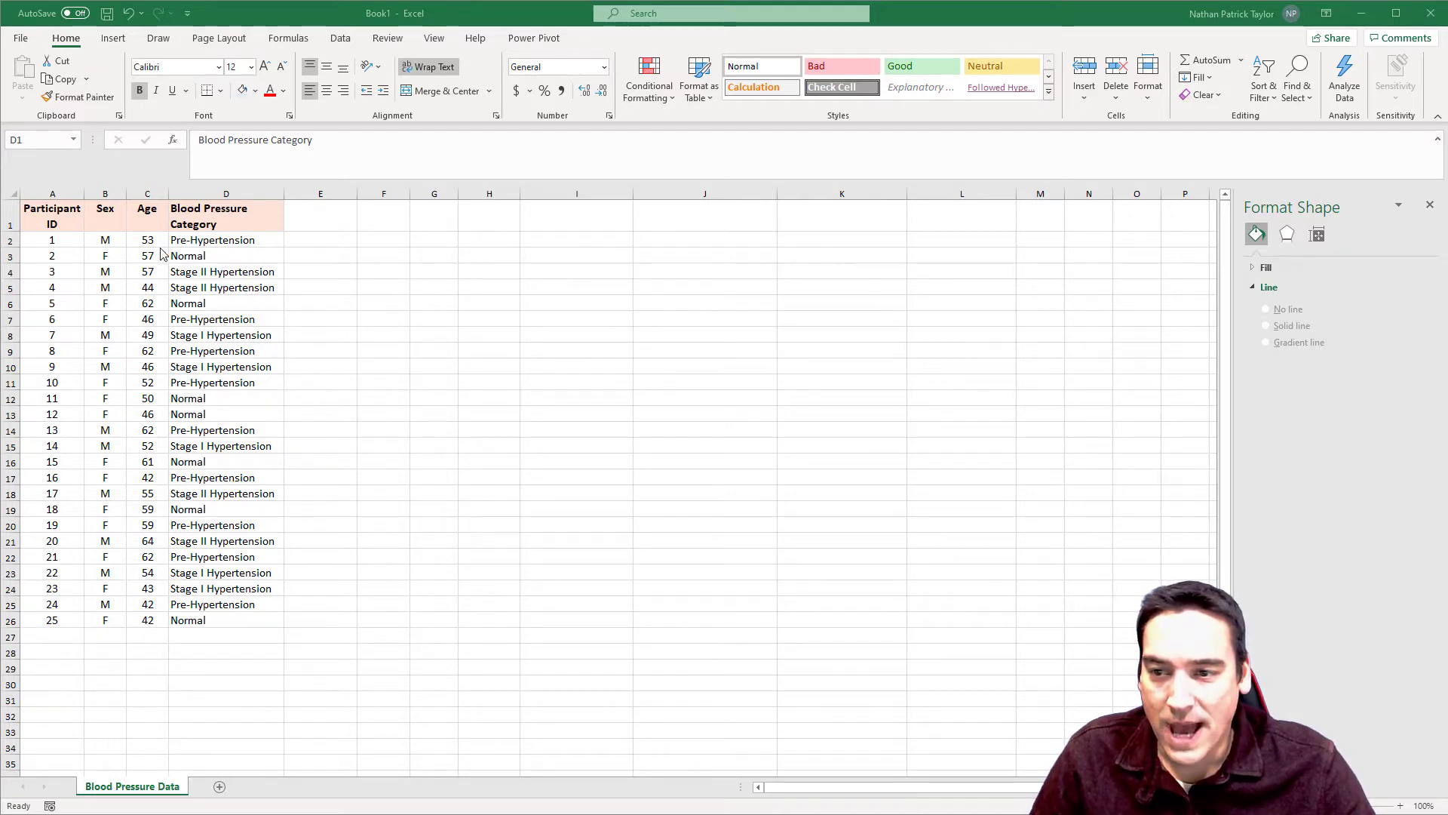
- Select and inspect the Age values and the blood pressure category entries in column D
drag(150, 240, 151, 620)
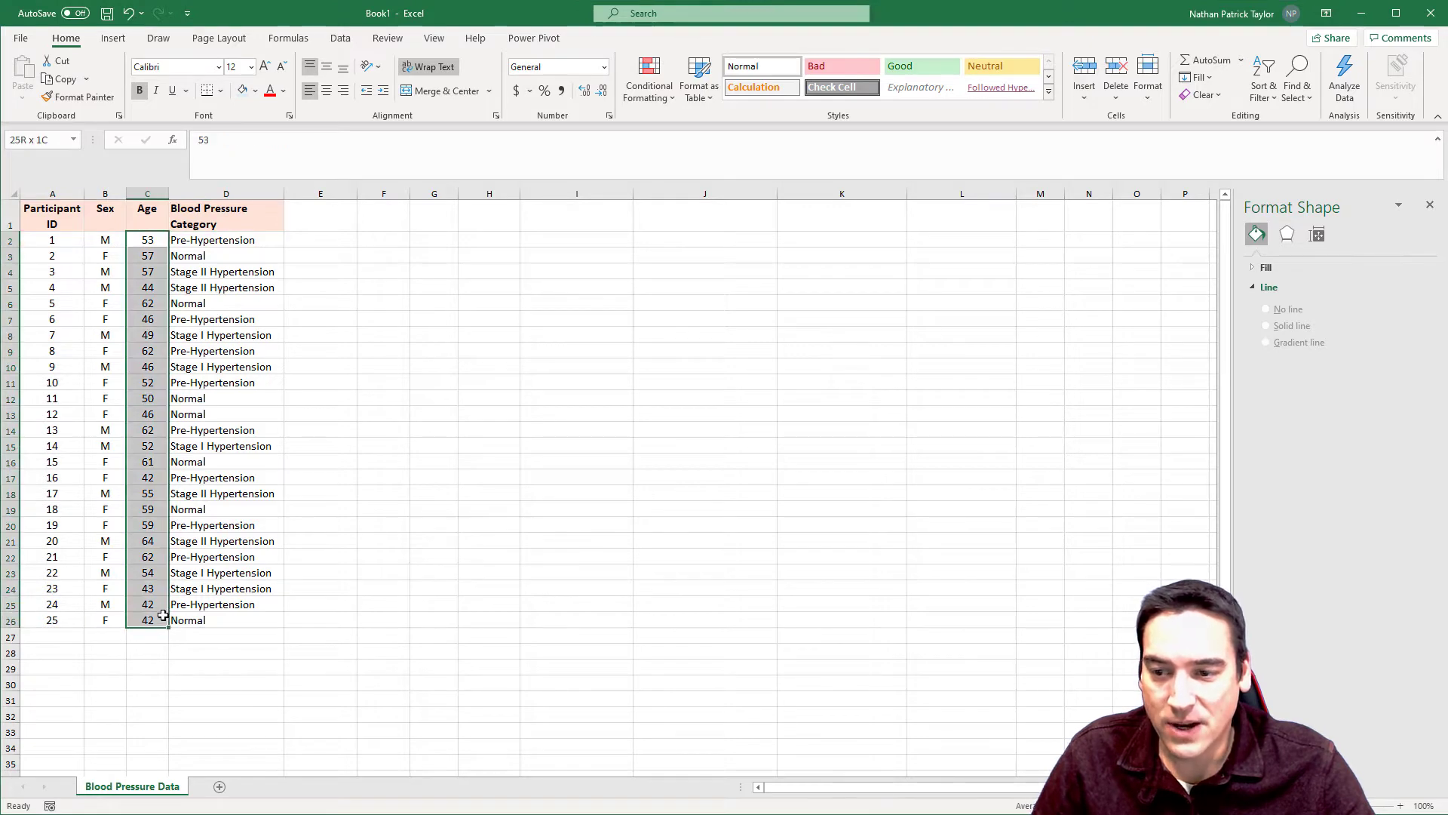
drag(219, 243, 213, 619)
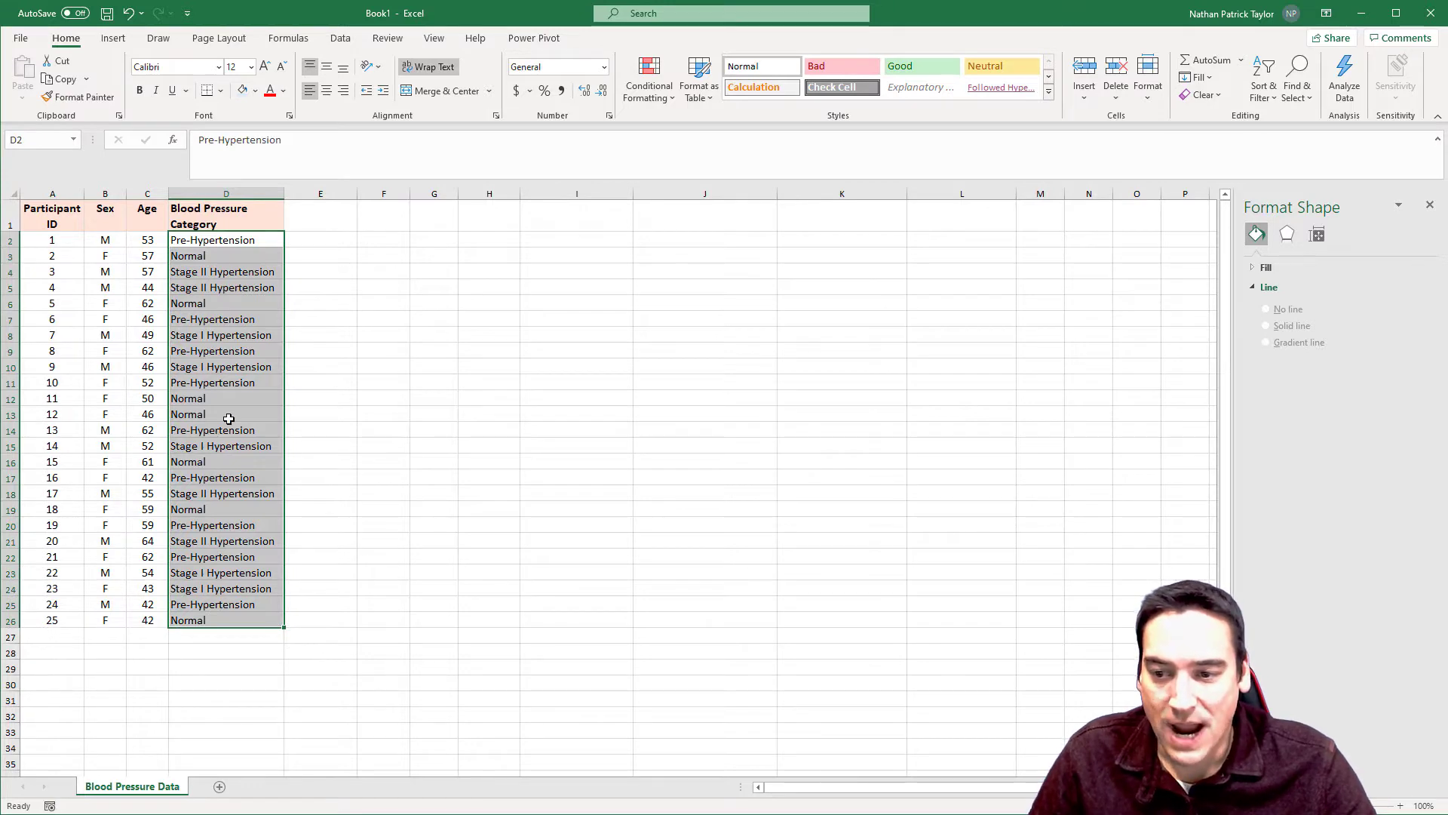
click(237, 289)
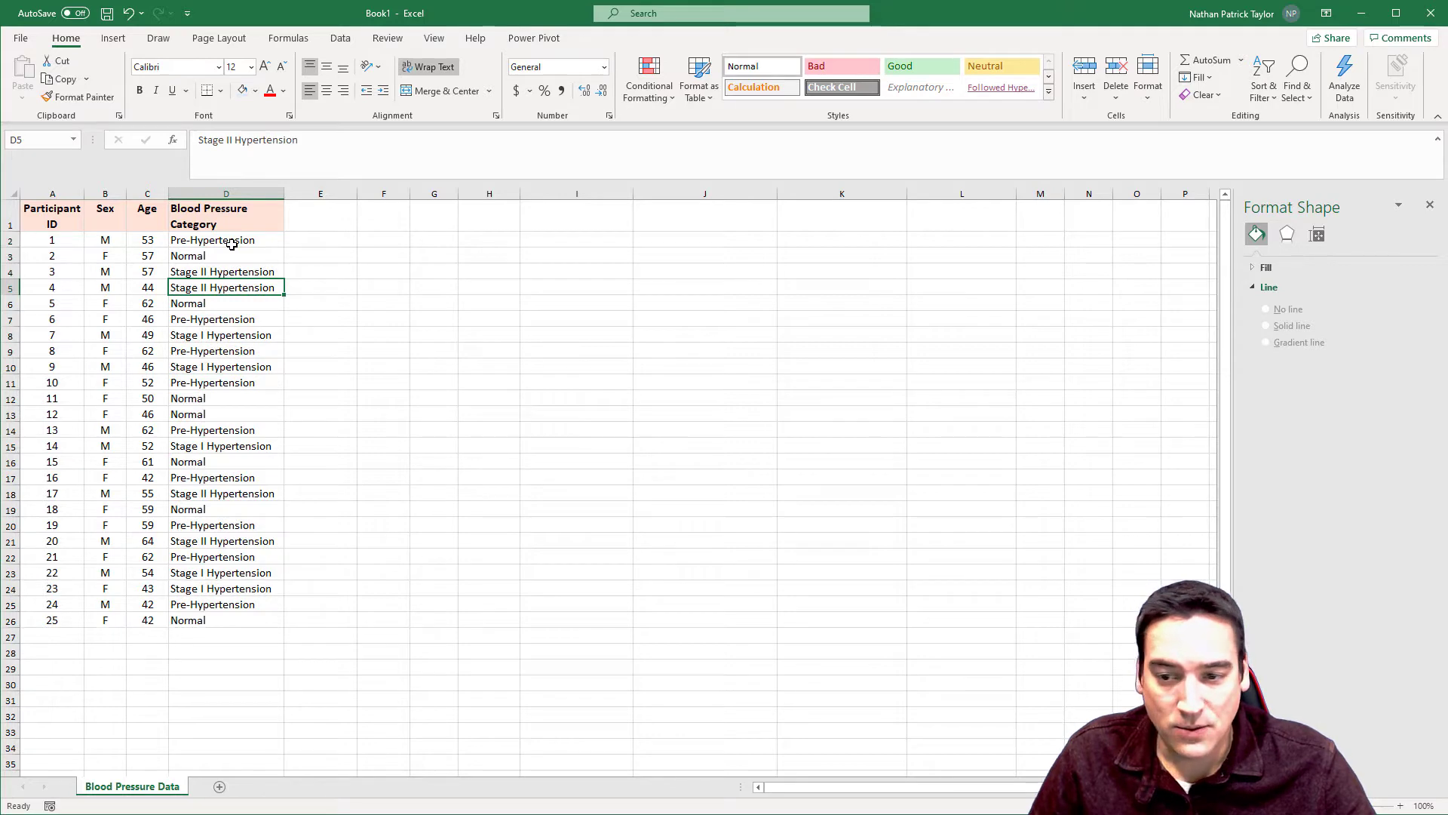
click(232, 242)
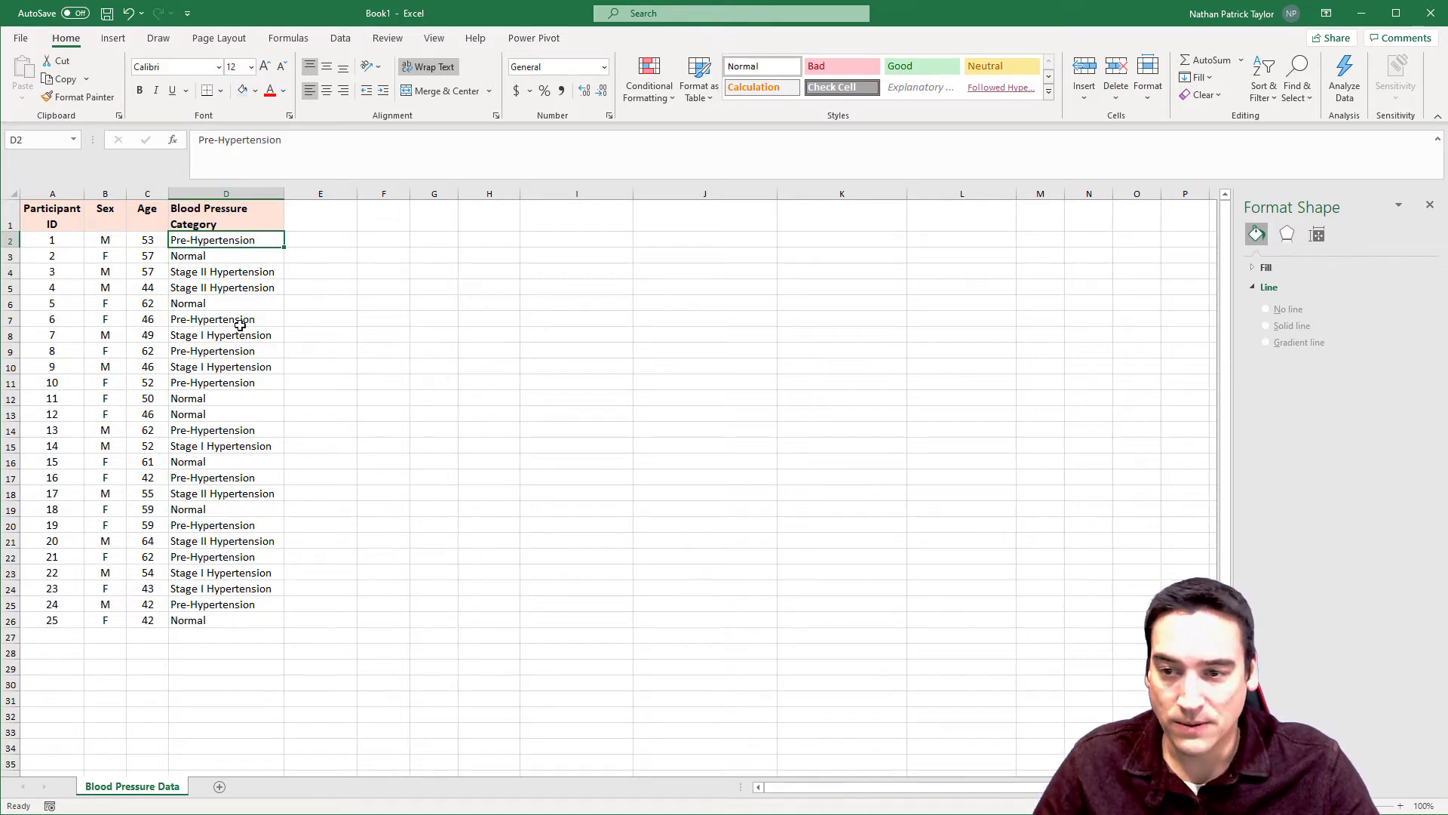
- Copy the 25 categories from D2:D26 and paste them into column I starting at I2
drag(231, 239, 232, 619)
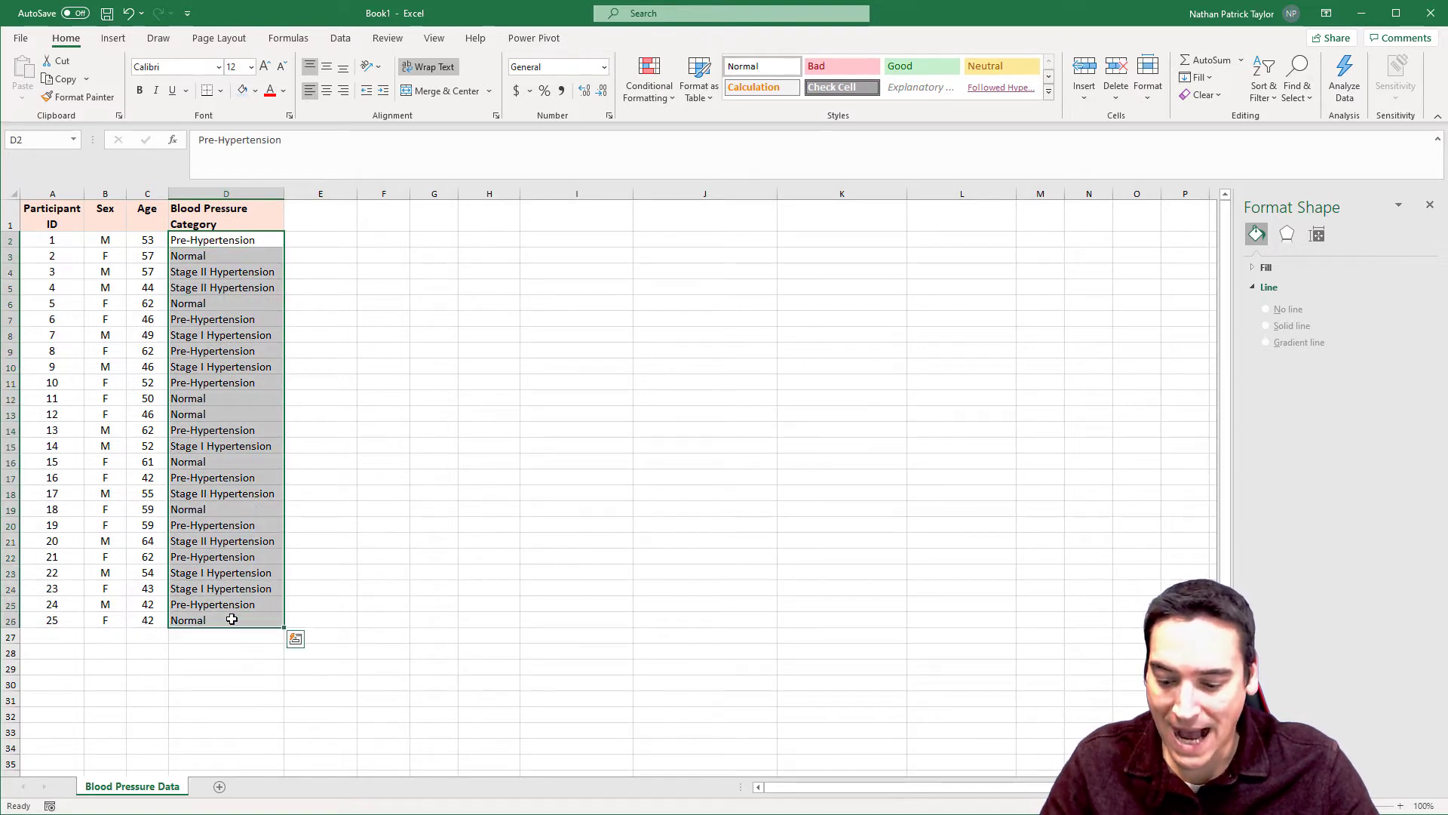
key(ctrl+c)
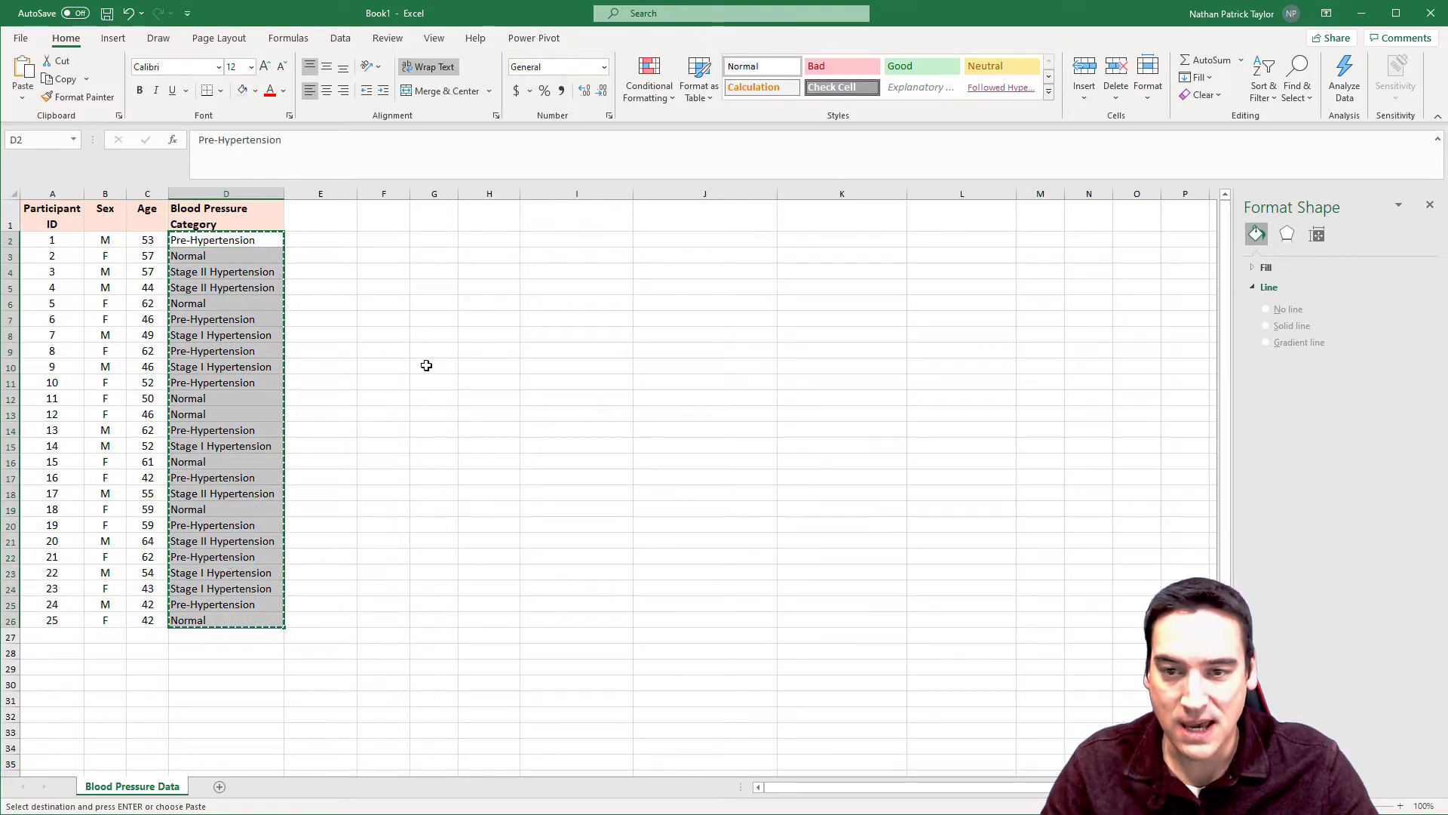
click(566, 239)
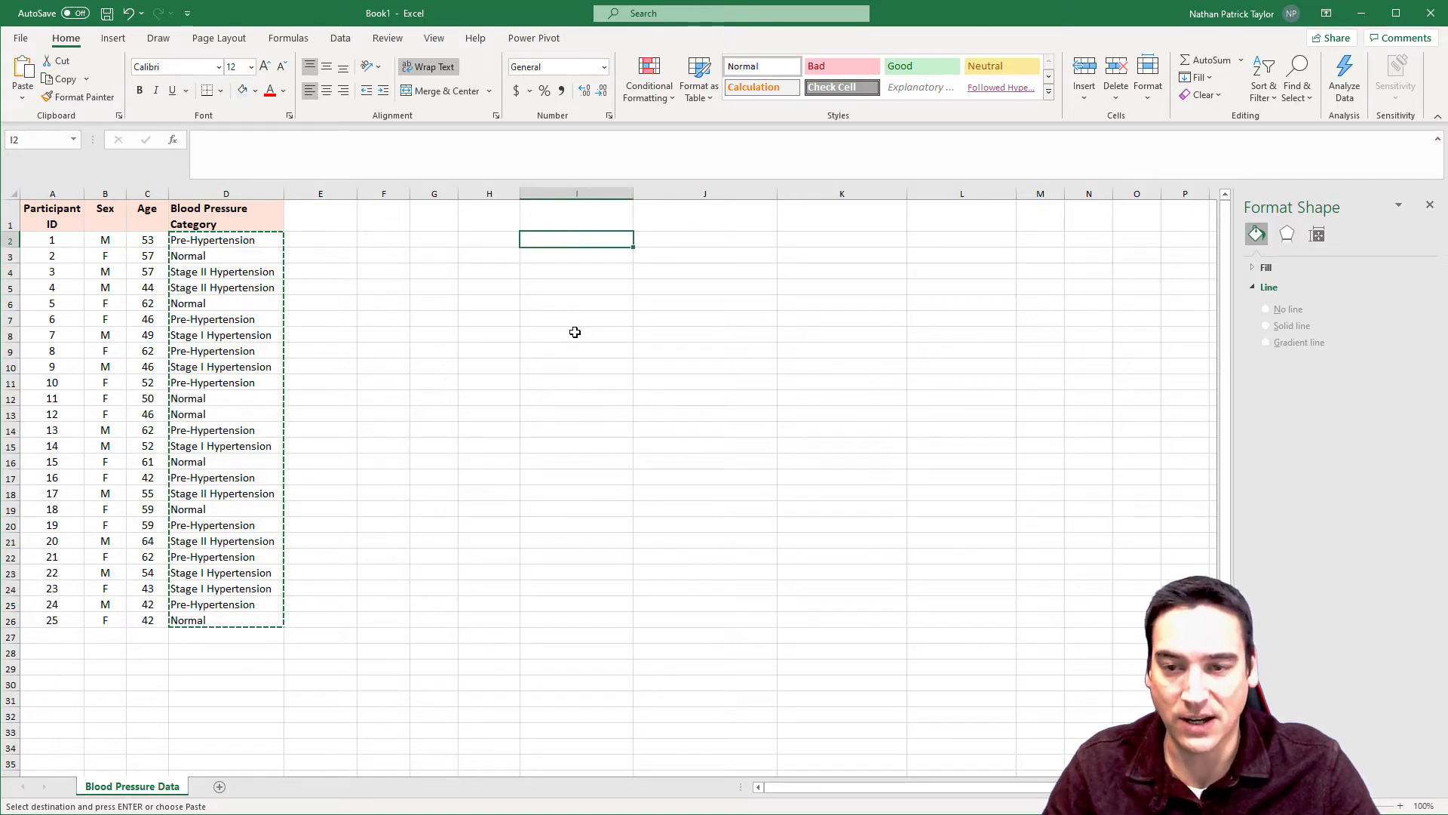
key(ctrl+v)
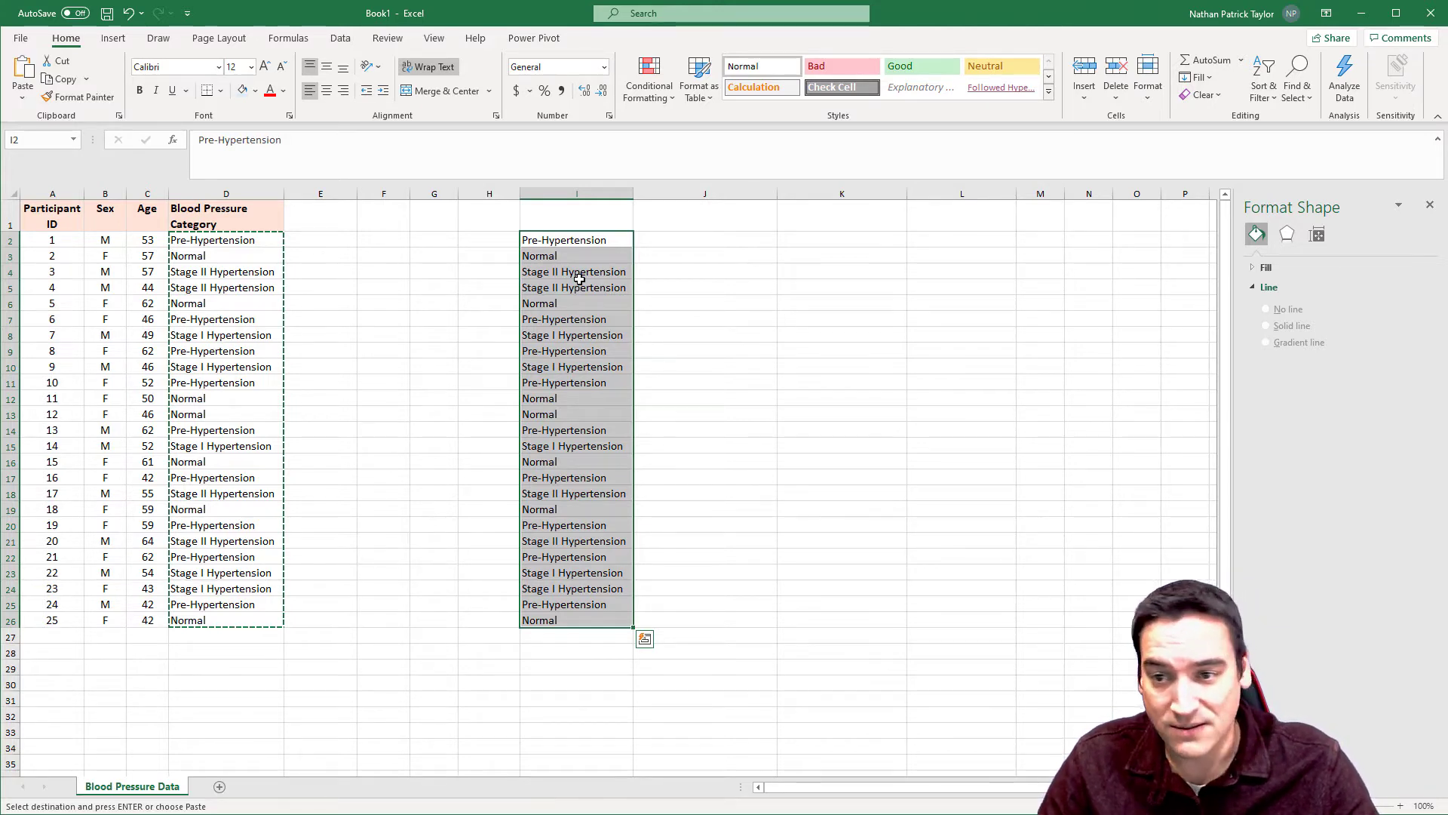
key(ctrl)
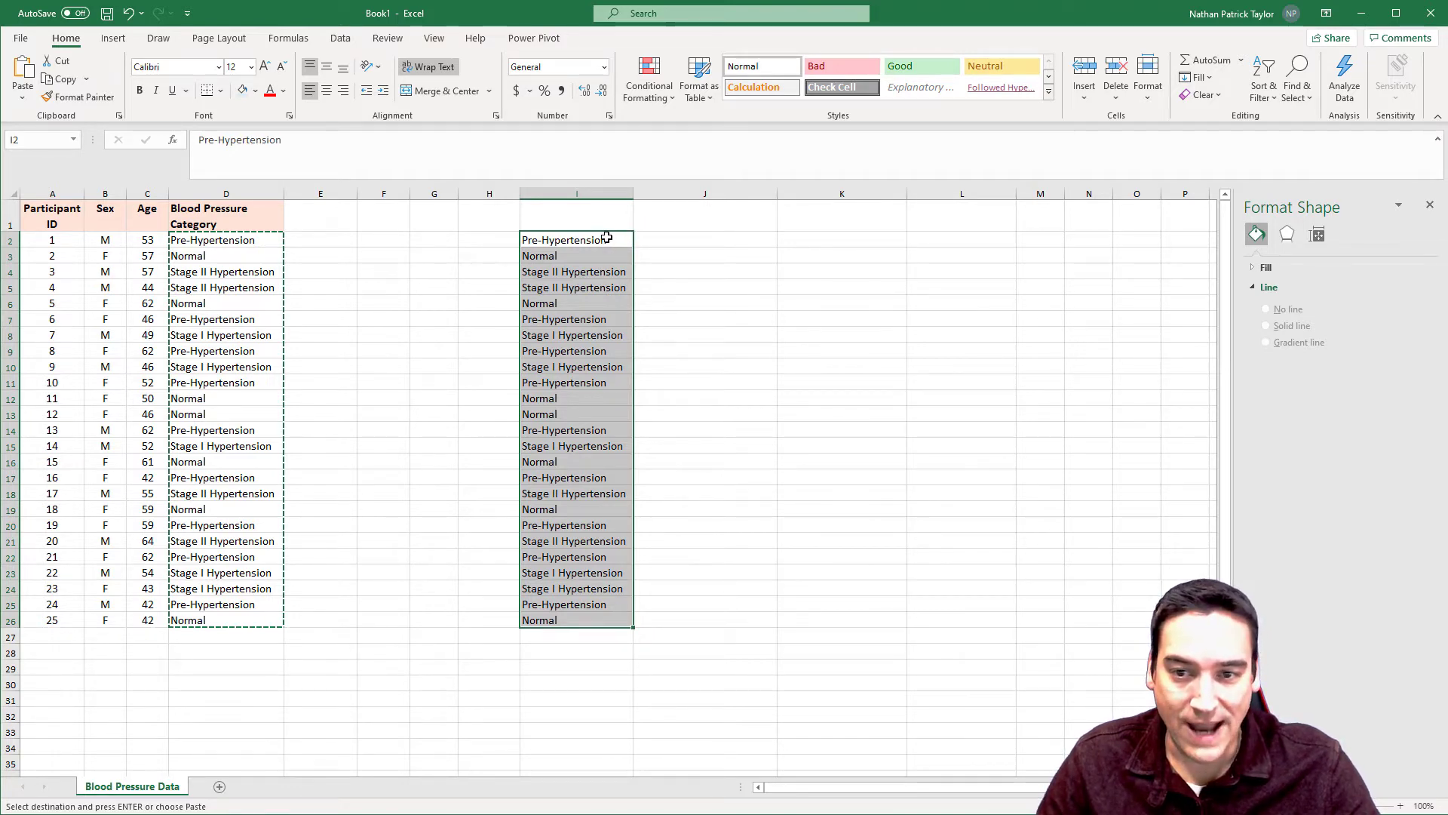
click(340, 41)
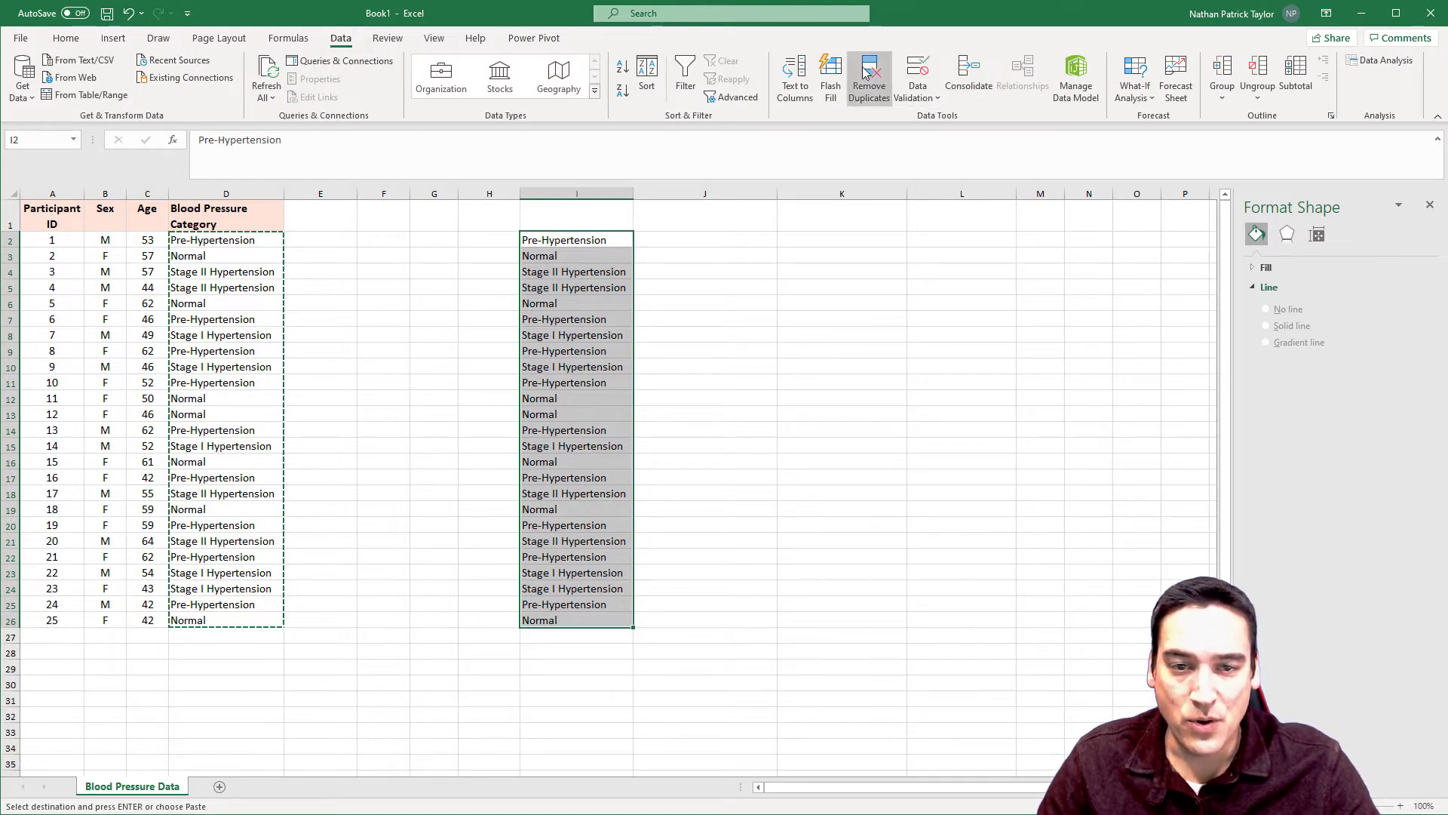
- Run Remove Duplicates on I2:I26, leaving four unique categories in I2:I5
click(867, 72)
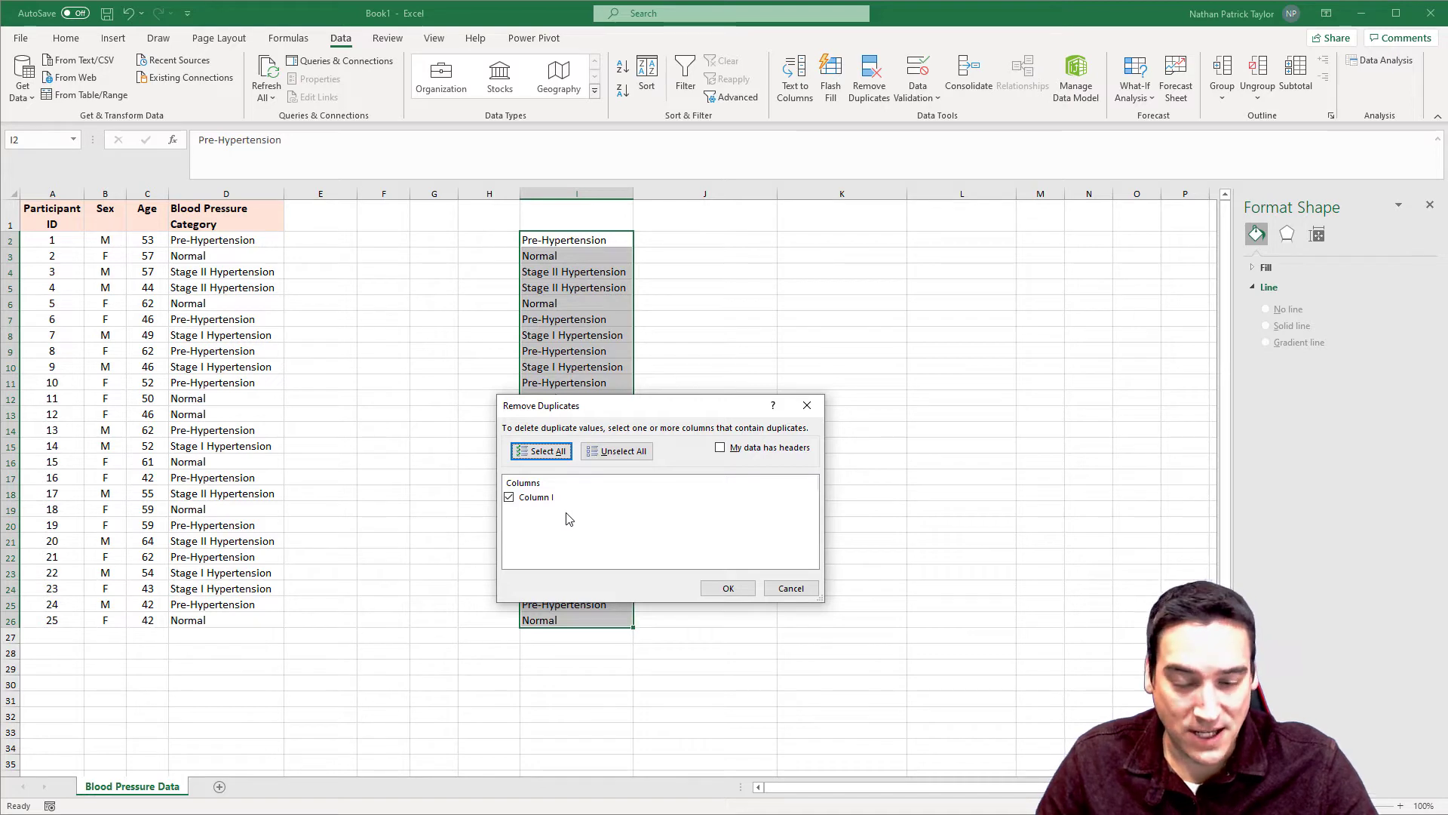
click(741, 595)
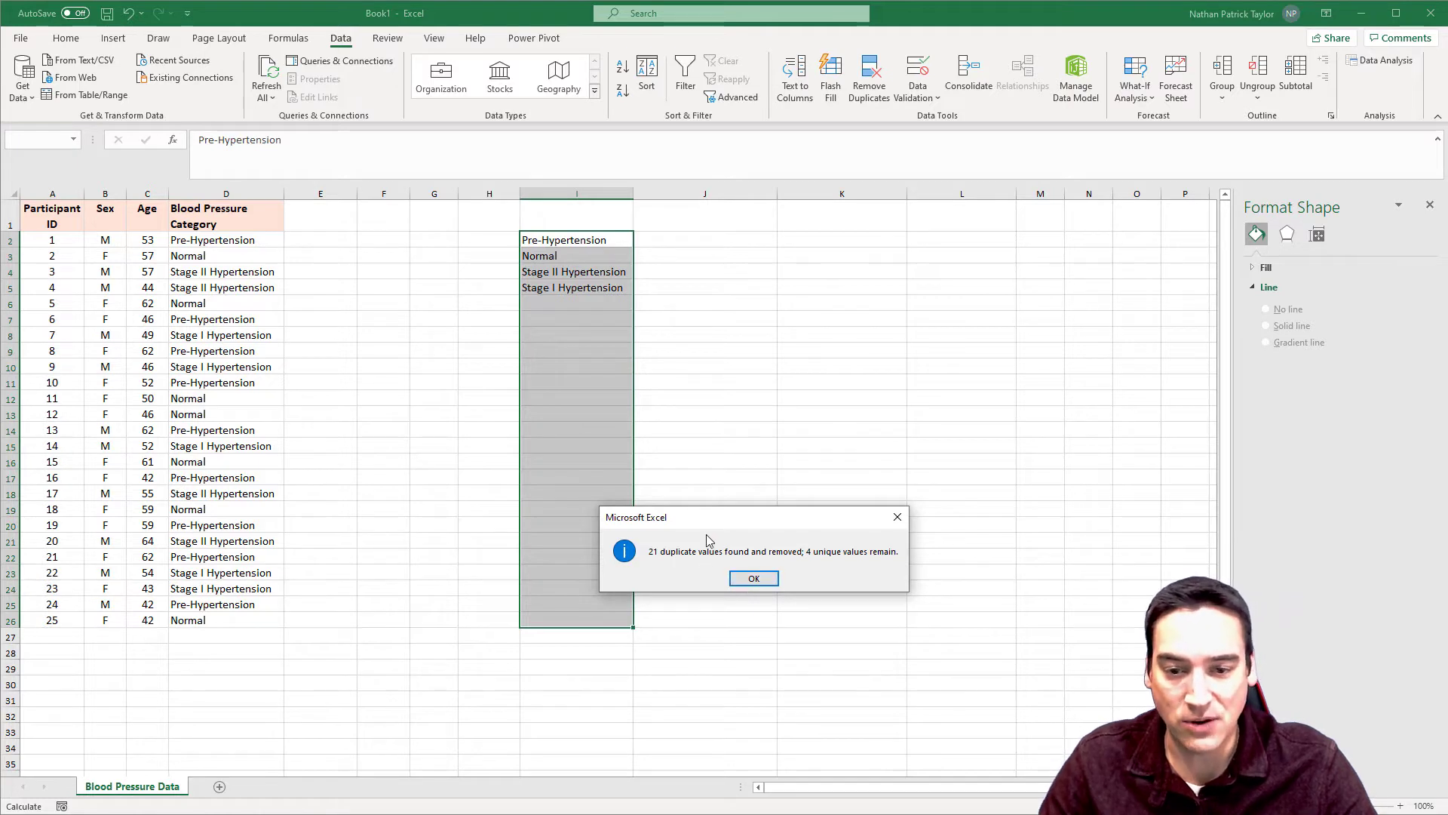
drag(713, 517, 681, 332)
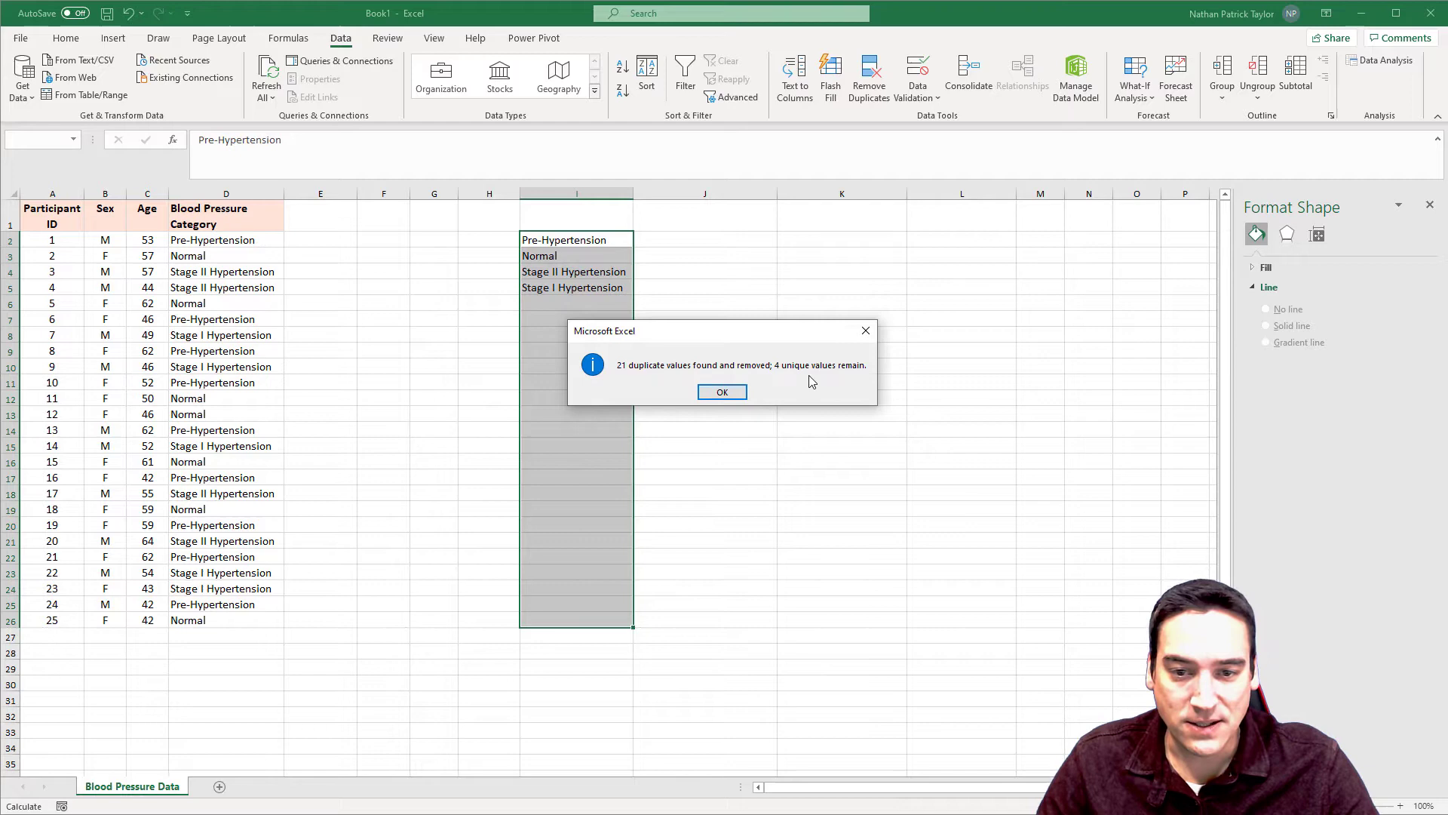
click(722, 392)
click(586, 338)
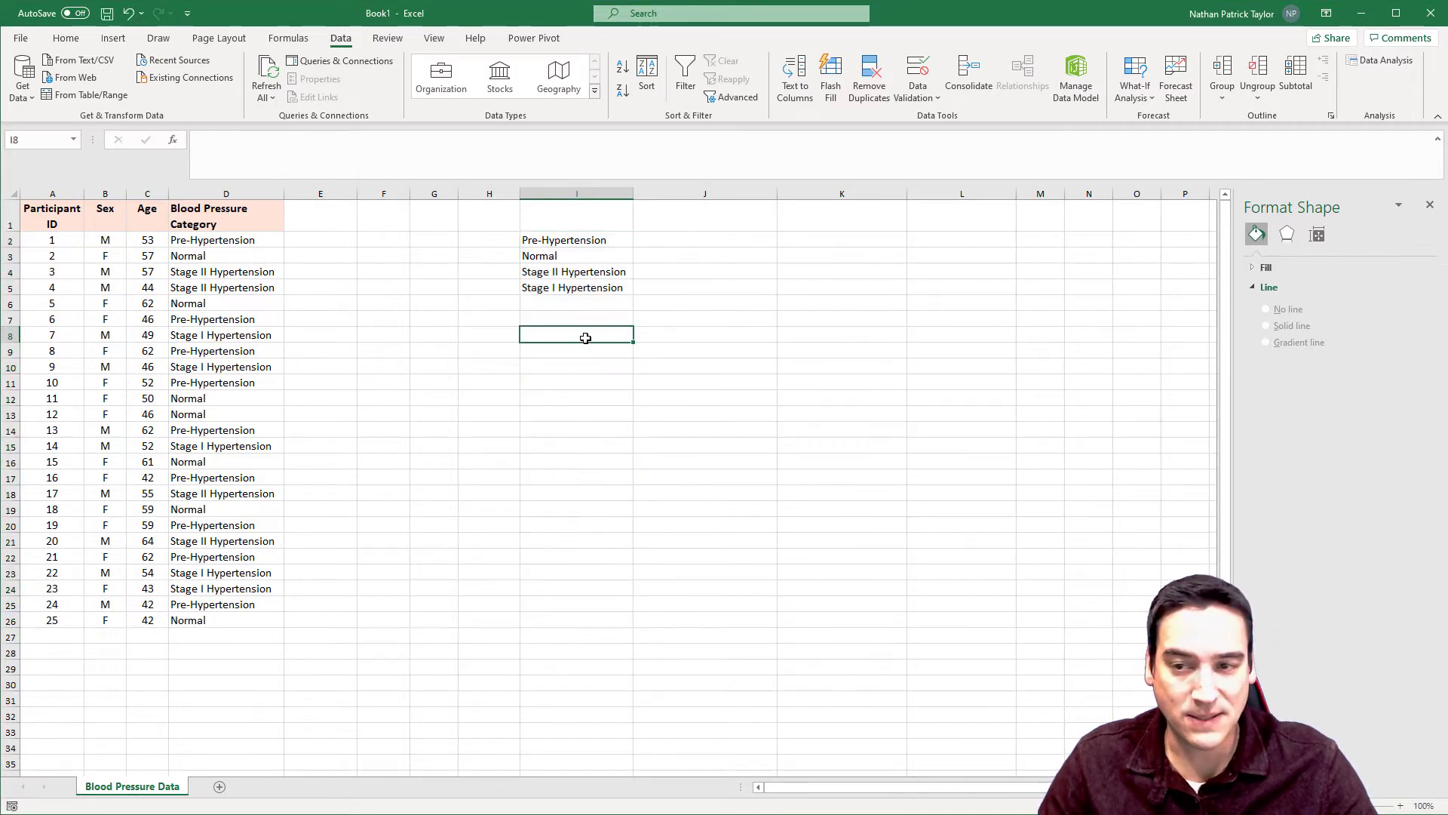
- Enter the headings 'Characteristic' in I1 and 'Frequency' in J1
click(574, 213)
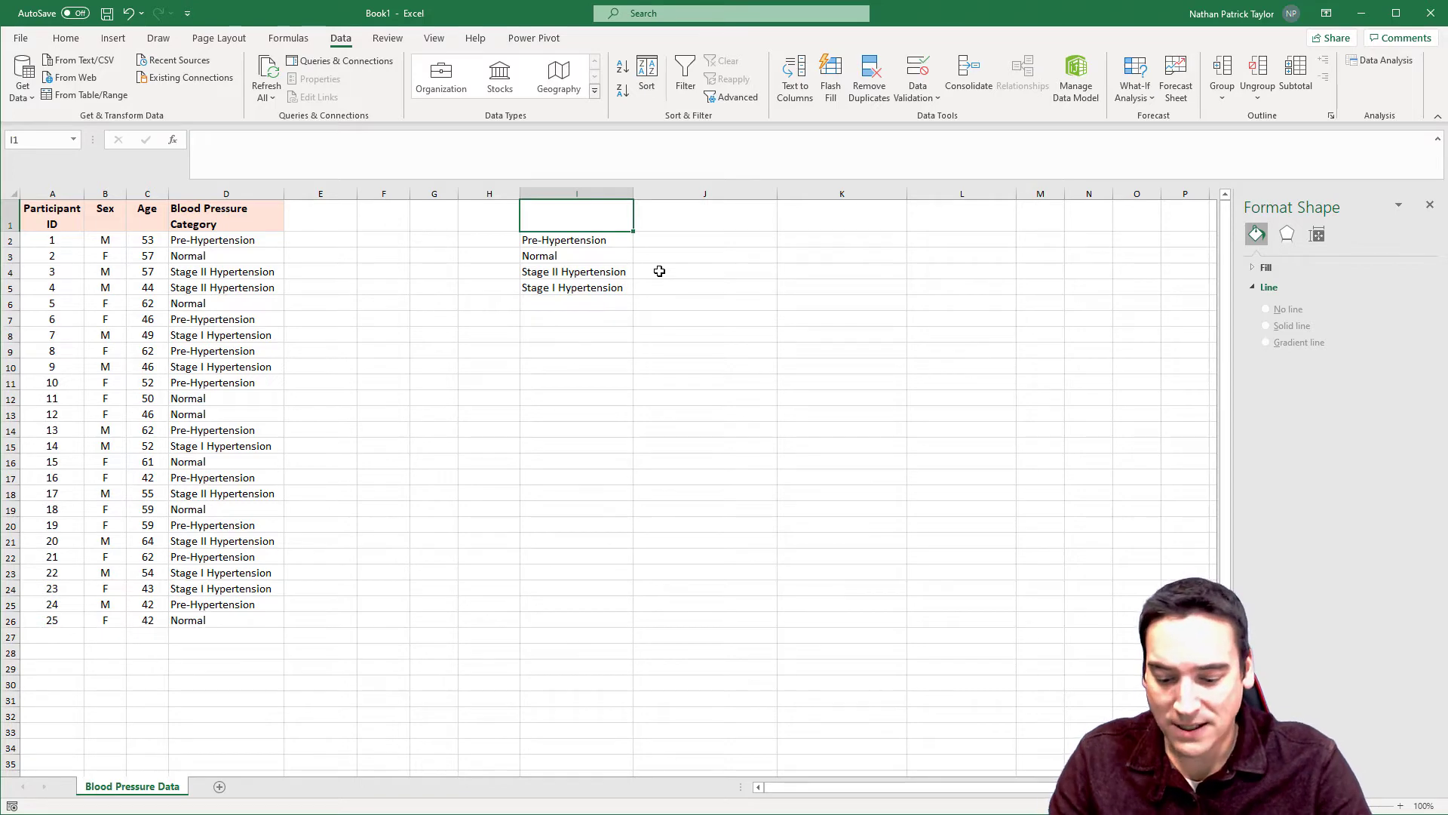
text(Ch)
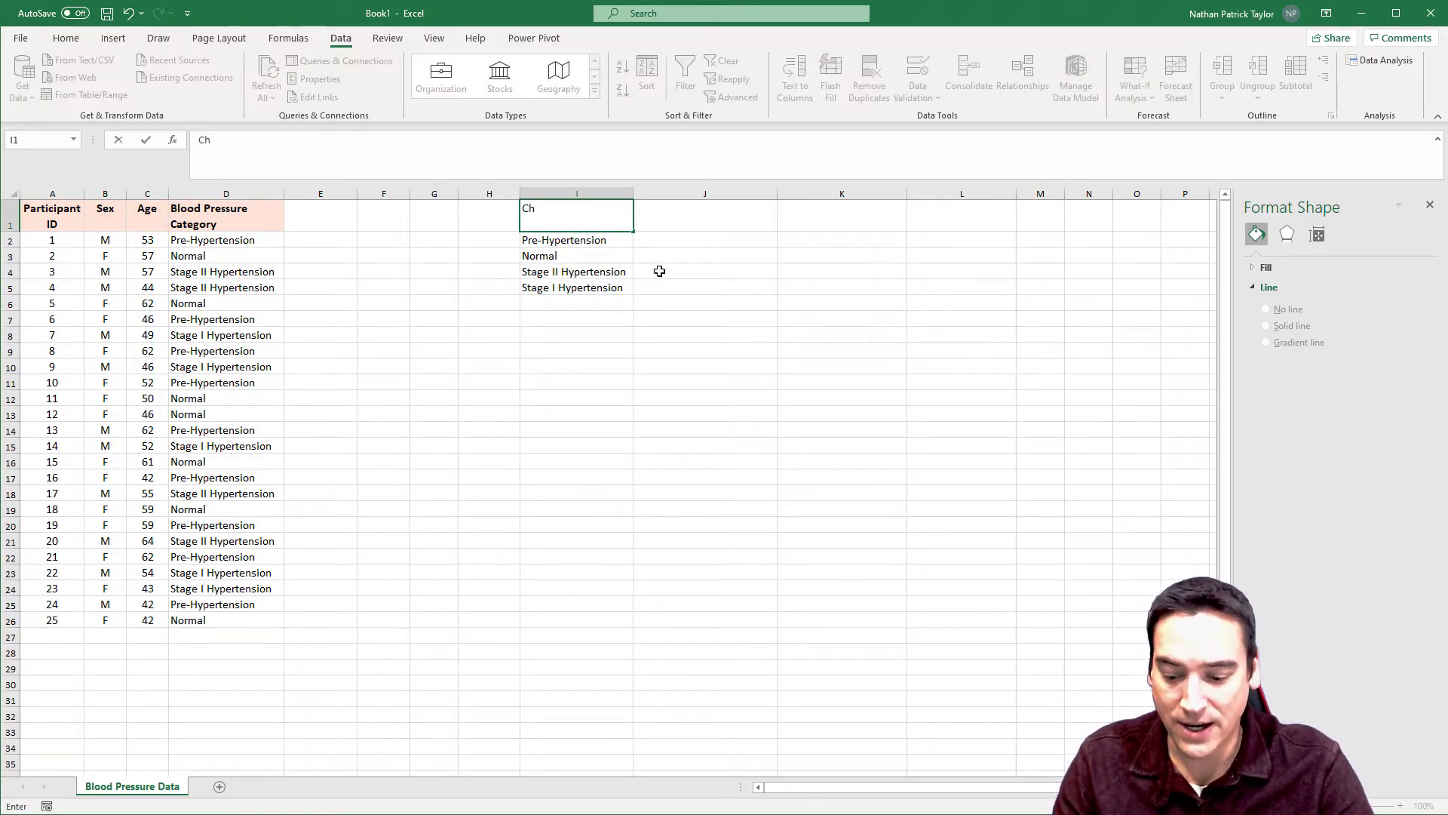
text(aracter)
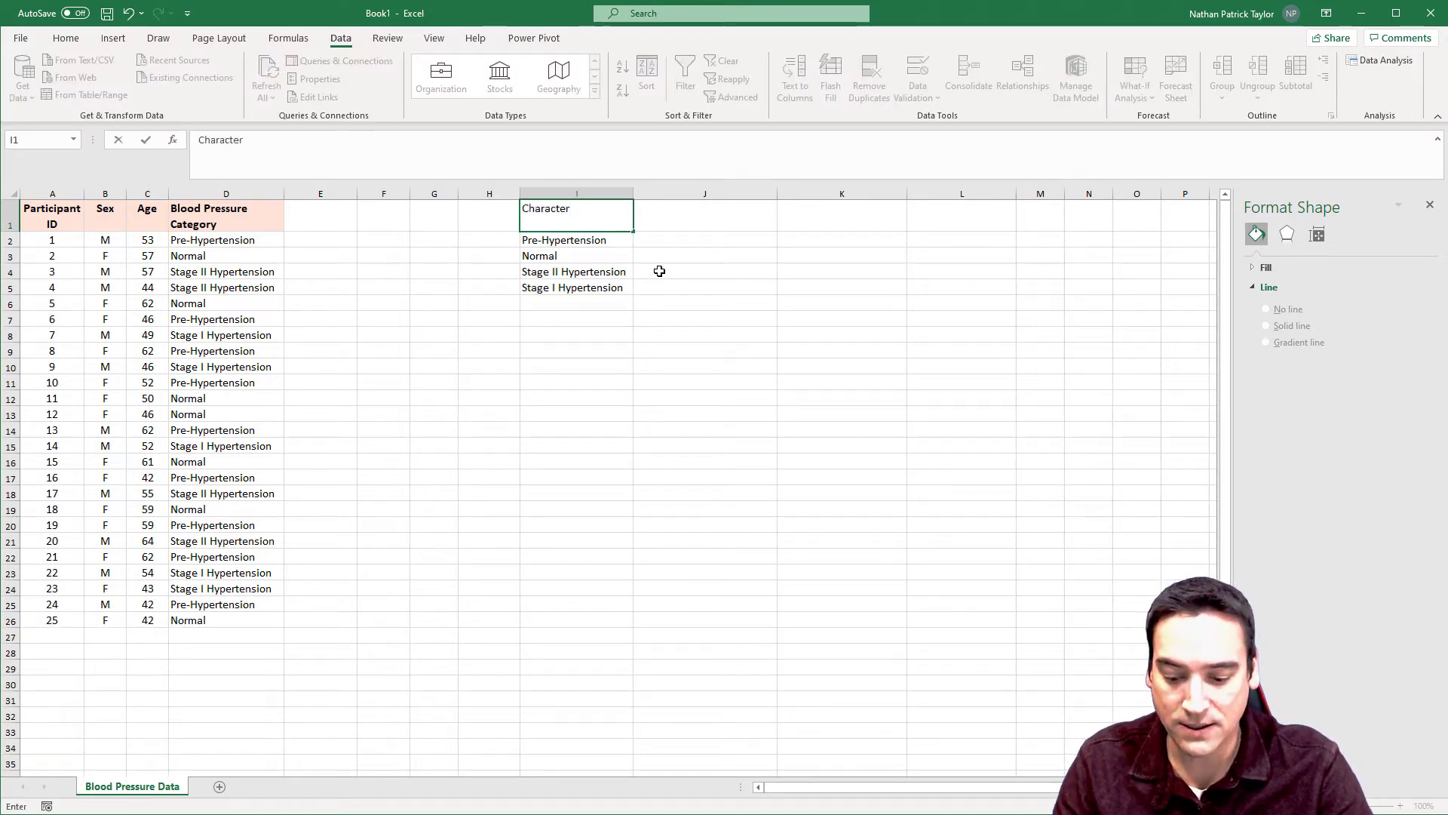
text(istic)
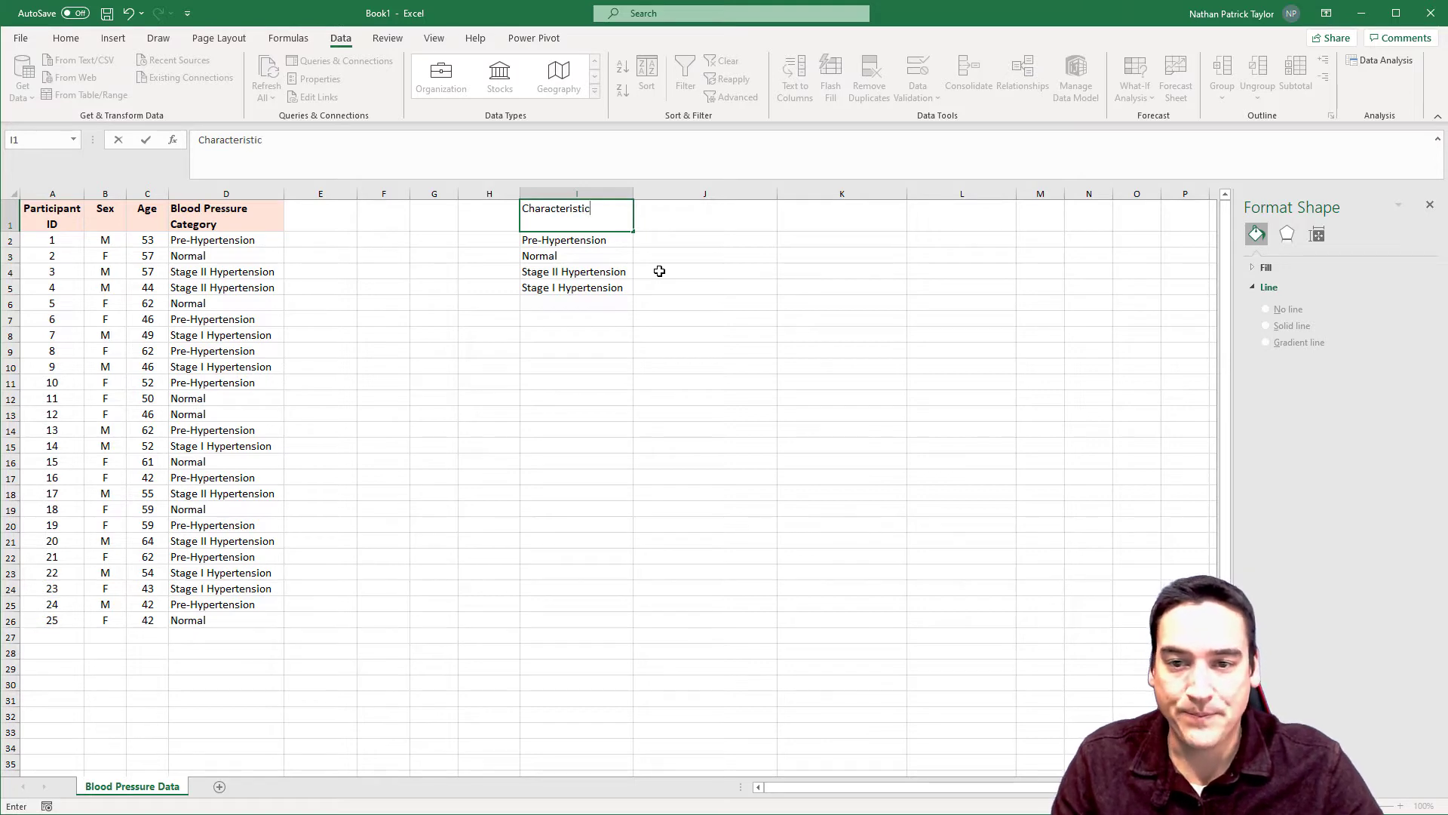
key(Tab)
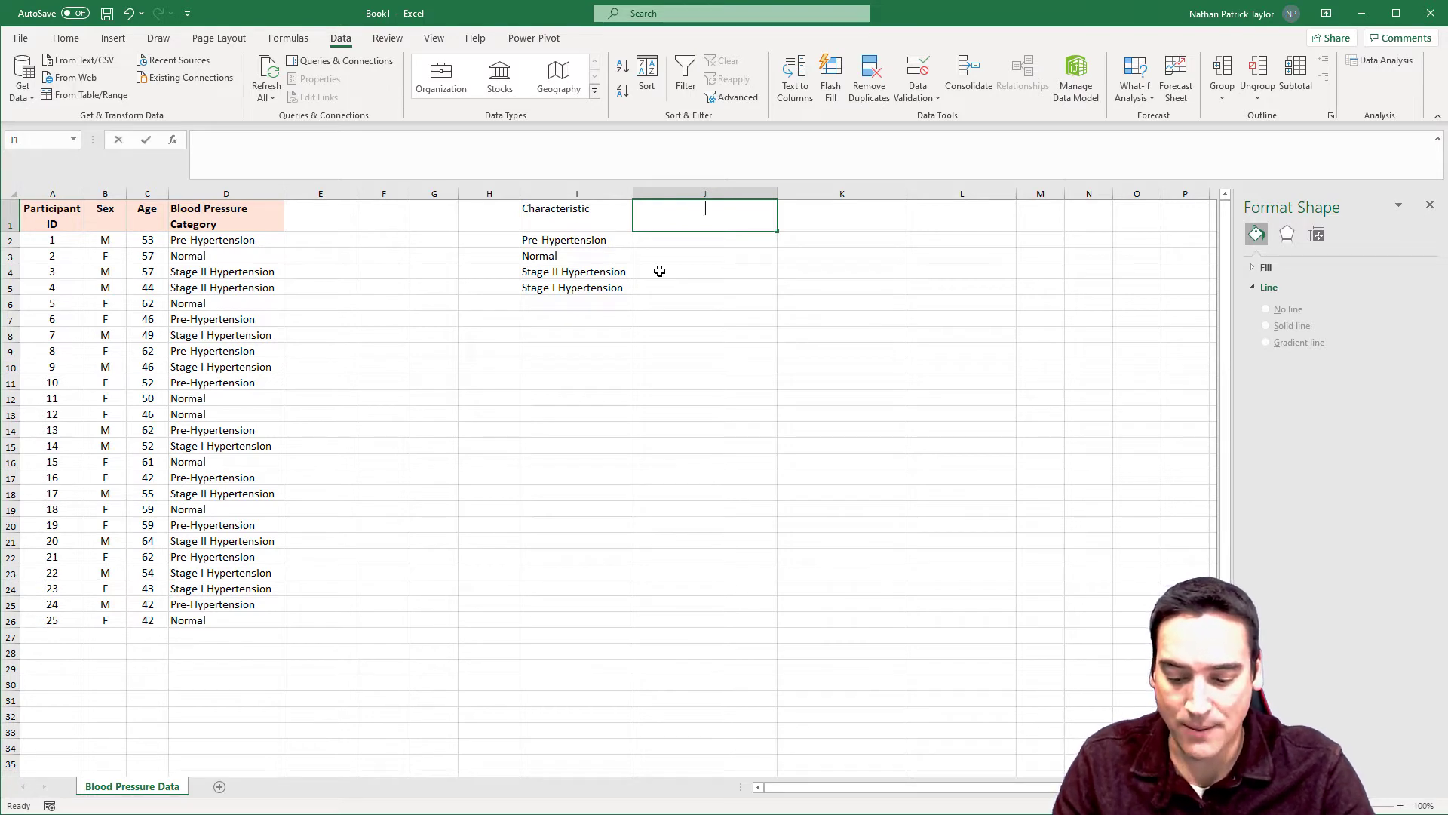
text(Freq)
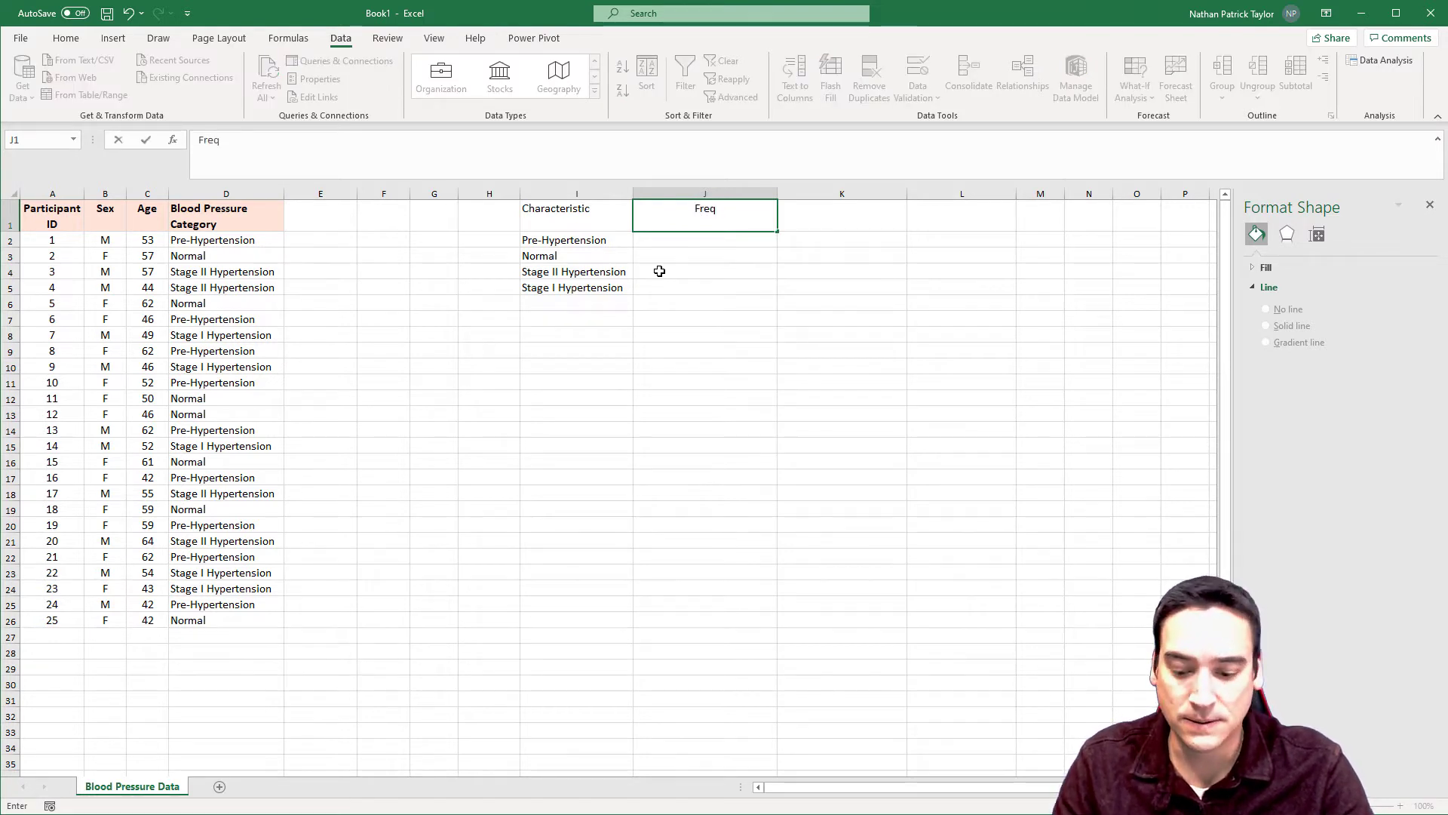
text(uency)
key(Return)
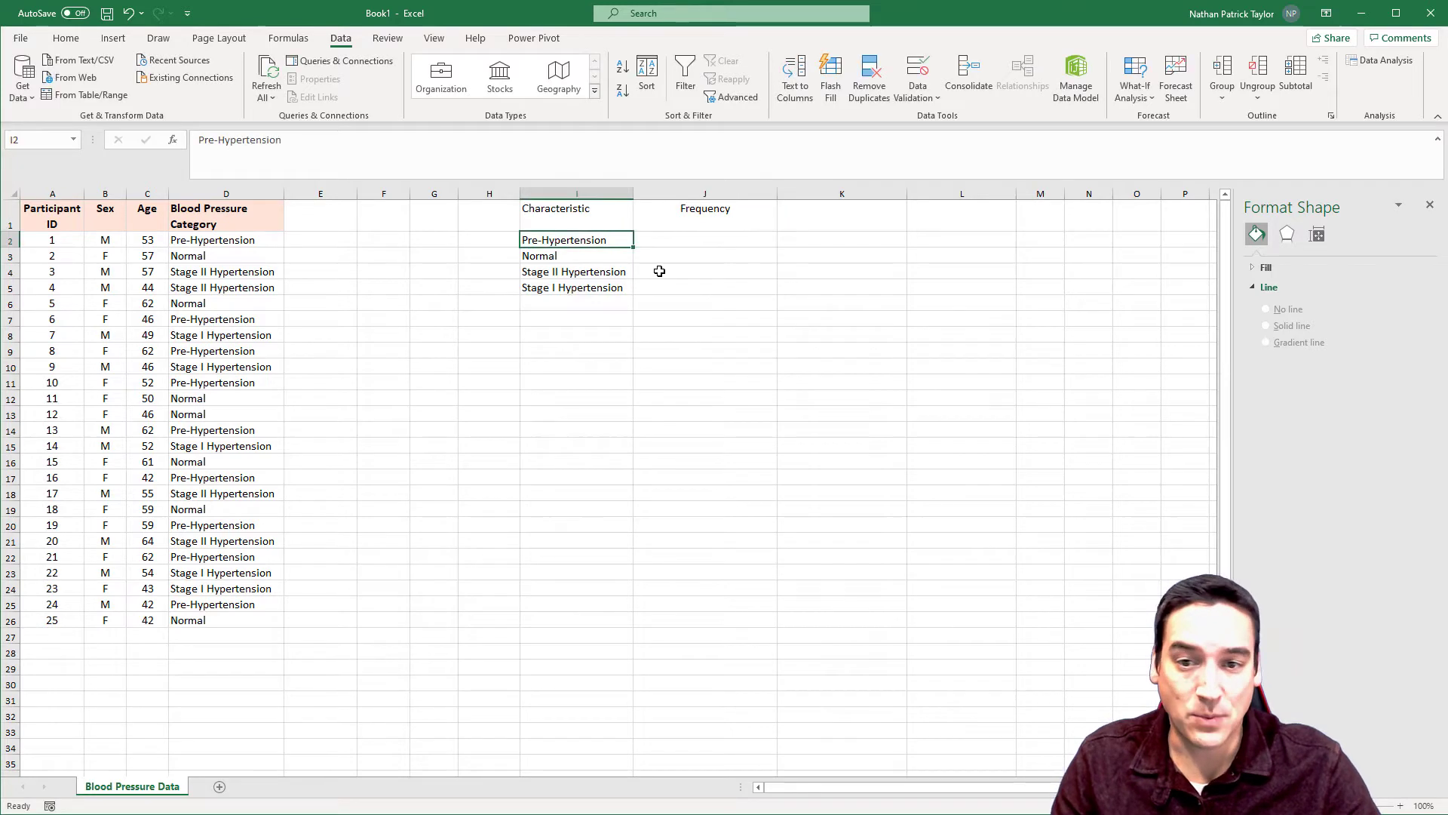
key(Down)
key(Down)
key(Down)
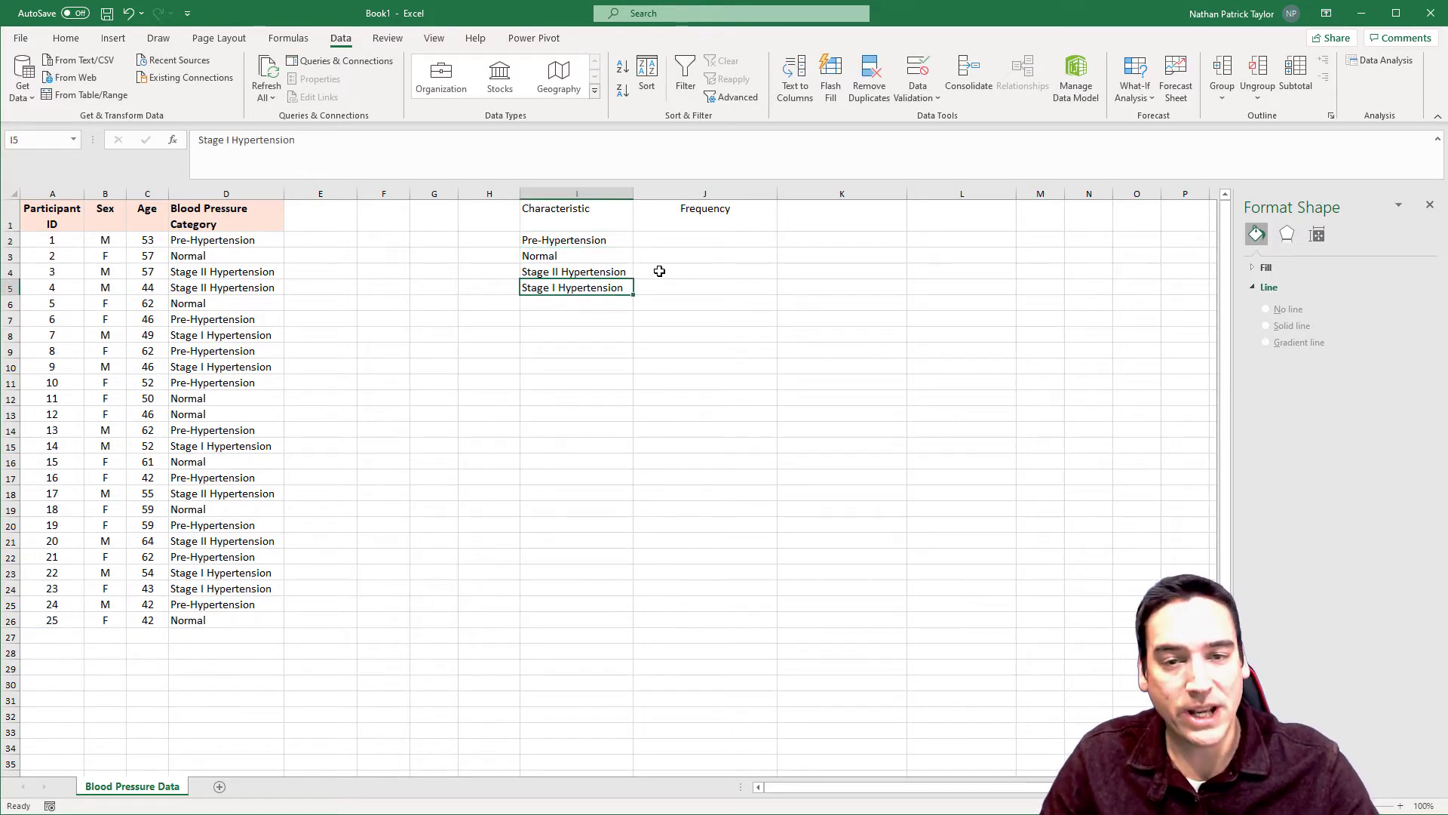
click(589, 326)
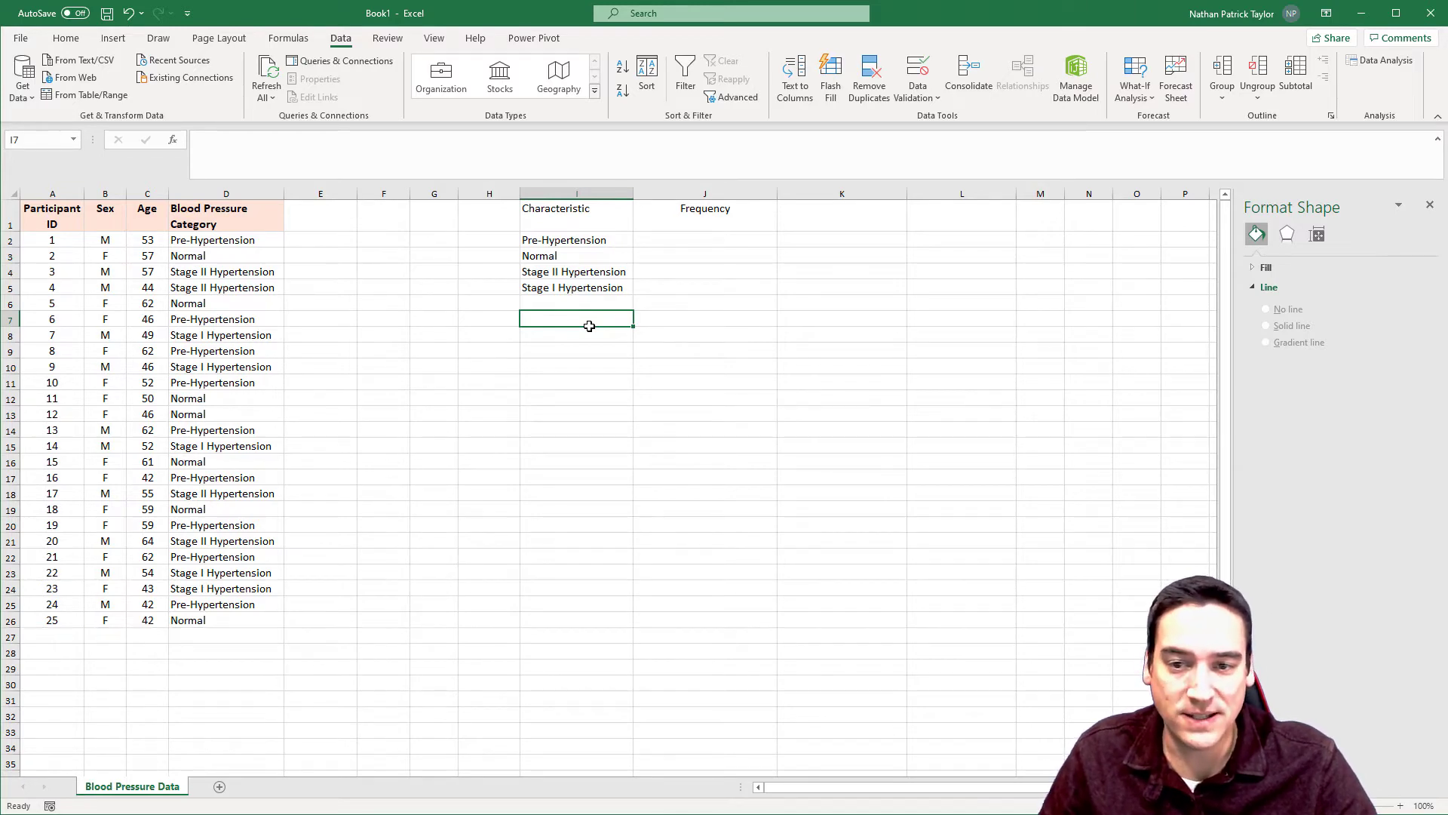
- Move Normal and Pre-Hypertension into J2 and J3 as the first two ordered categories
drag(576, 240, 572, 289)
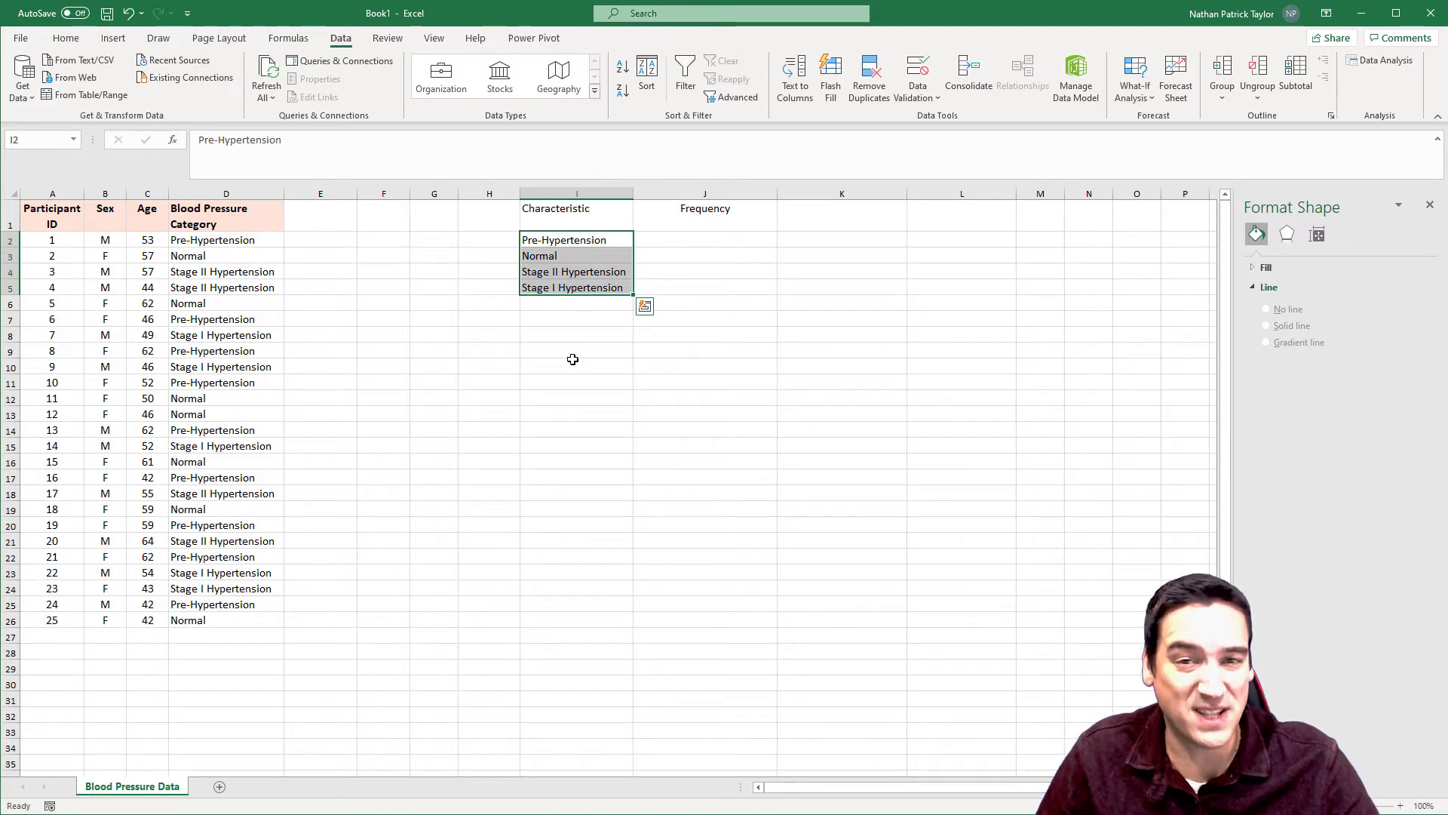
click(573, 360)
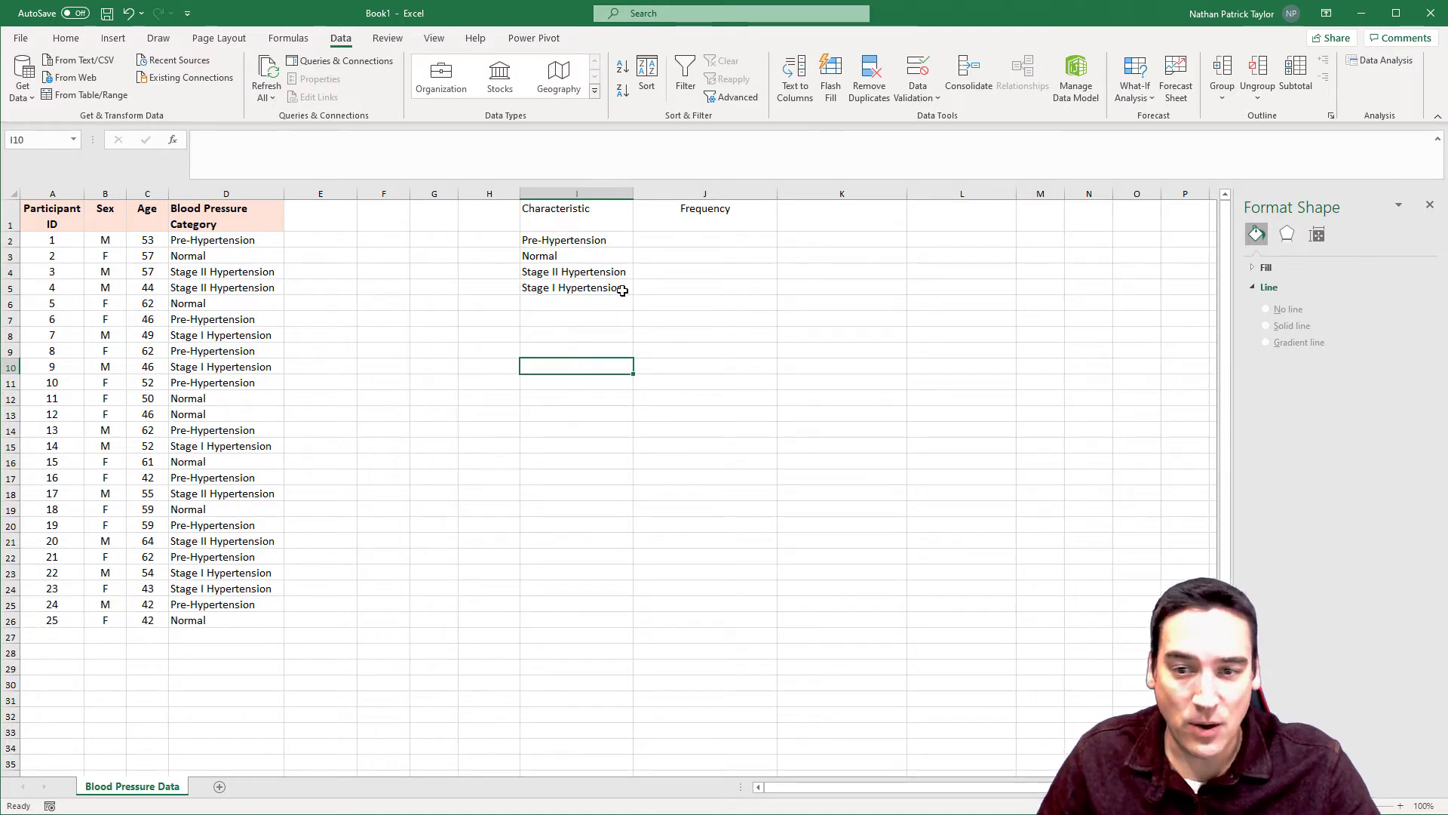
click(584, 255)
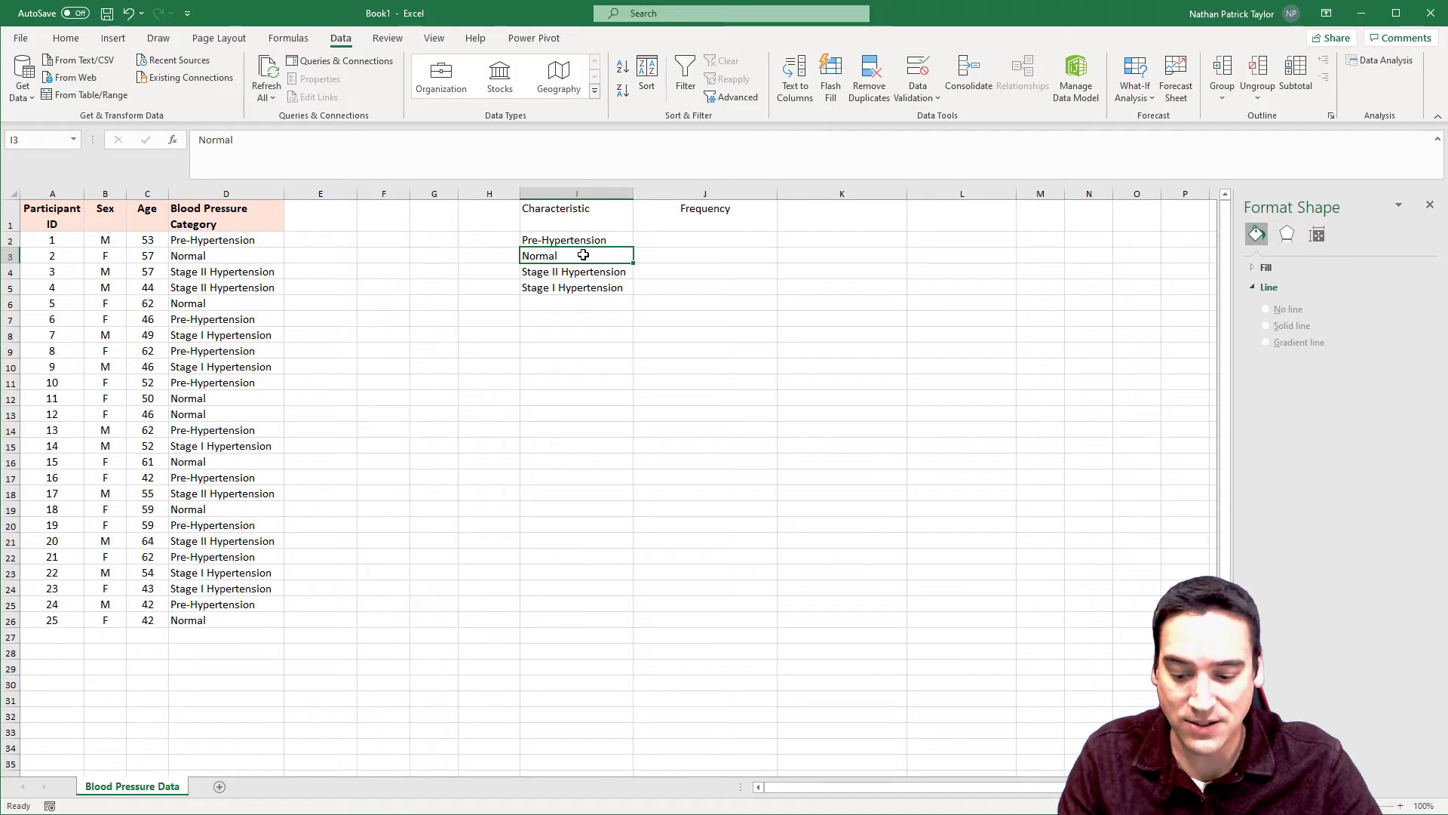
key(ctrl+c)
key(Right)
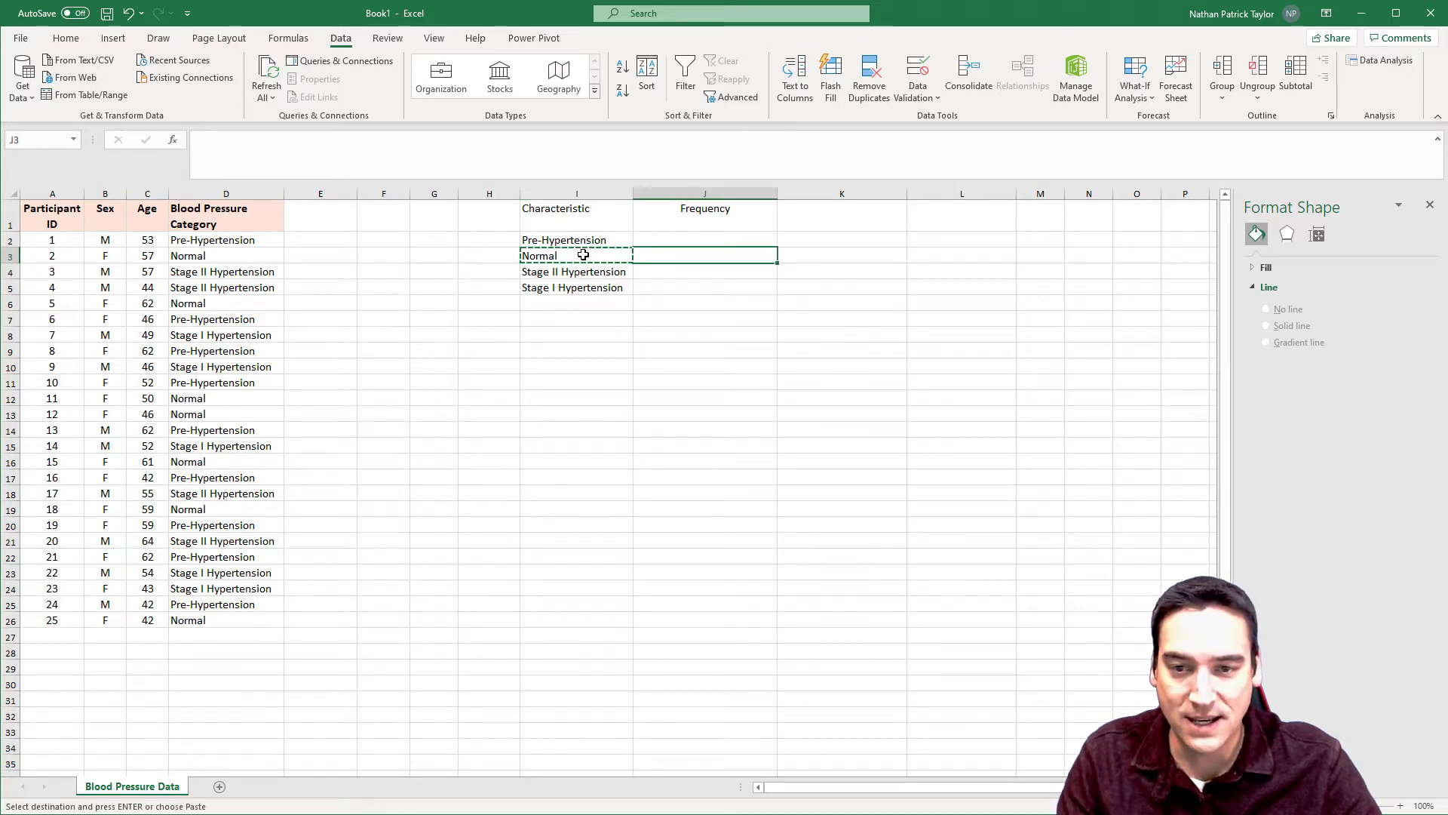
key(Up)
key(ctrl+v)
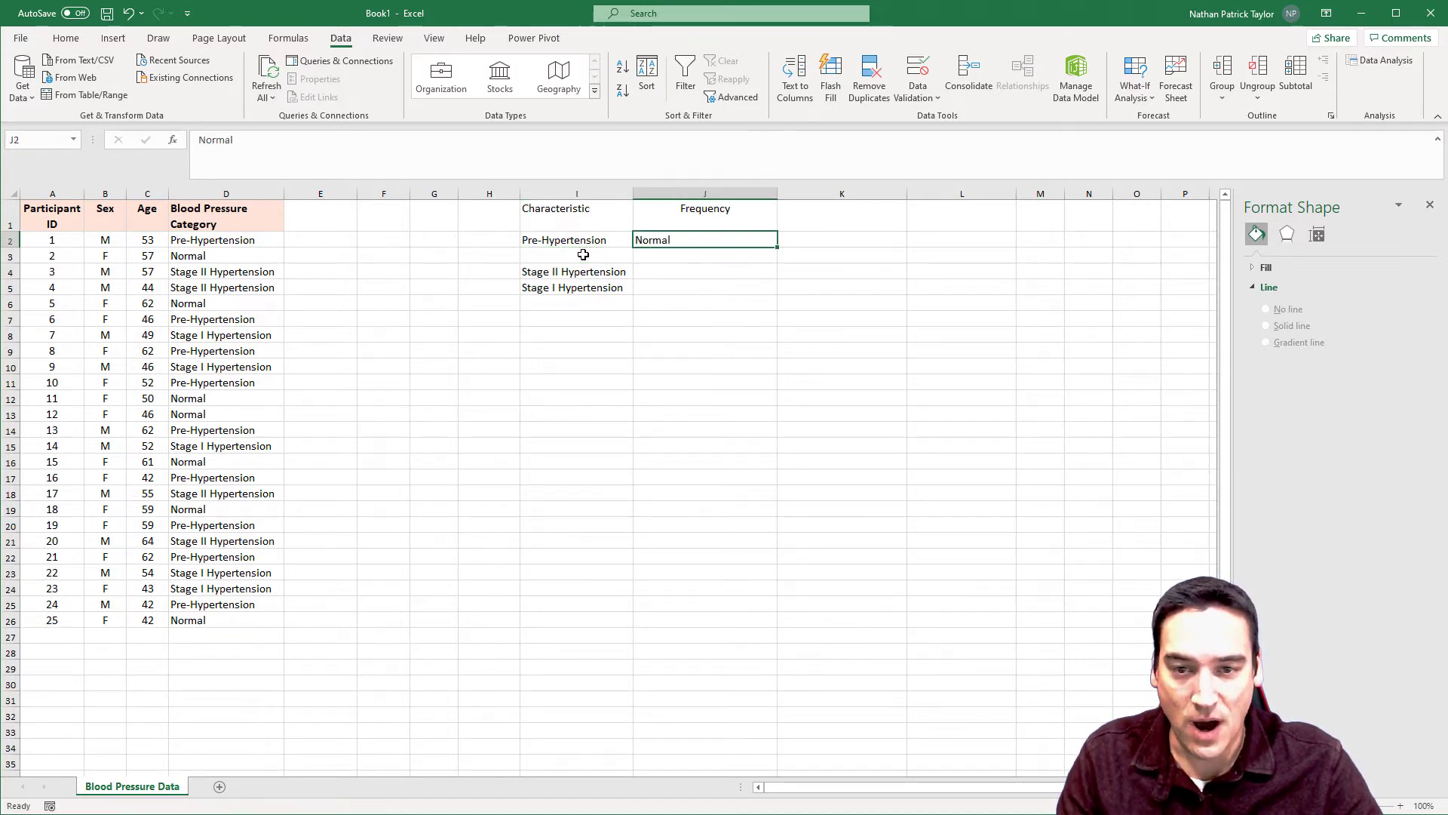
key(Down)
key(Left)
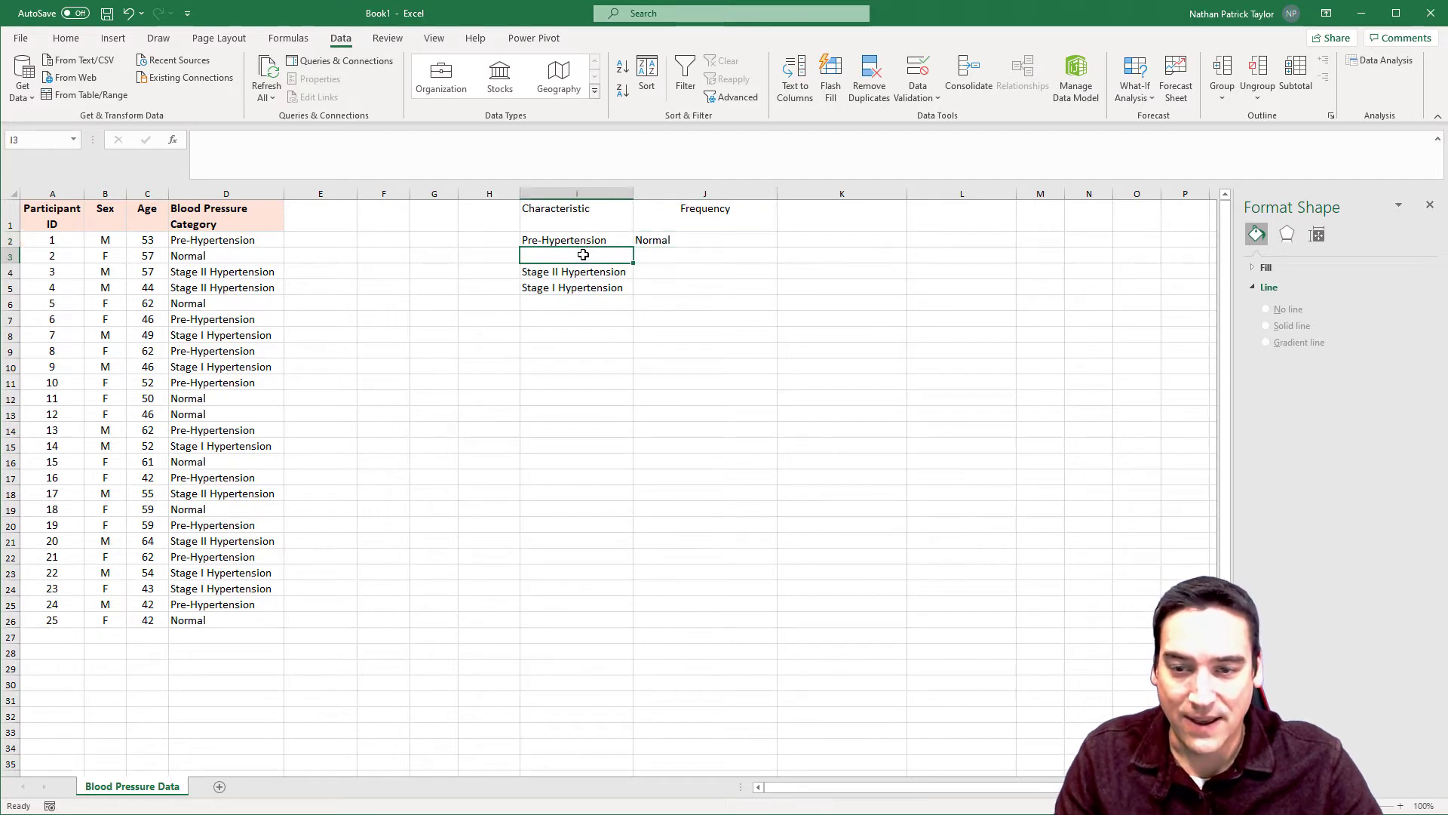
key(Up)
key(ctrl+x)
key(Right)
key(Down)
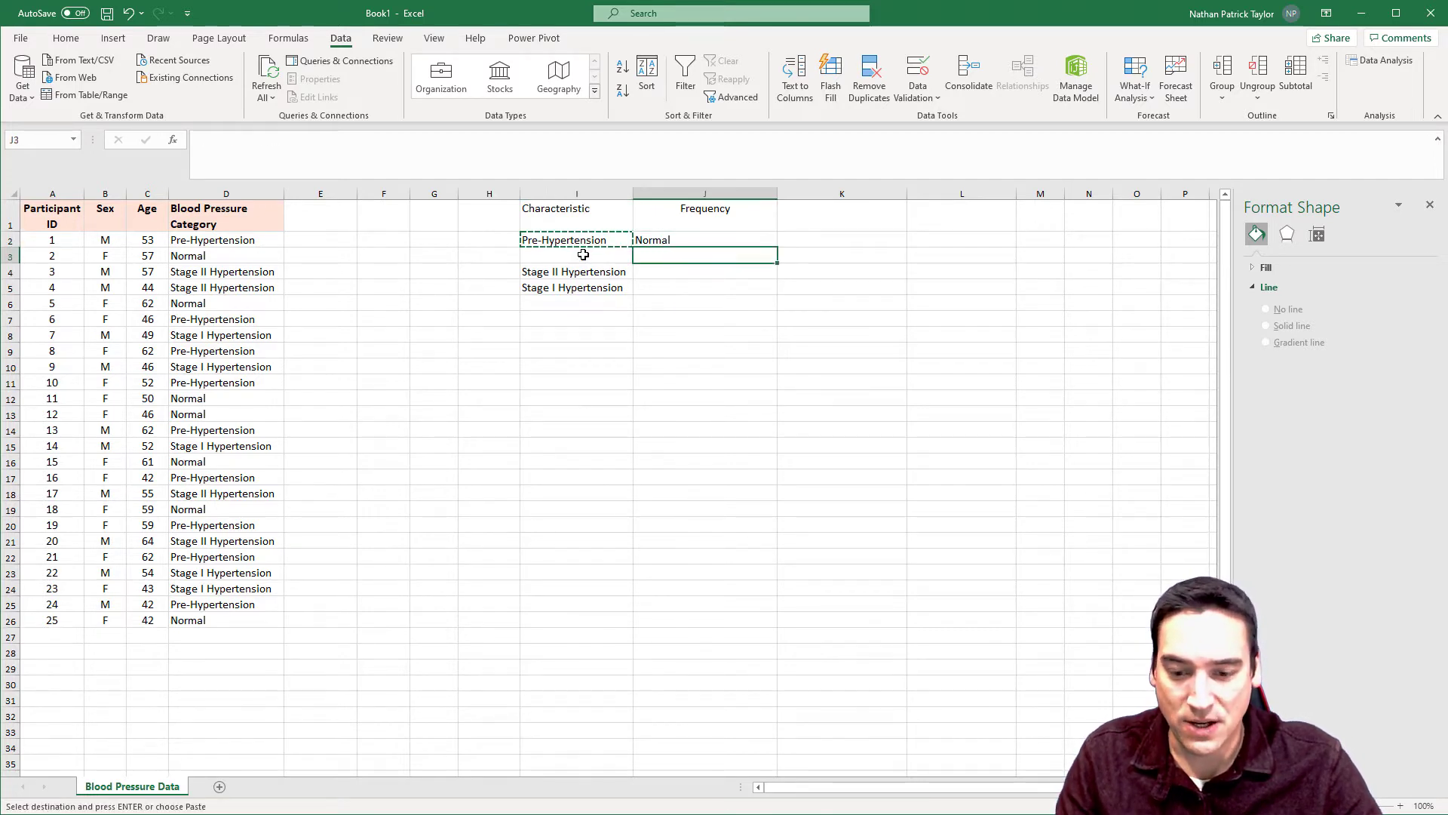
key(ctrl+v)
- Move Stage I Hypertension and Stage II Hypertension into J4 and J5
key(Left)
key(Down)
key(Down)
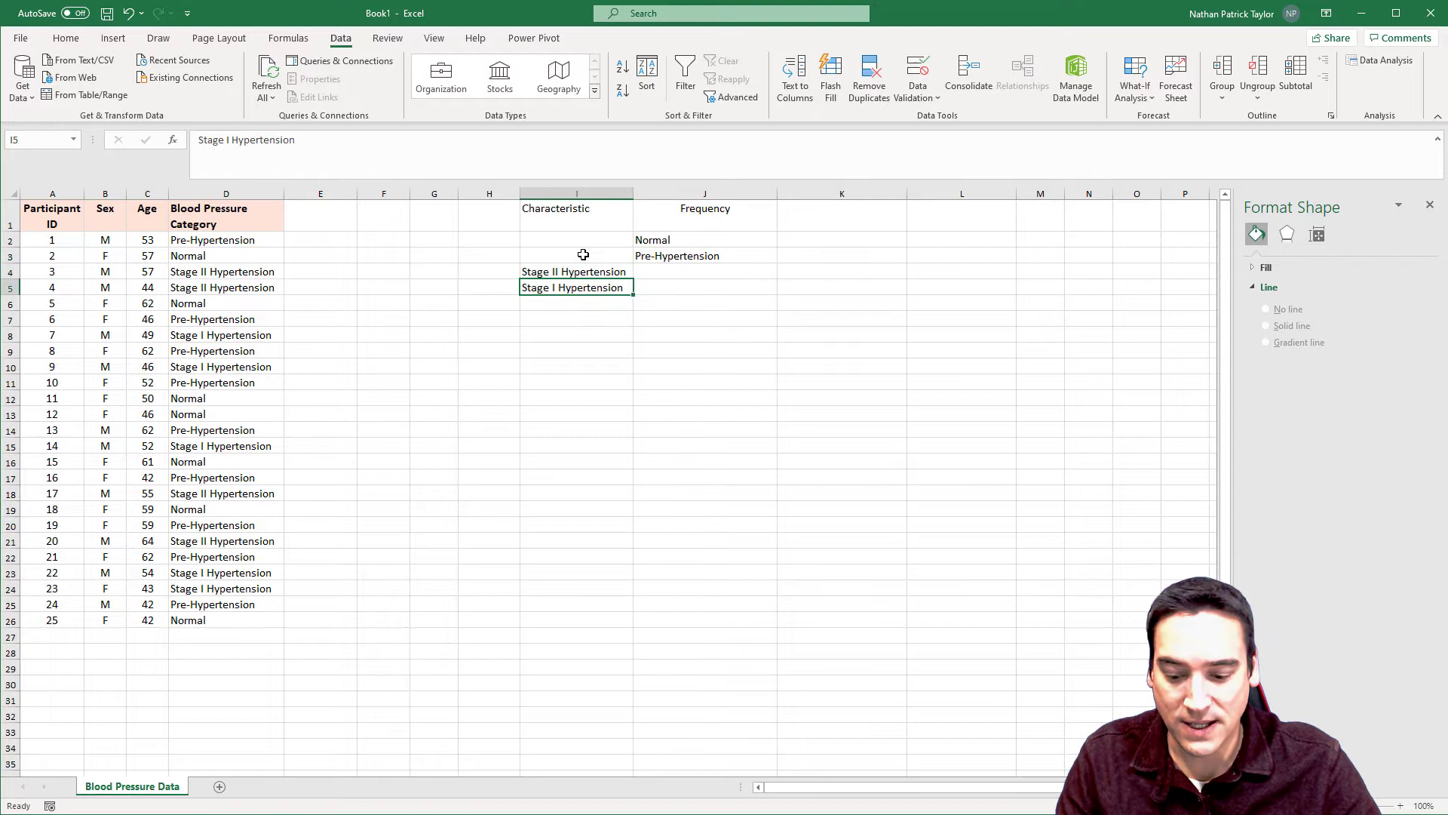
key(ctrl+x)
key(Right)
key(Up)
key(ctrl+v)
key(Down)
key(Left)
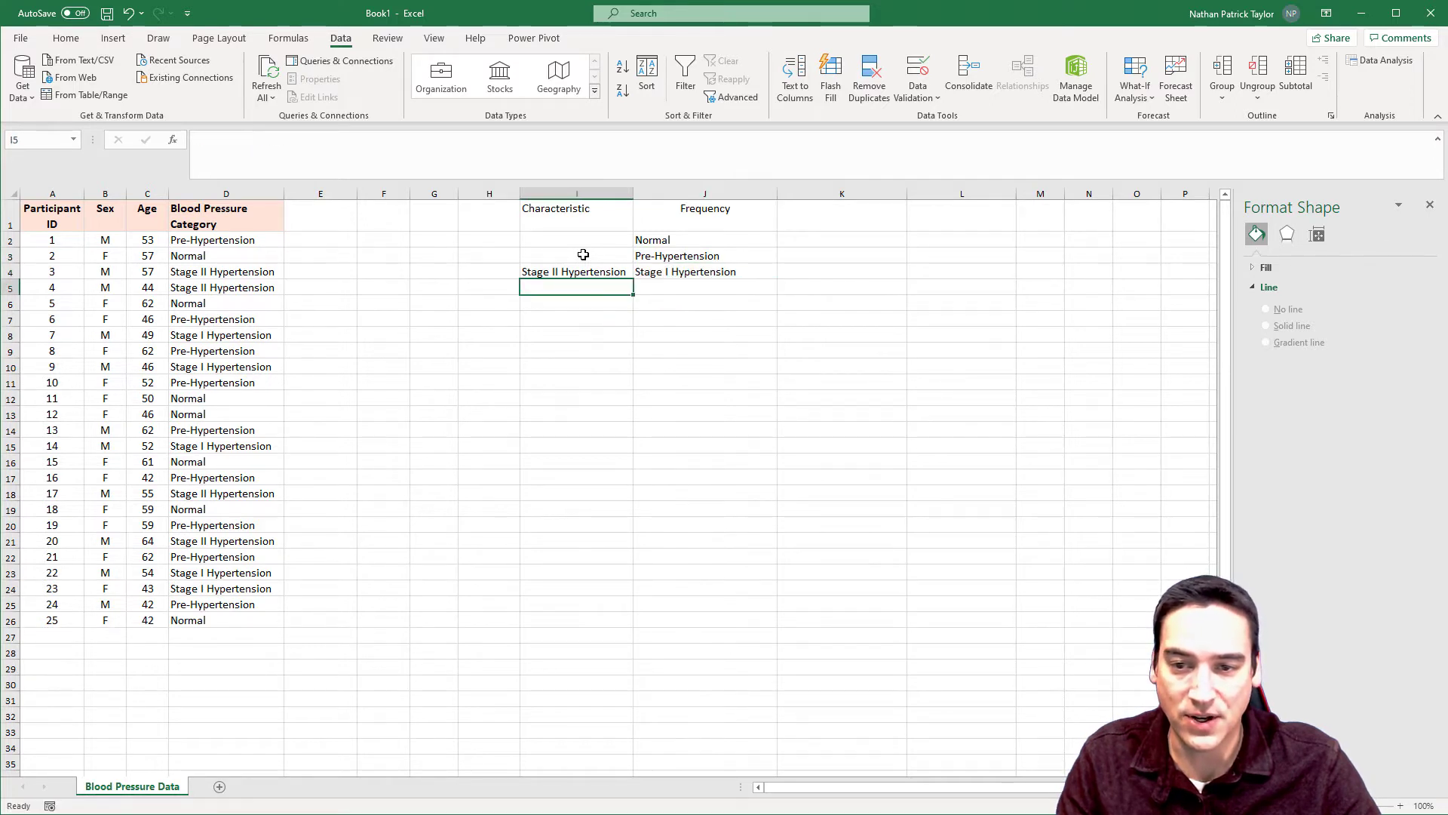
key(Up)
key(ctrl+x)
key(Right)
key(Down)
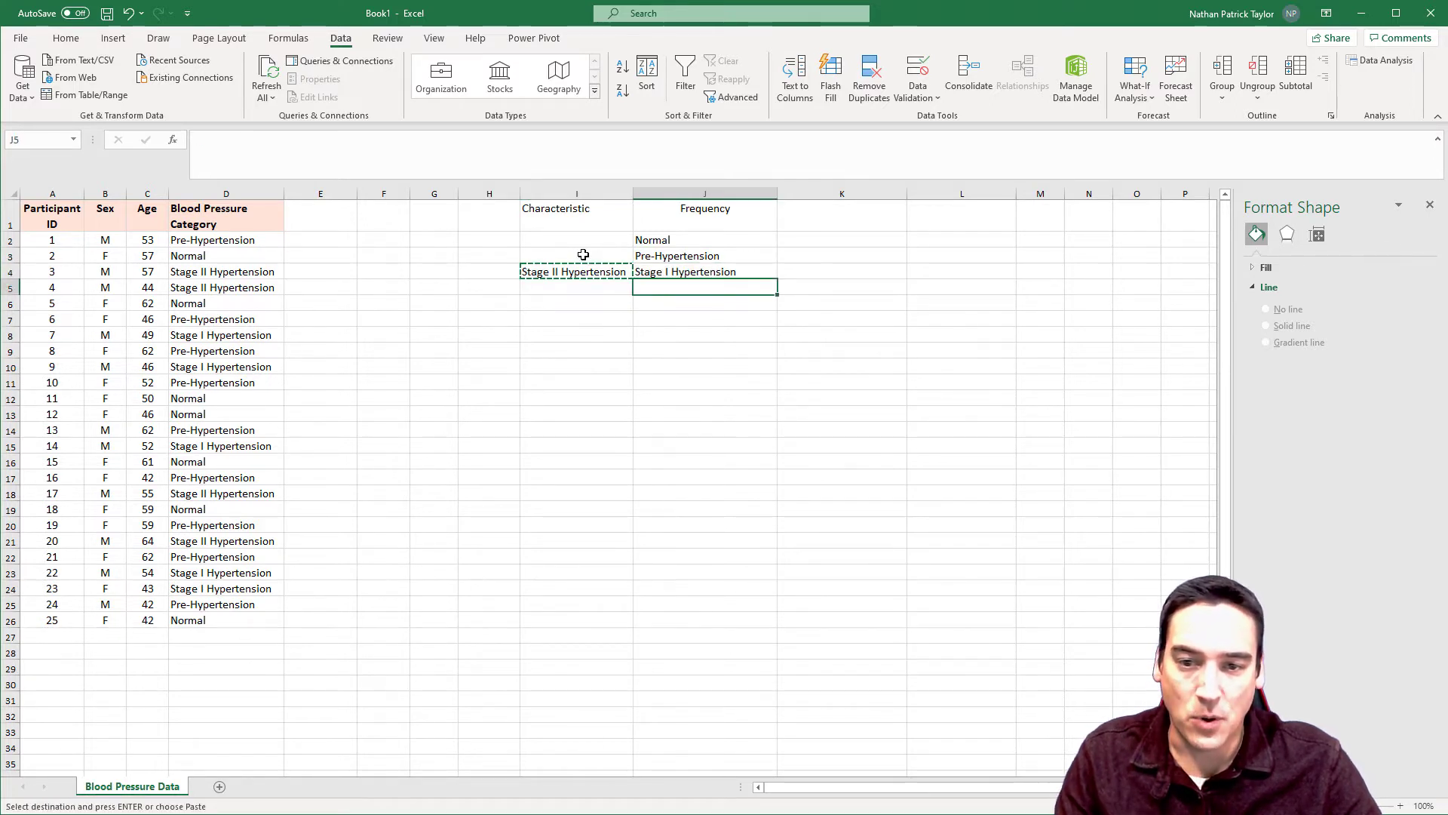
key(ctrl+v)
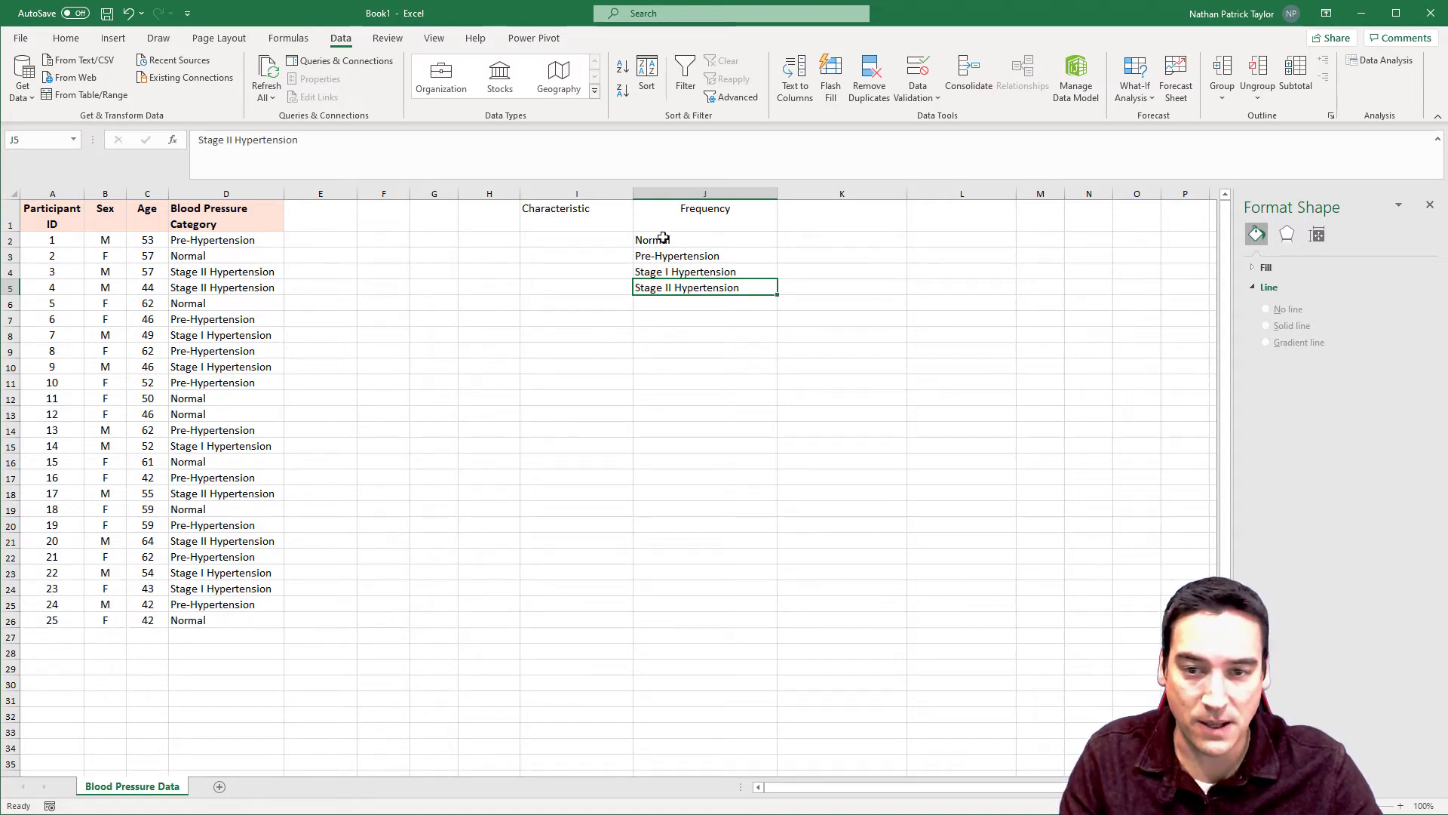
- Copy the four ordered category names from column J back into I2:I5
drag(663, 238, 667, 284)
key(ctrl+c)
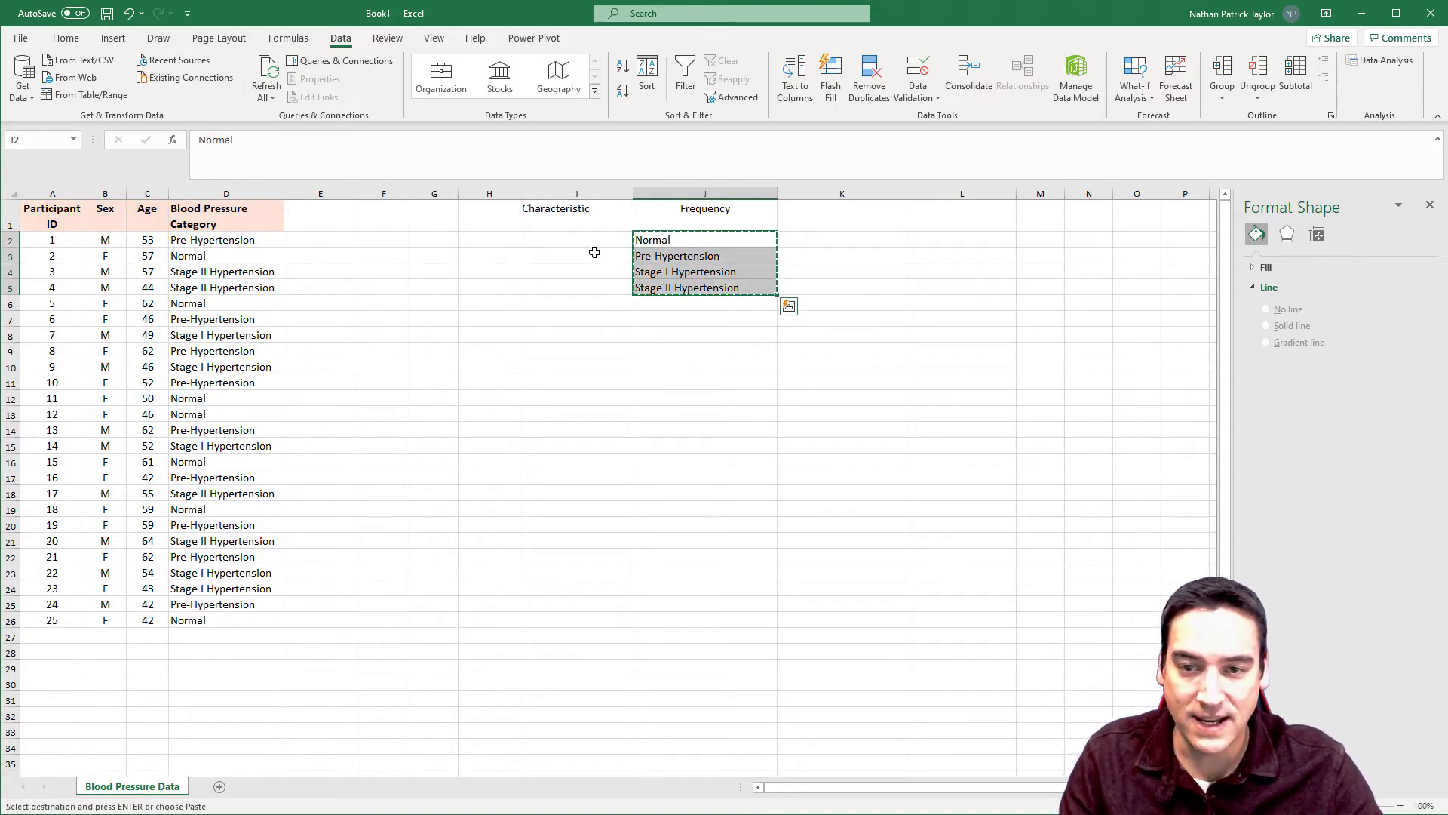
click(569, 236)
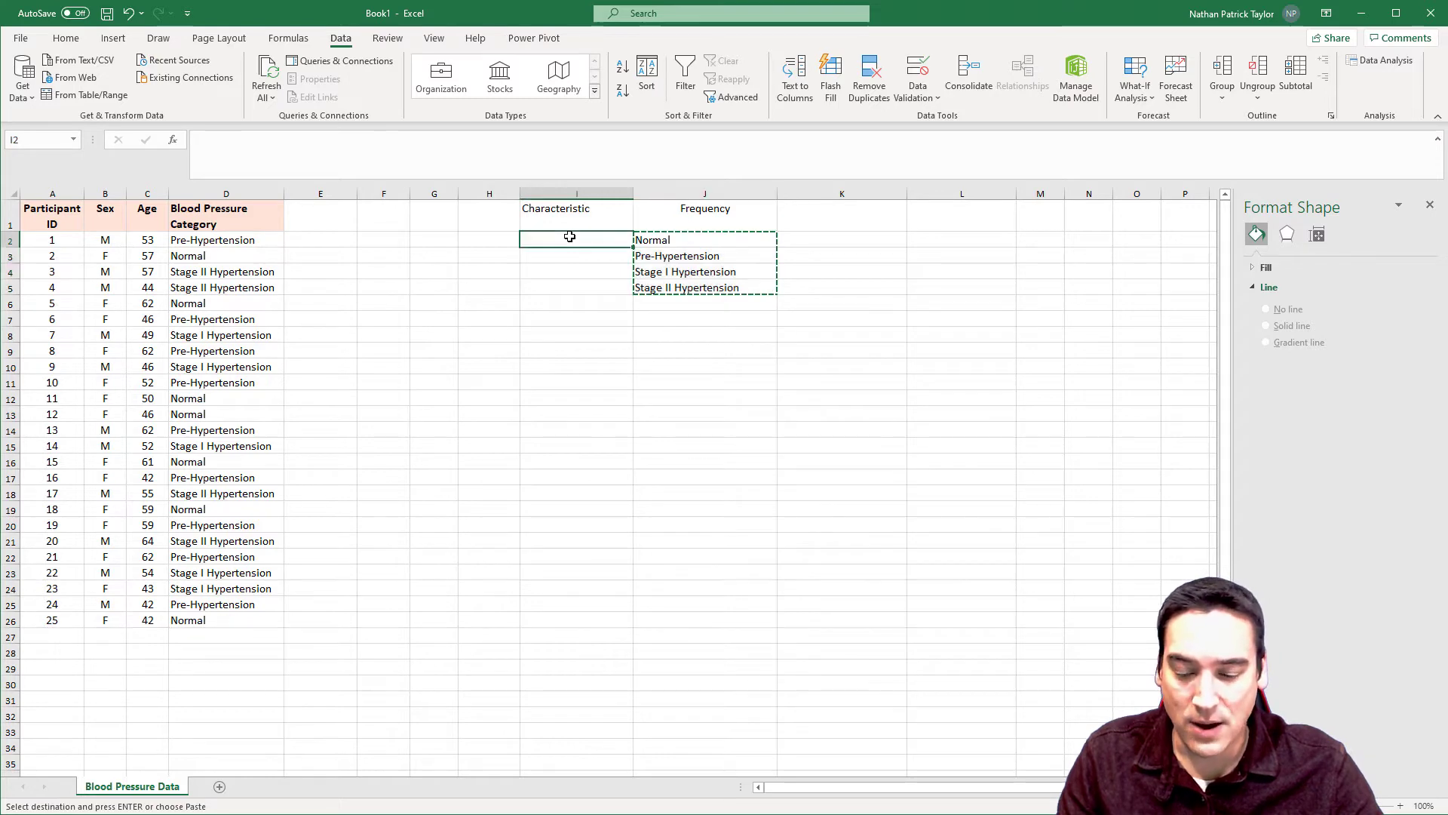
key(ctrl+v)
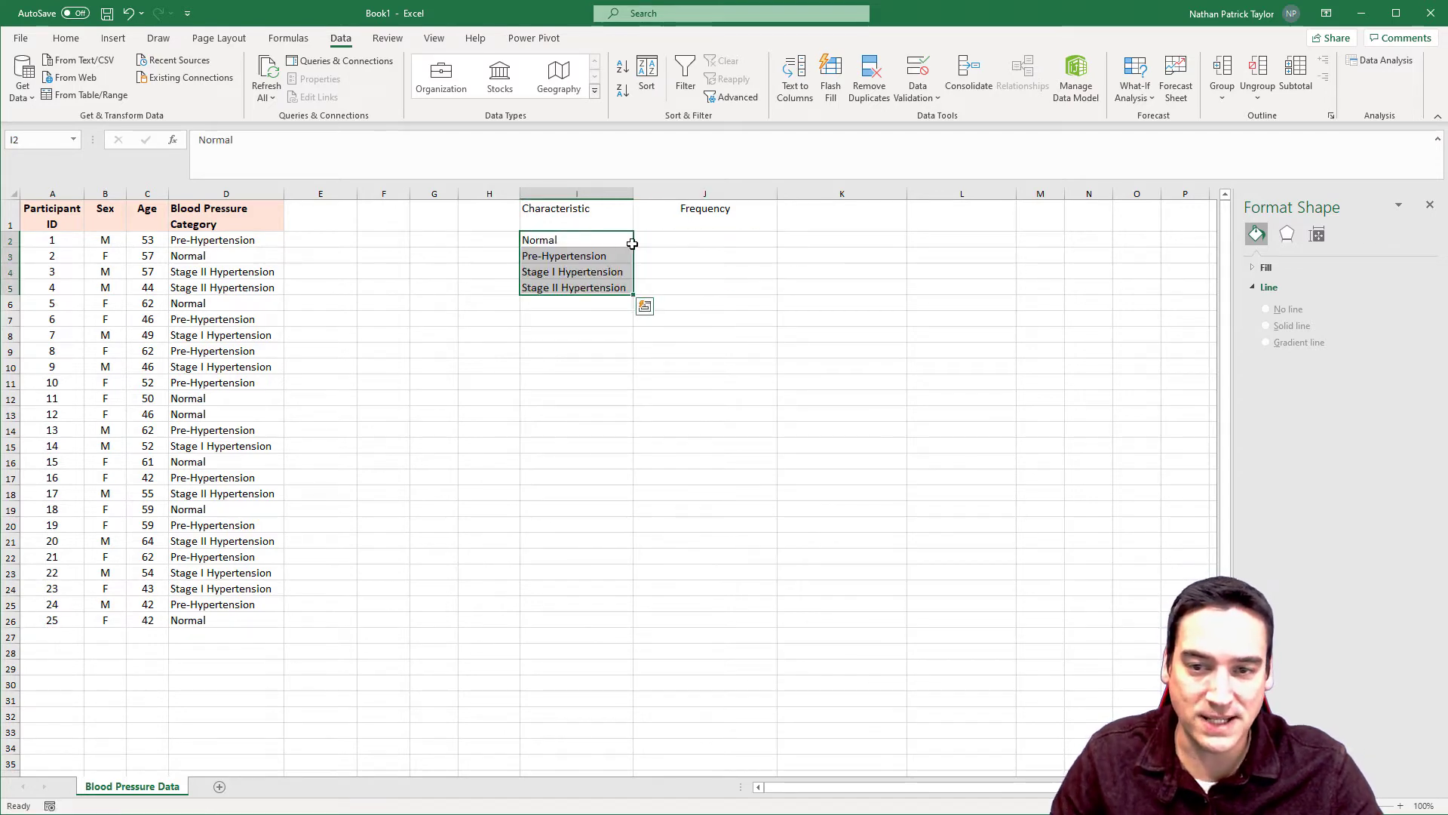
click(659, 239)
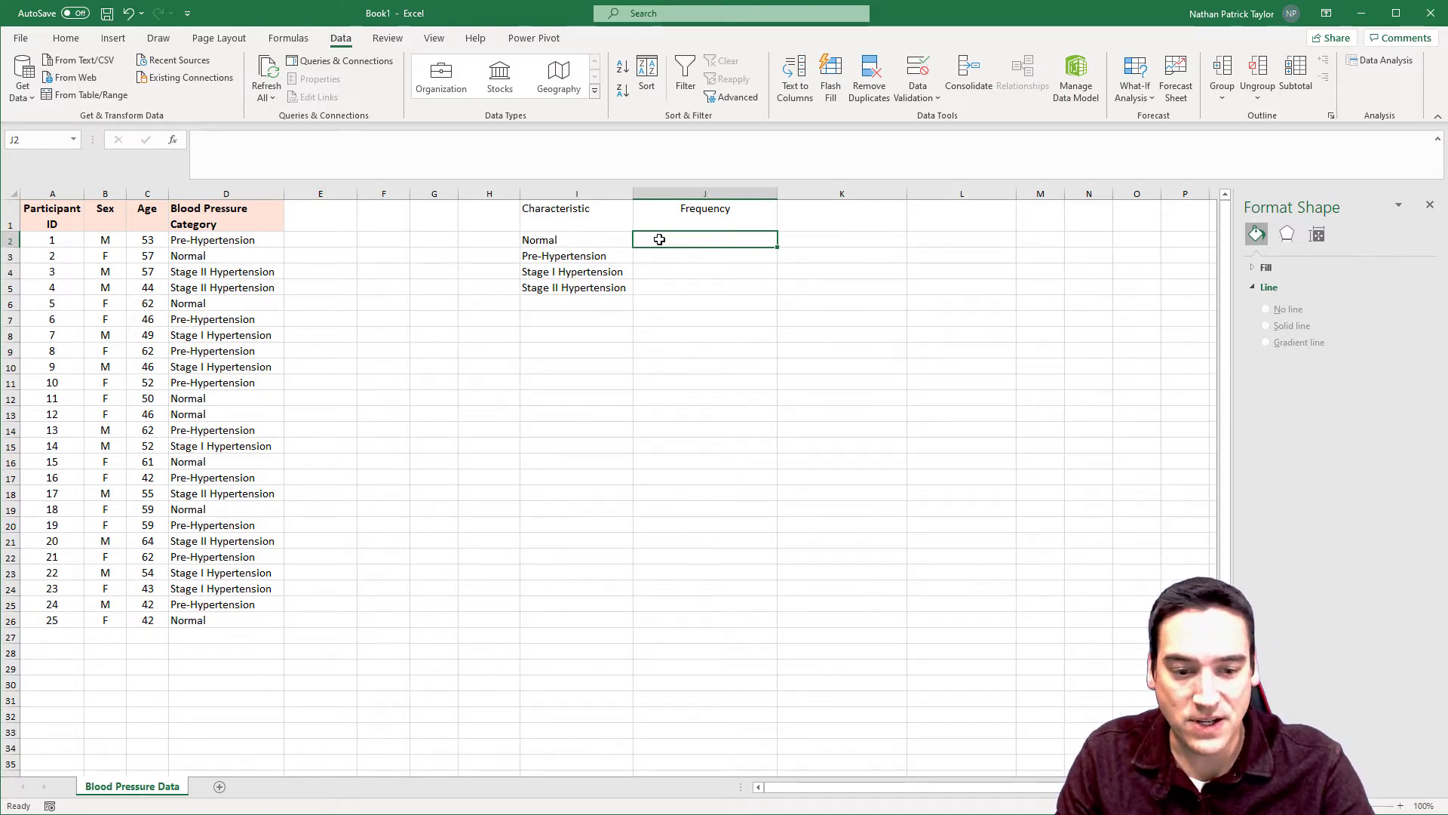
- Enter =COUNTIF(D2:D26, I2) in J2 to count the Normal category
text(=cou)
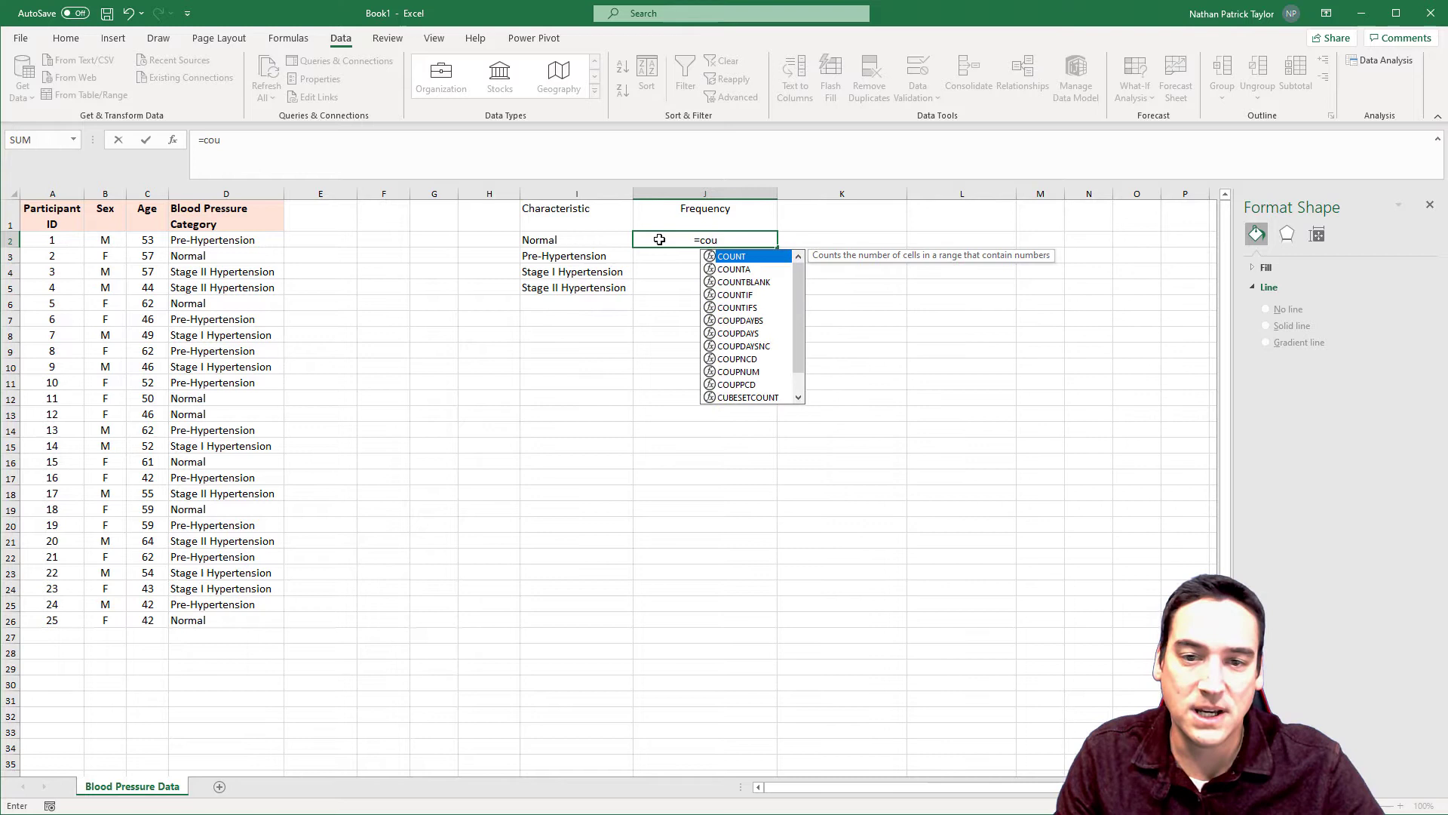
key(Down)
key(Down)
key(Down)
key(Tab)
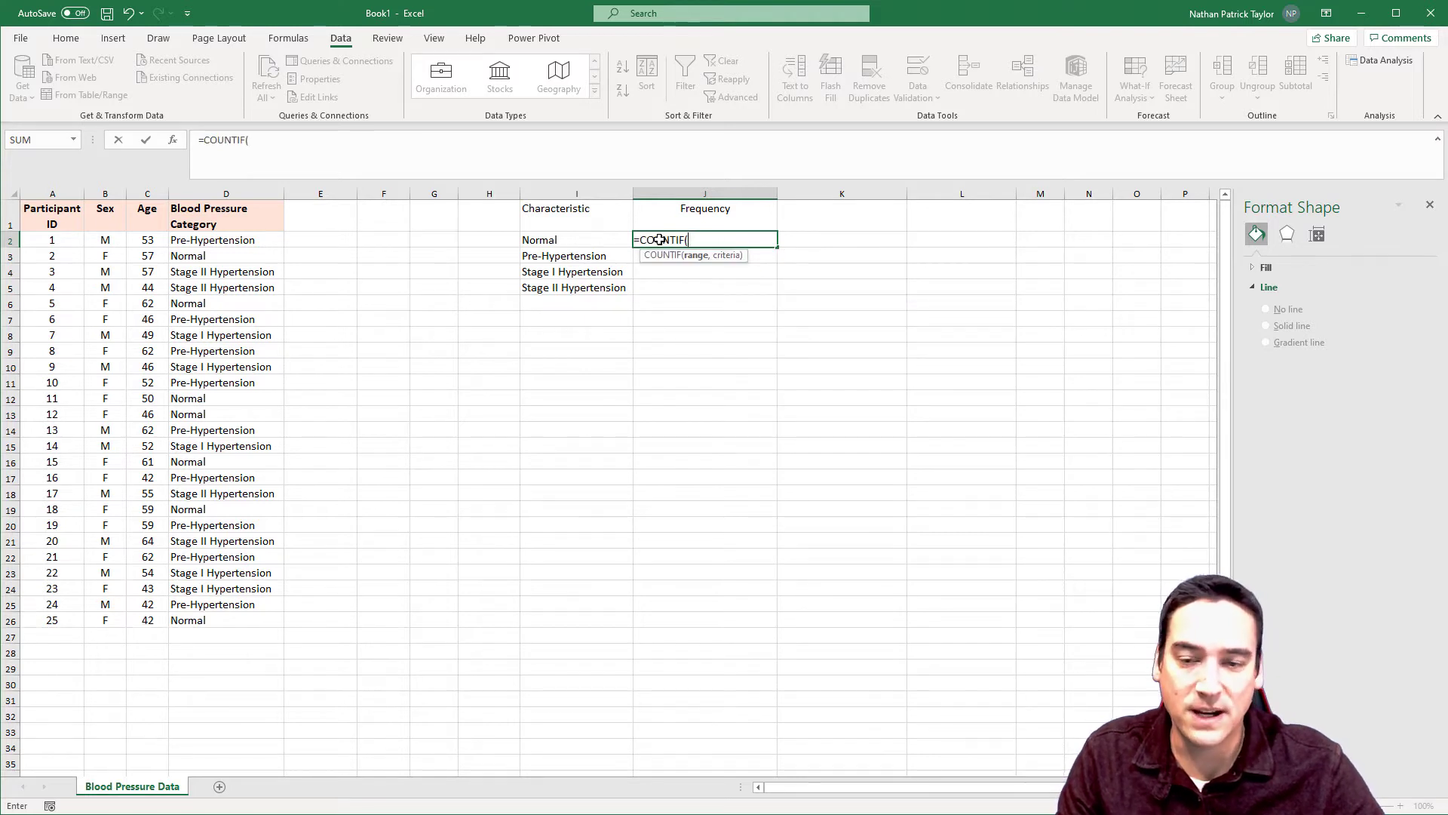
drag(245, 240, 215, 623)
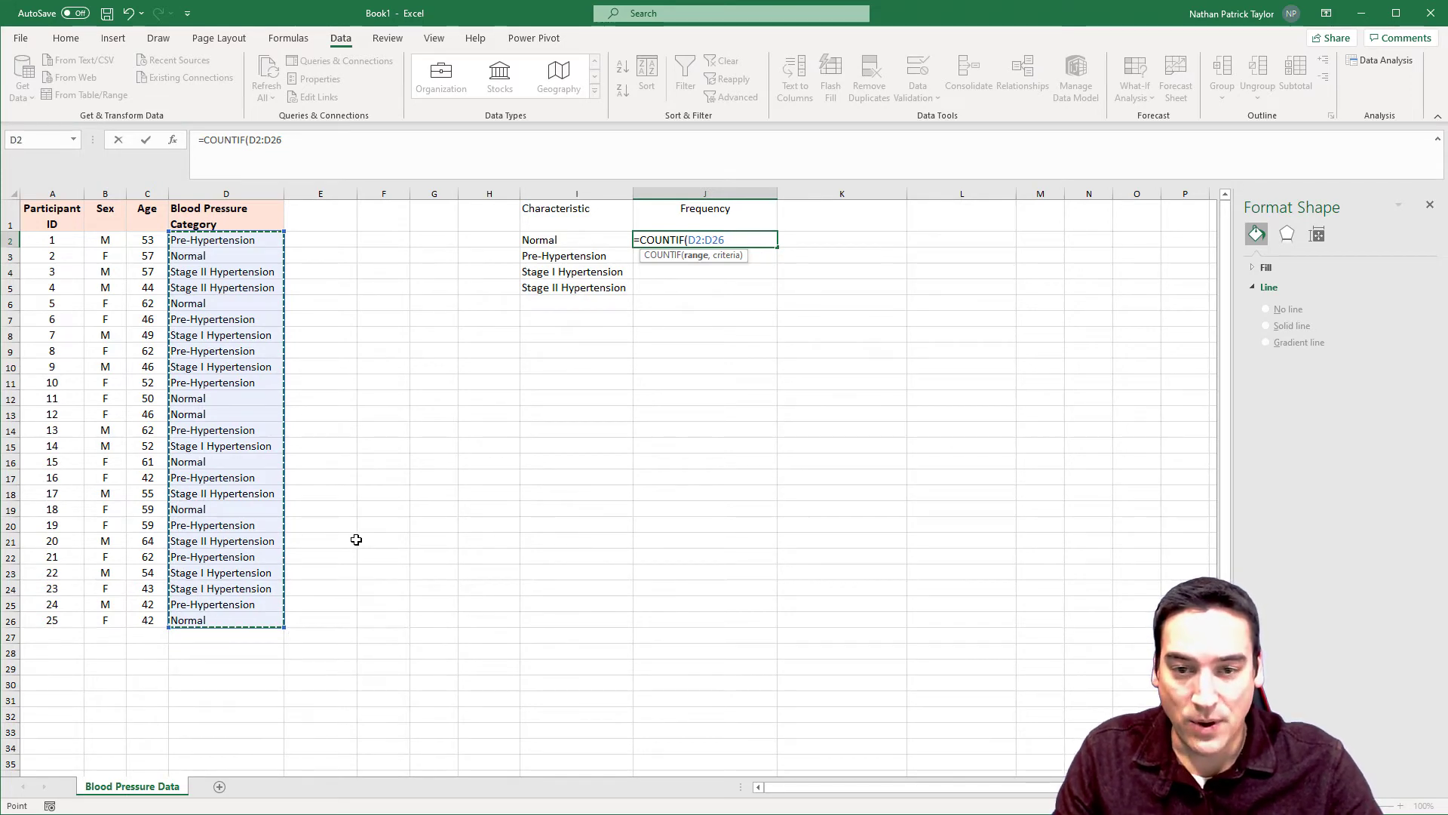
text(,)
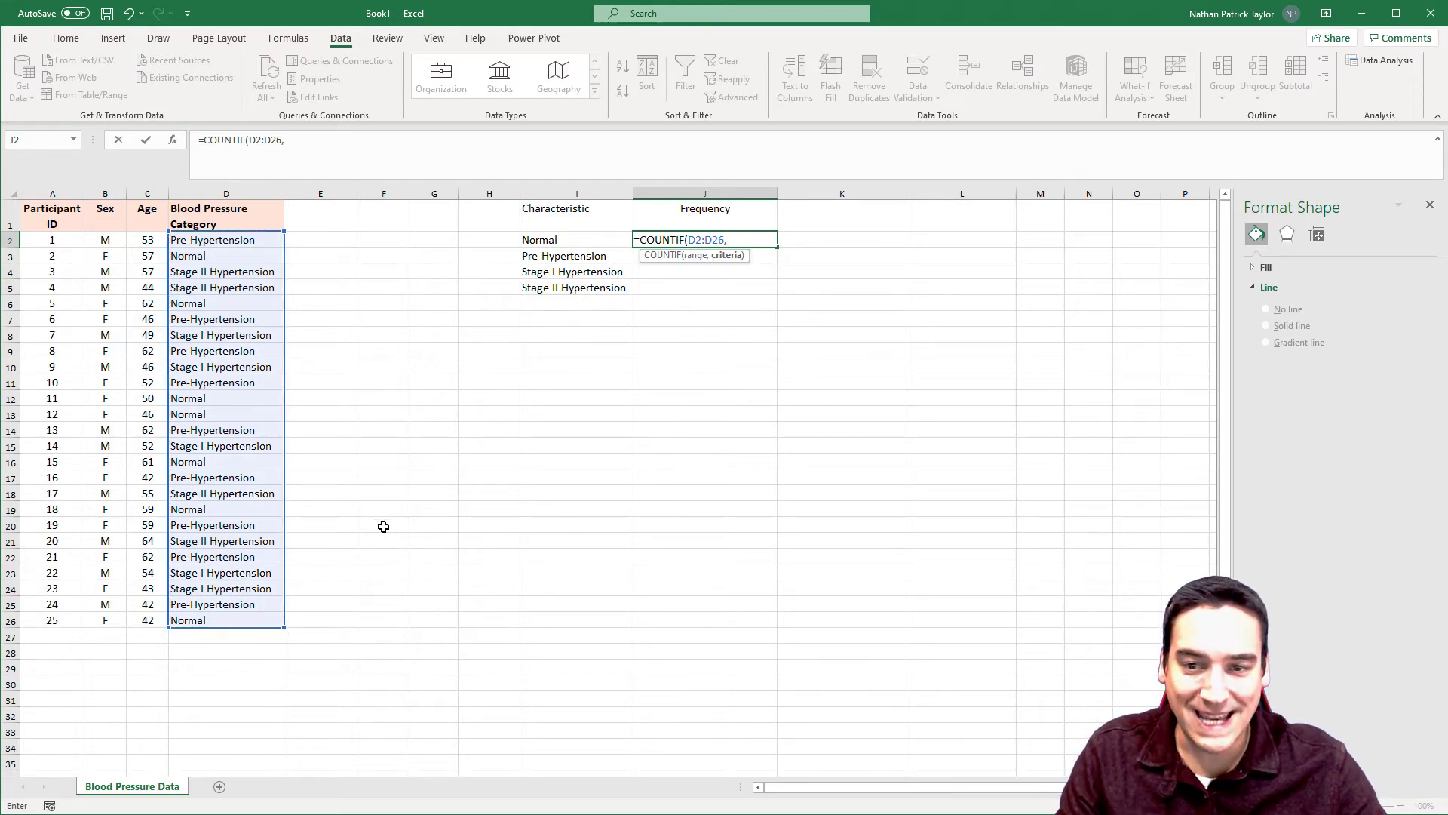
click(571, 240)
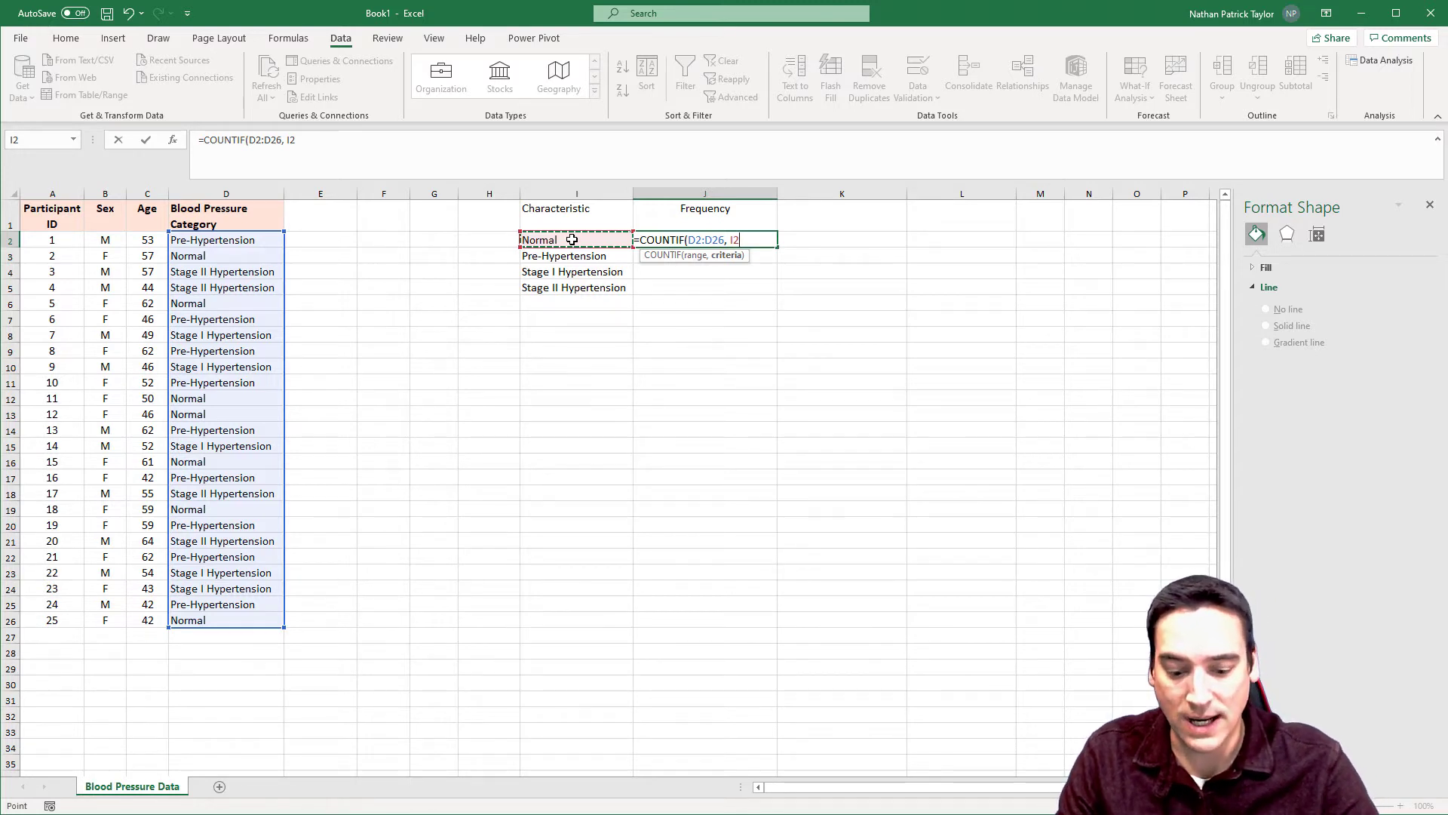
text())
key(Return)
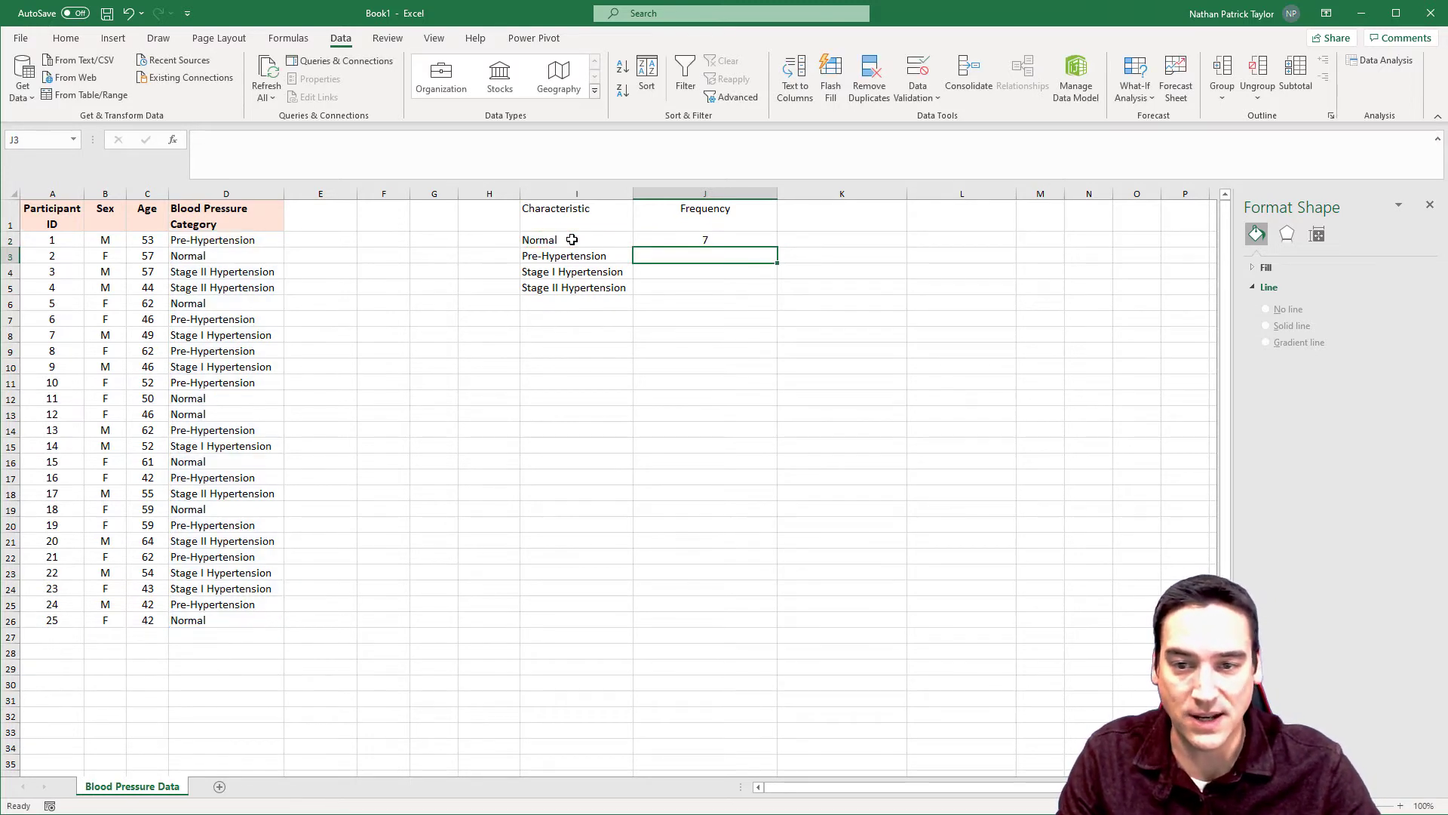
- Lock the range as $D$2:$D$26 and fill the formula down to J5, giving 7, 9, 5, 4
click(701, 241)
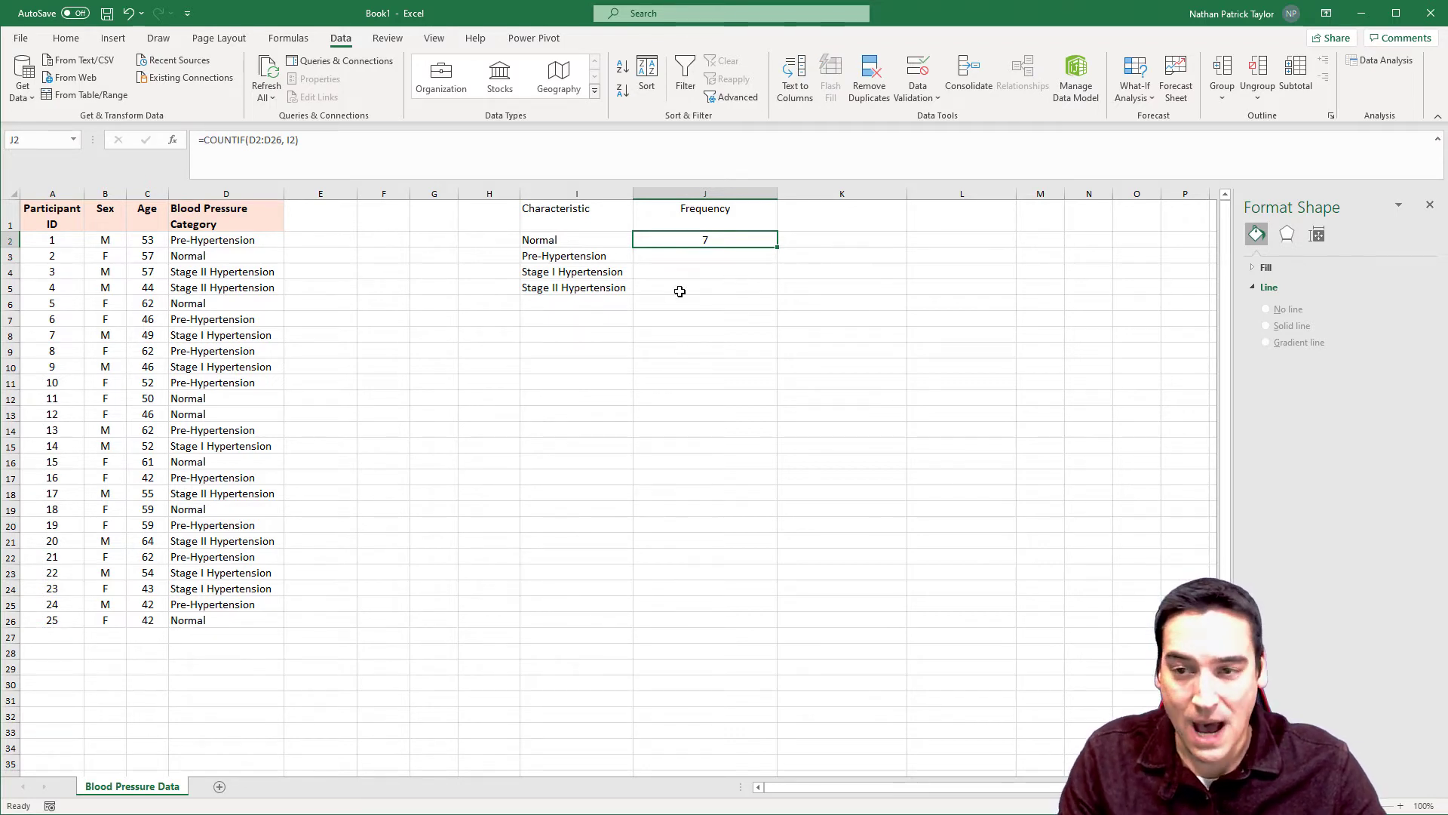
click(249, 140)
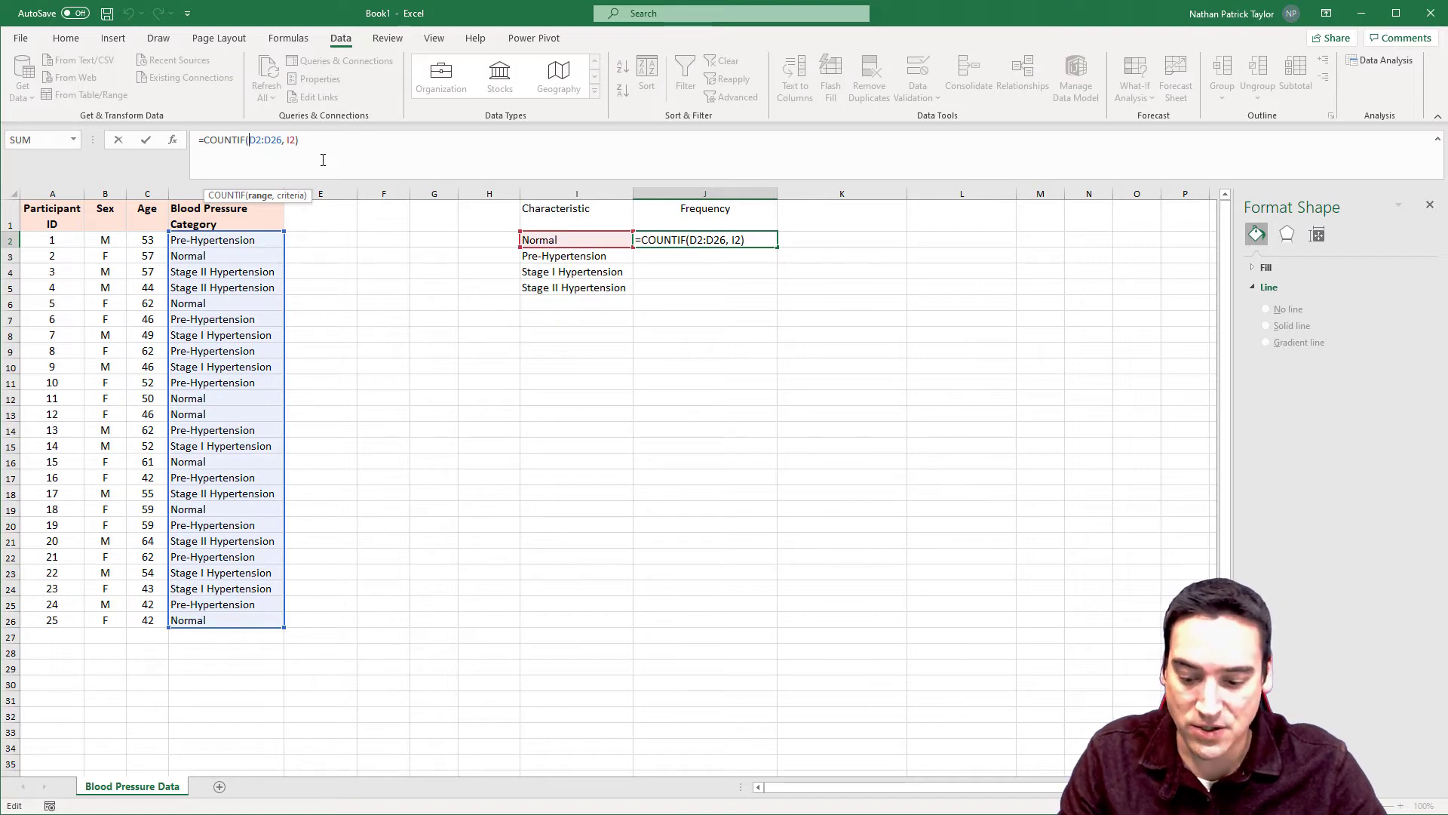
text($)
key(Right)
text($D)
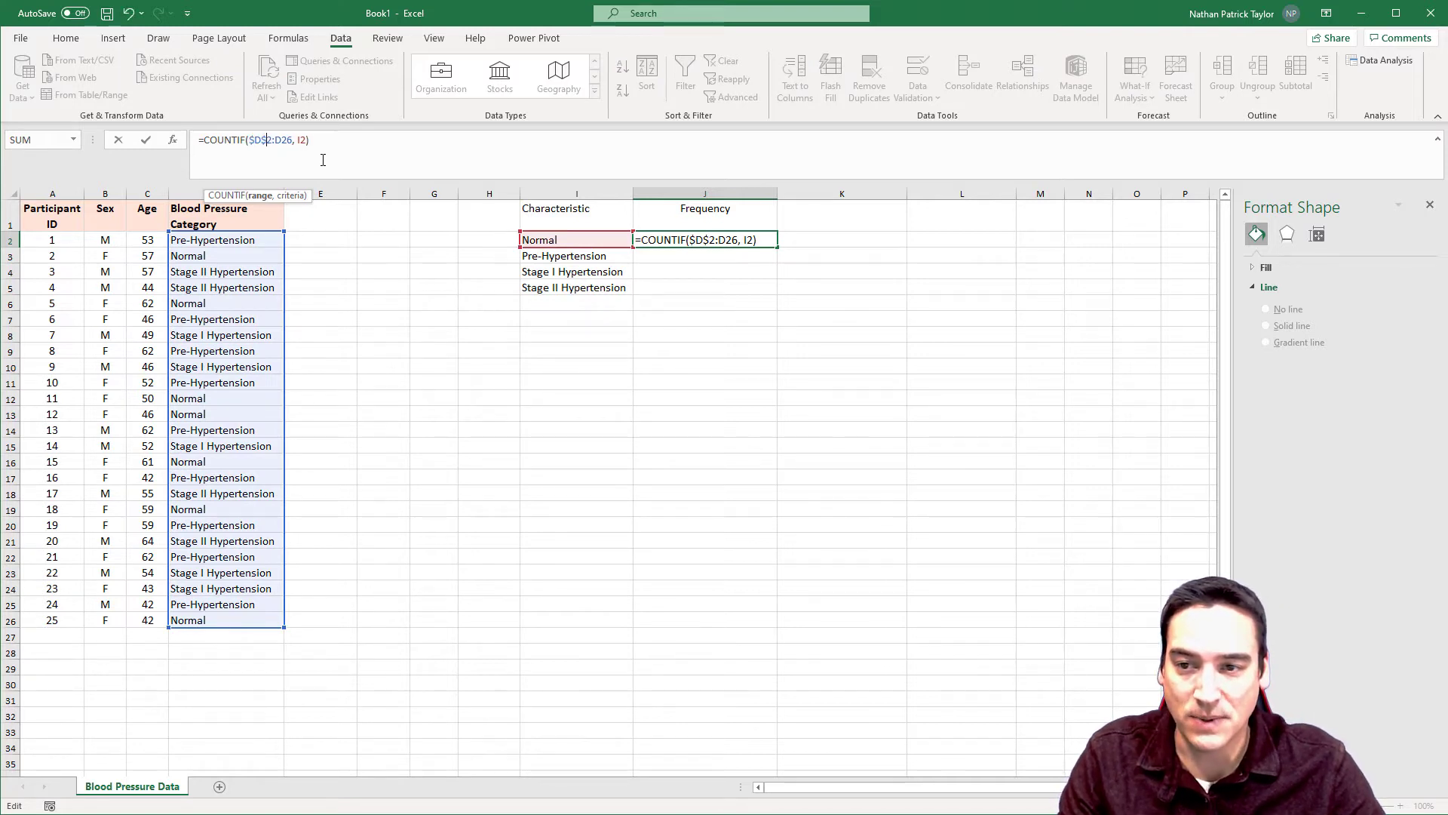
text($)
key(Right)
text($)
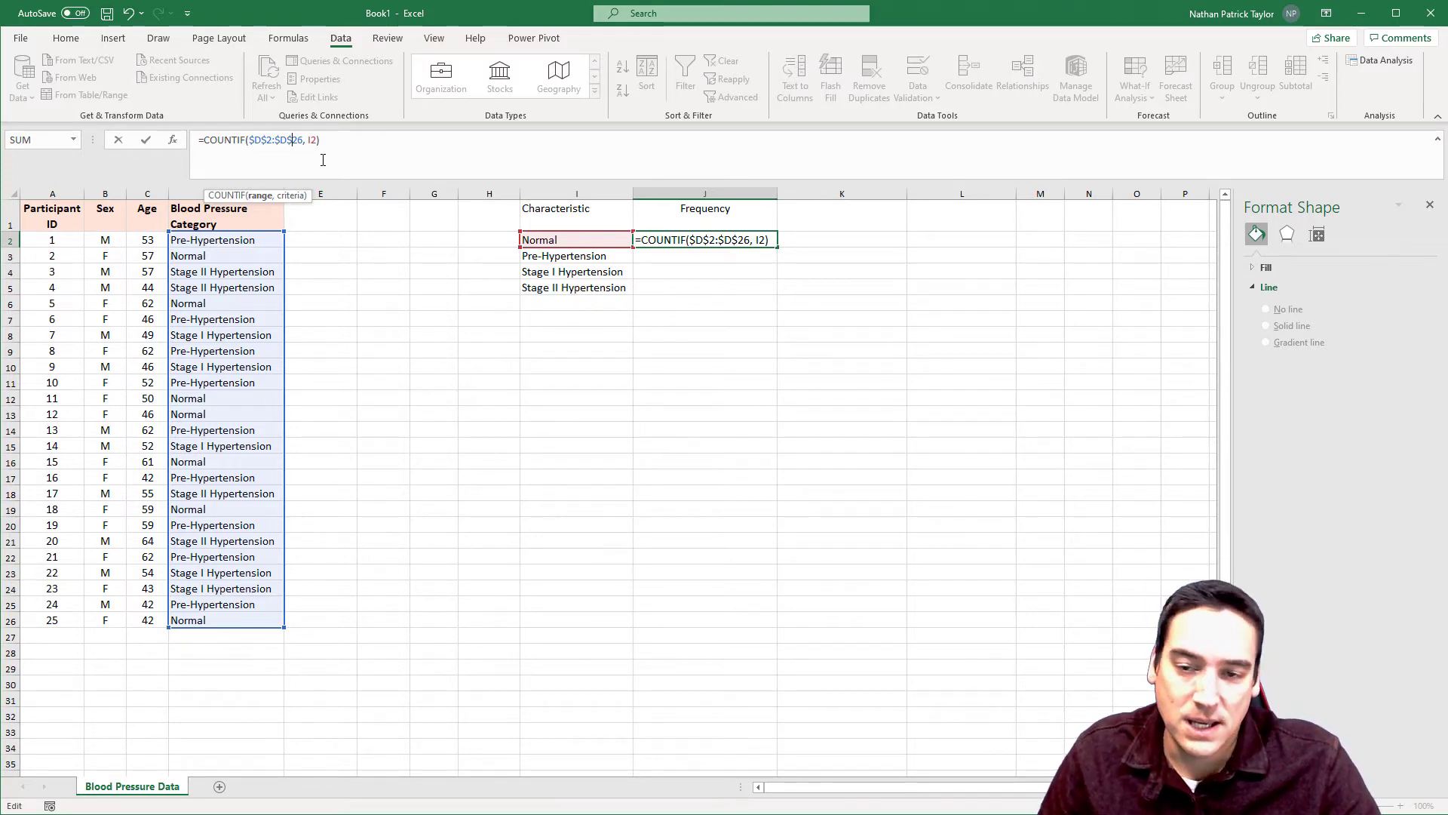
key(Return)
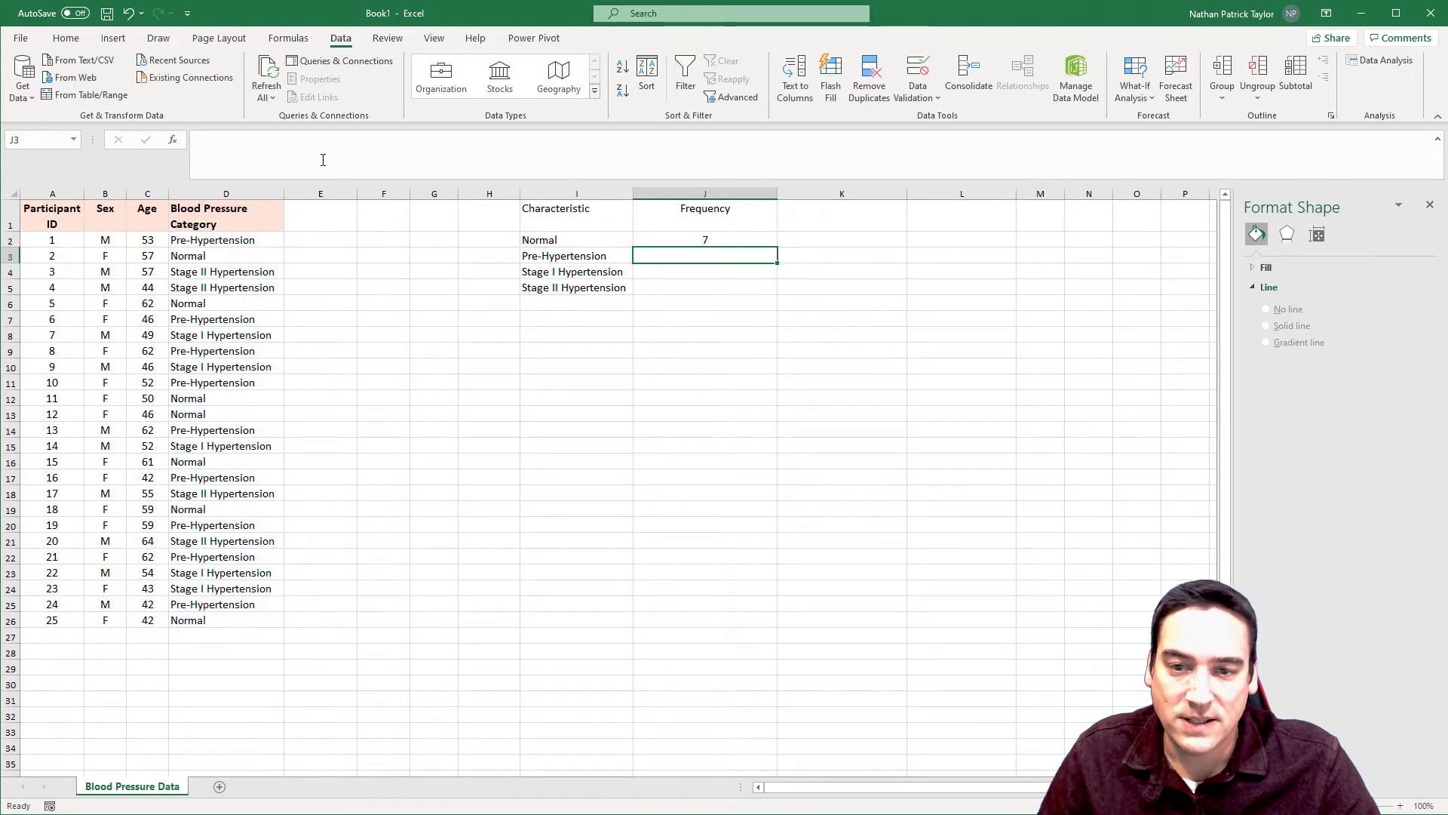
click(705, 240)
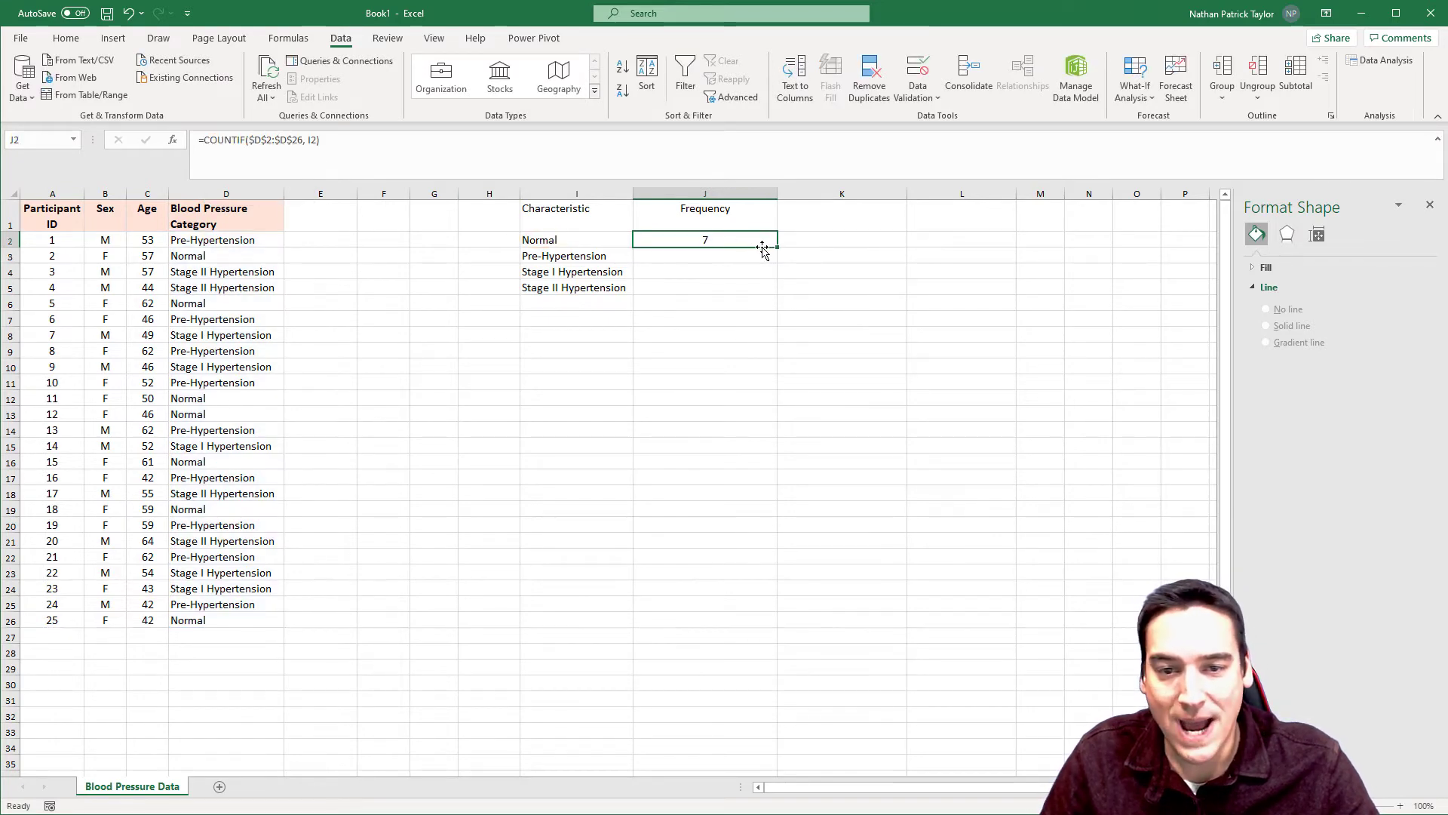
drag(777, 250, 779, 293)
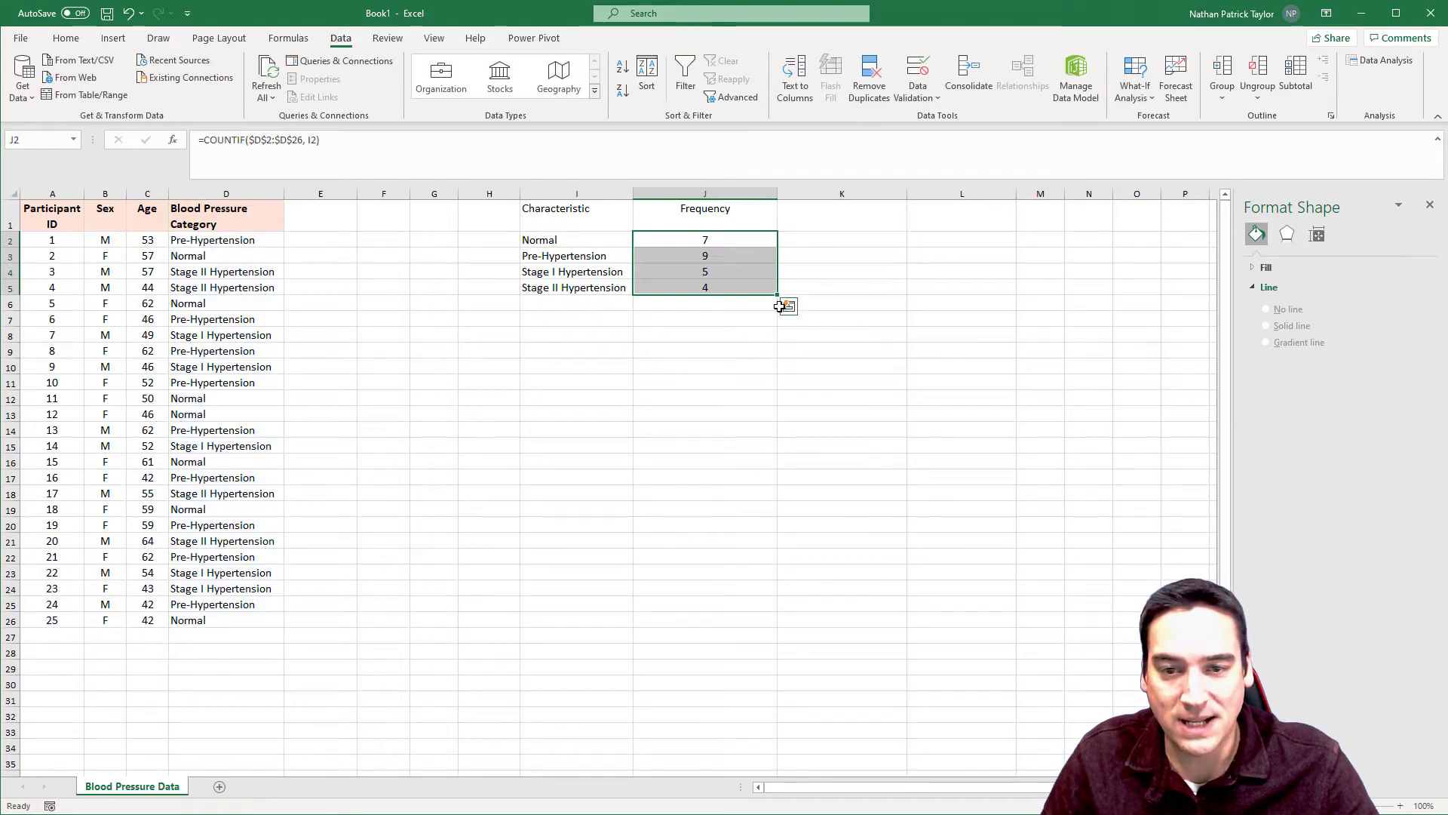
click(707, 315)
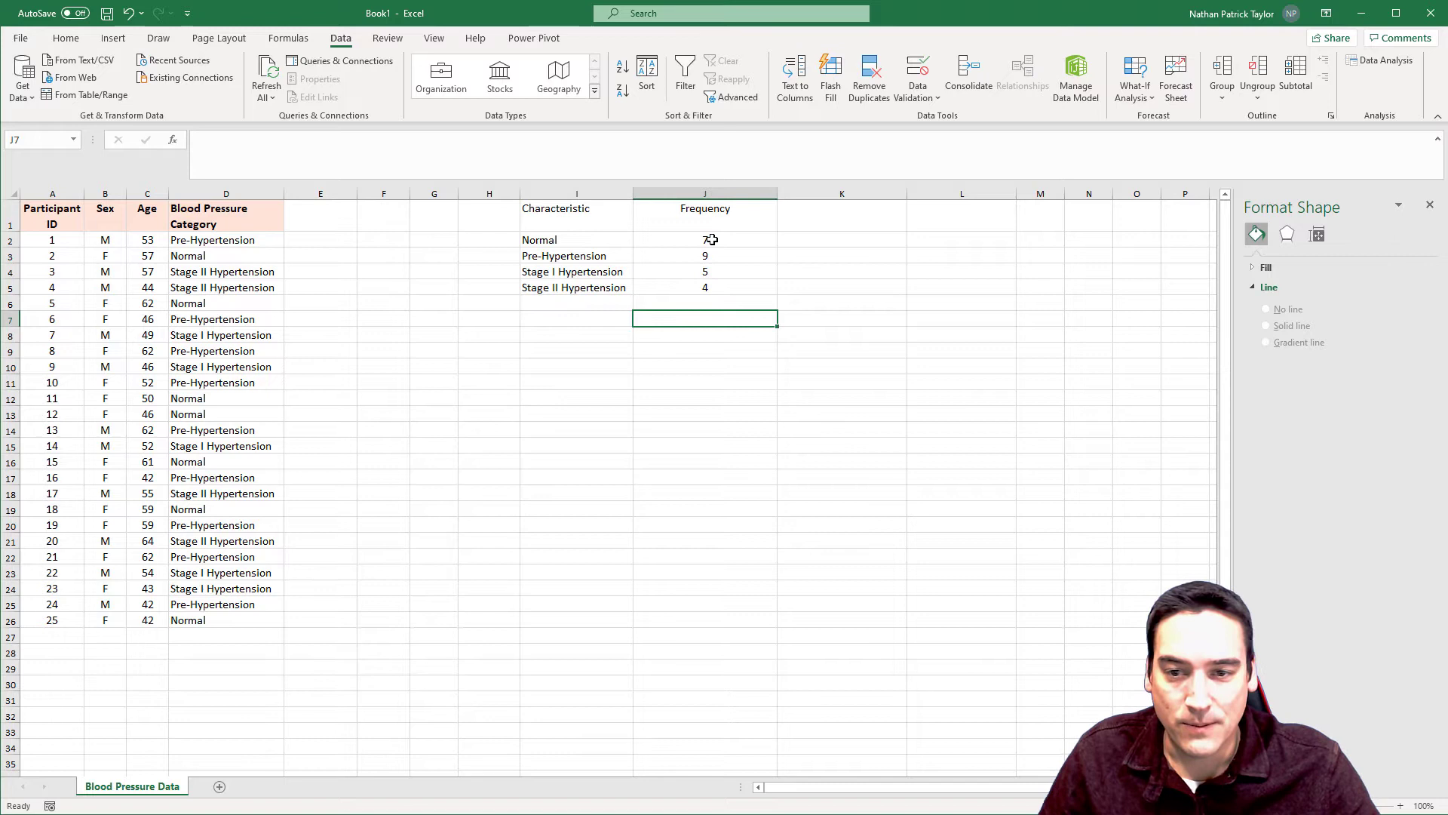
- AutoSum J2:J5 into J6 for a bold total of 25
drag(712, 239, 720, 290)
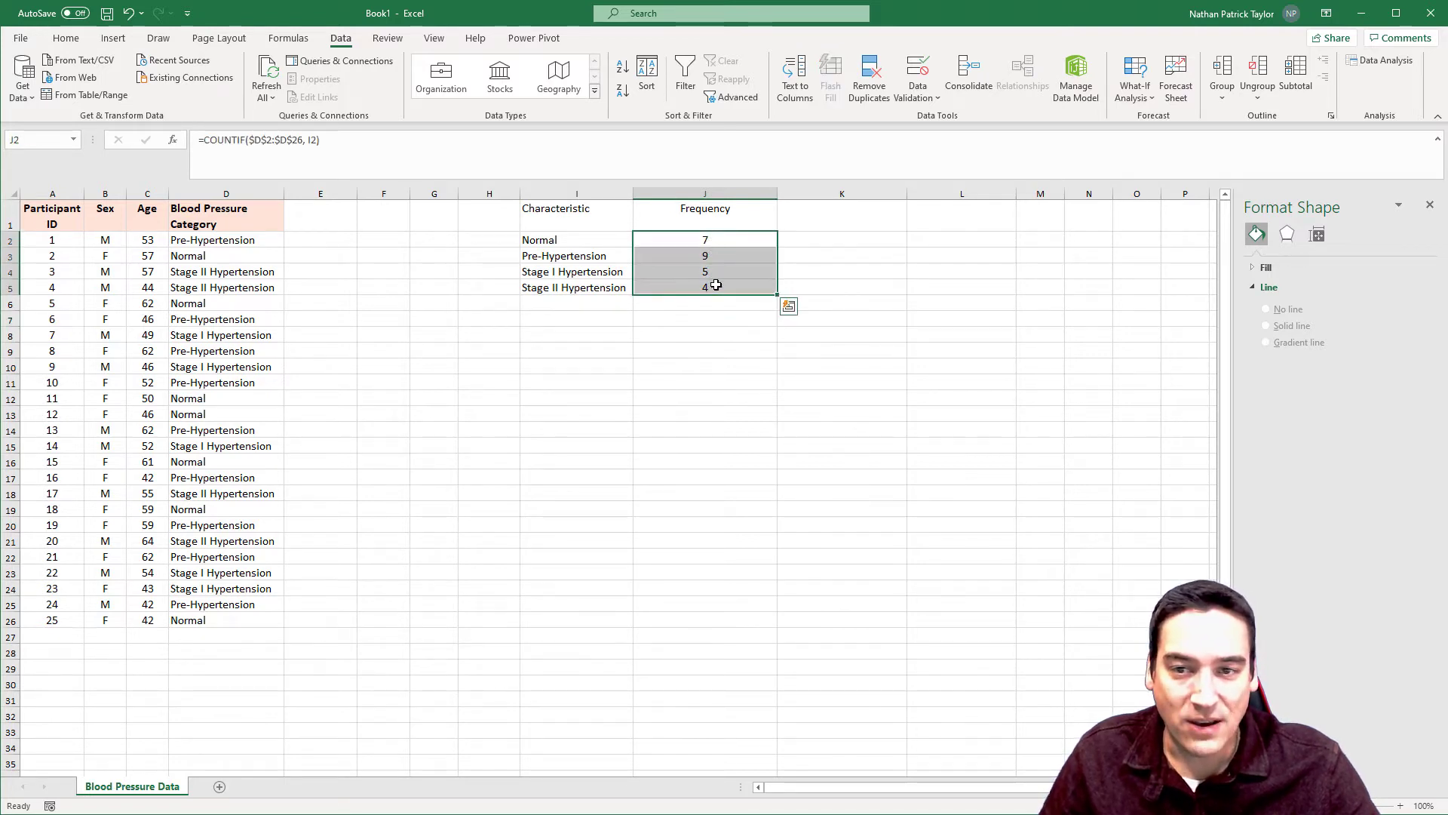
click(66, 39)
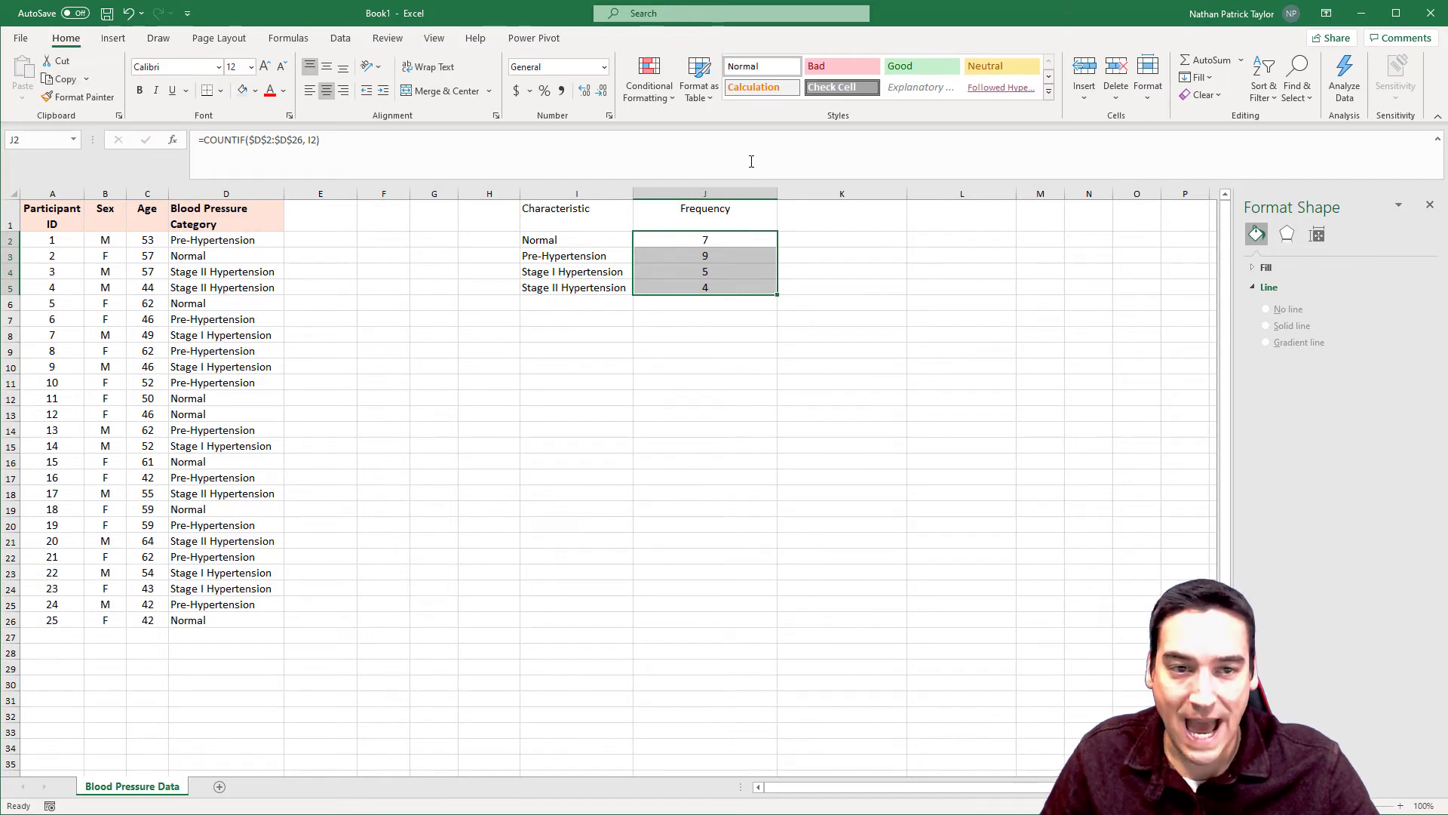
click(1187, 65)
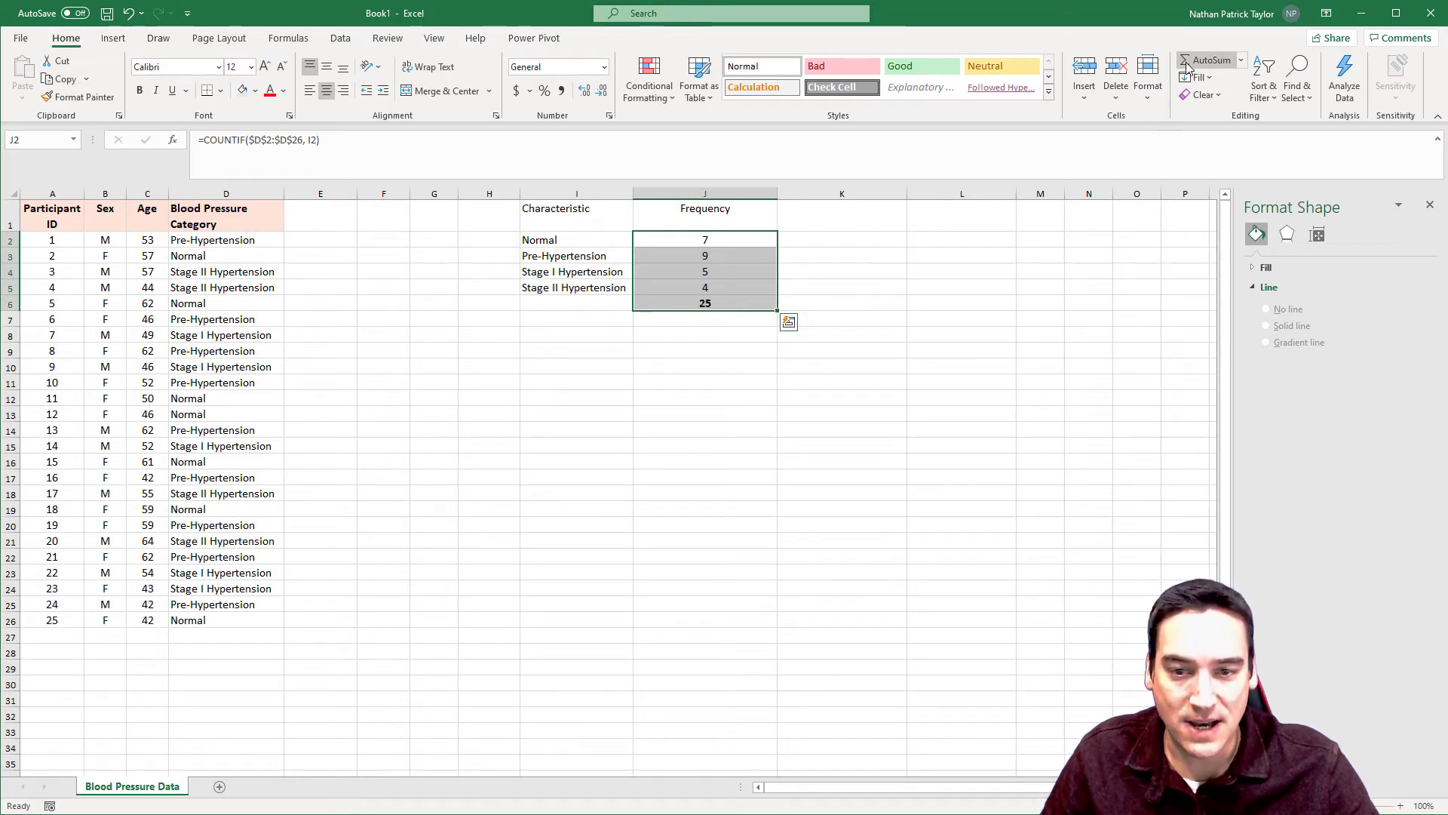
click(744, 302)
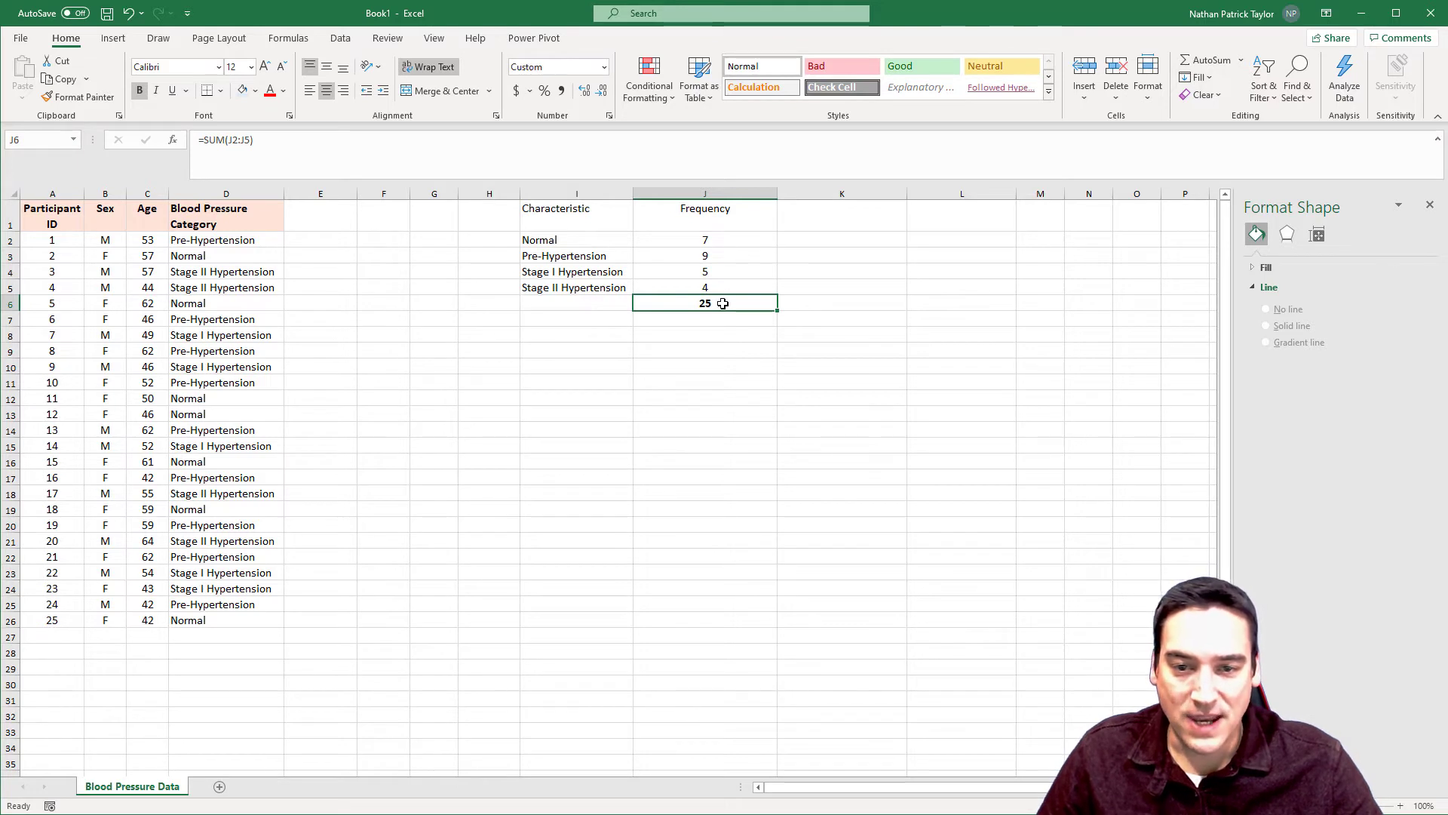
click(722, 330)
click(720, 305)
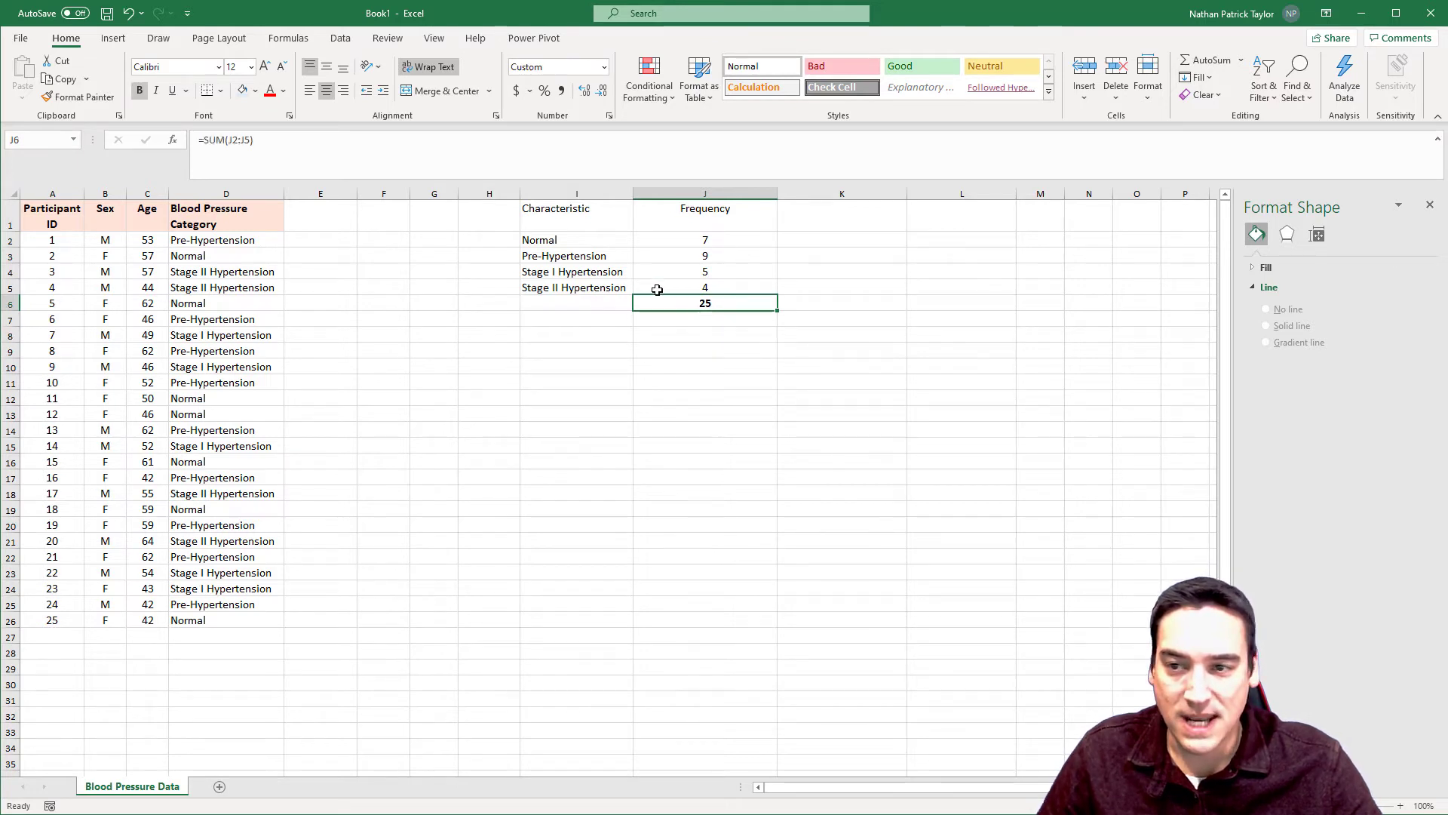
click(139, 89)
click(138, 89)
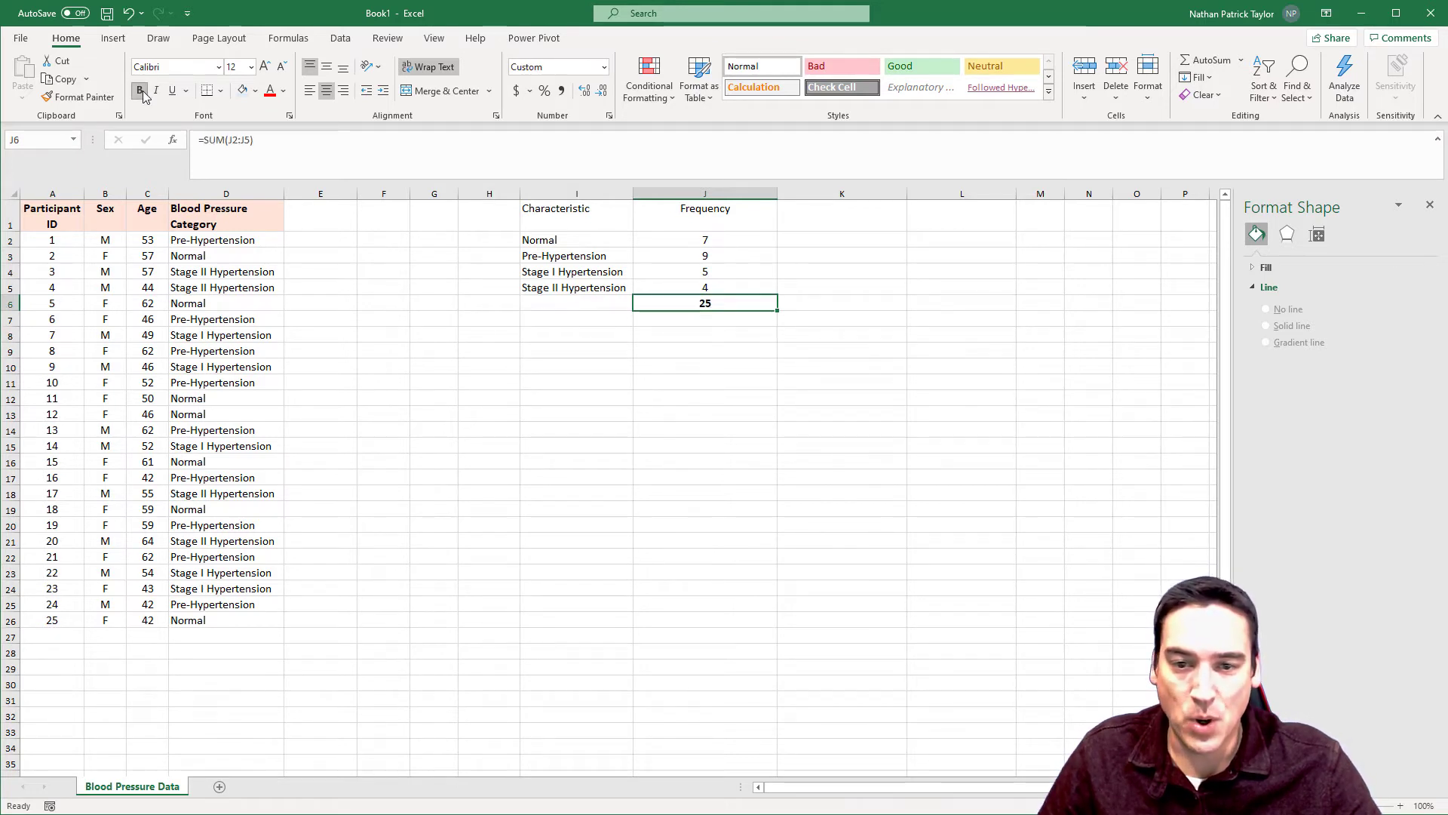
click(700, 322)
key(Up)
key(Up)
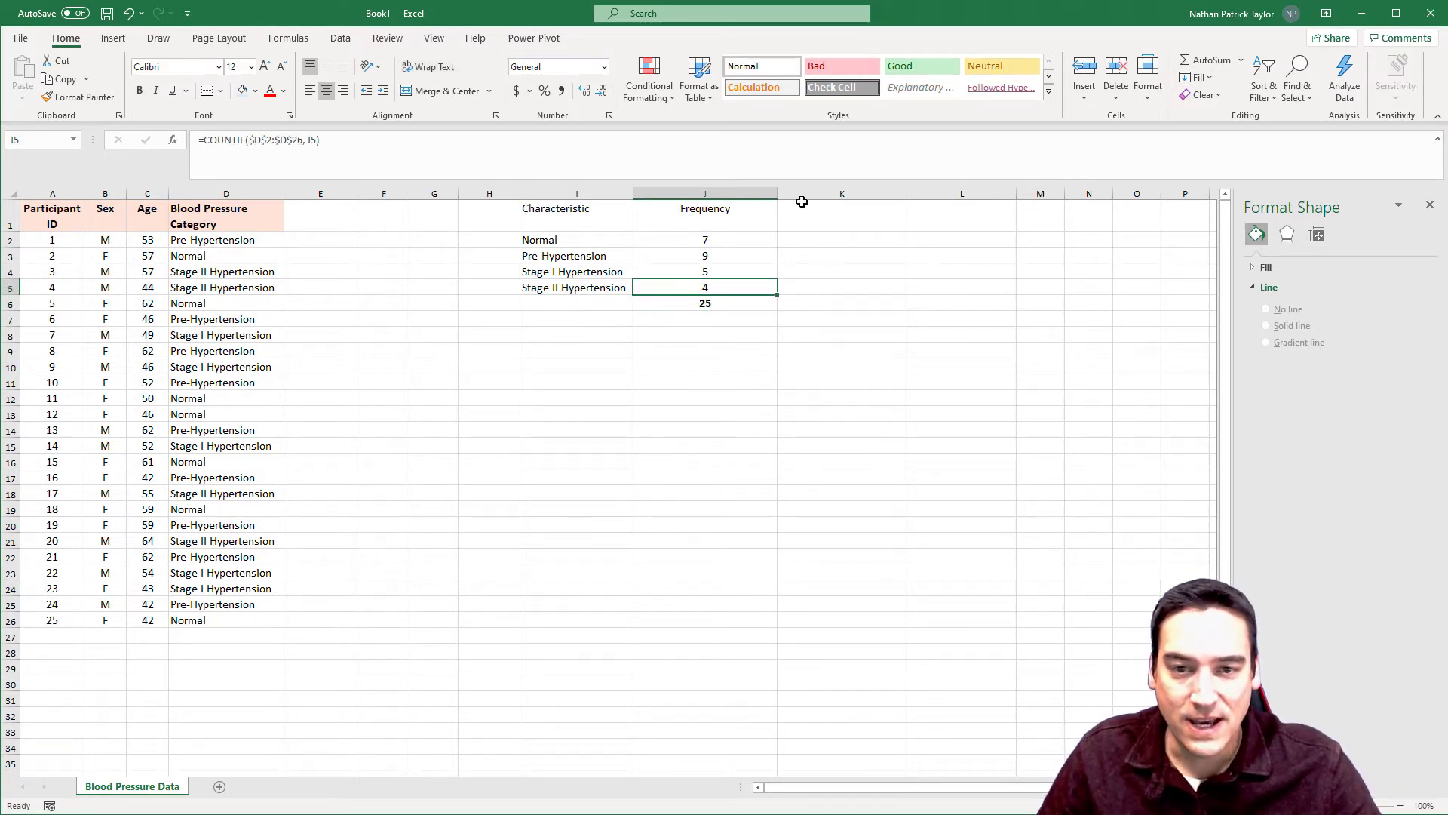
- Widen column J and create a 'Relative Frequency' heading in K1 from the copied Frequency heading
double_click(779, 194)
drag(688, 193, 713, 194)
click(666, 216)
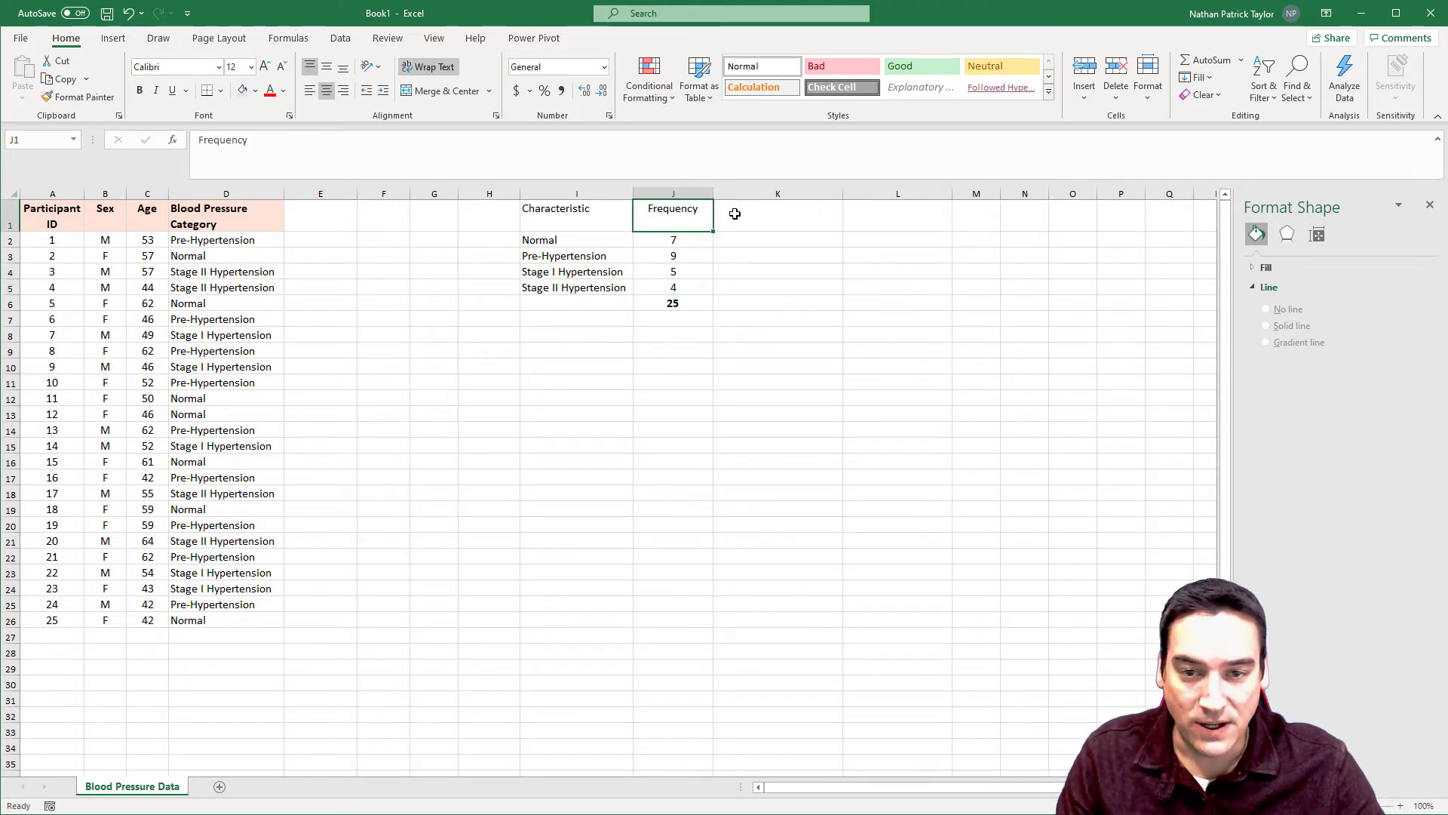
key(ctrl+c)
click(751, 214)
key(ctrl+v)
click(200, 146)
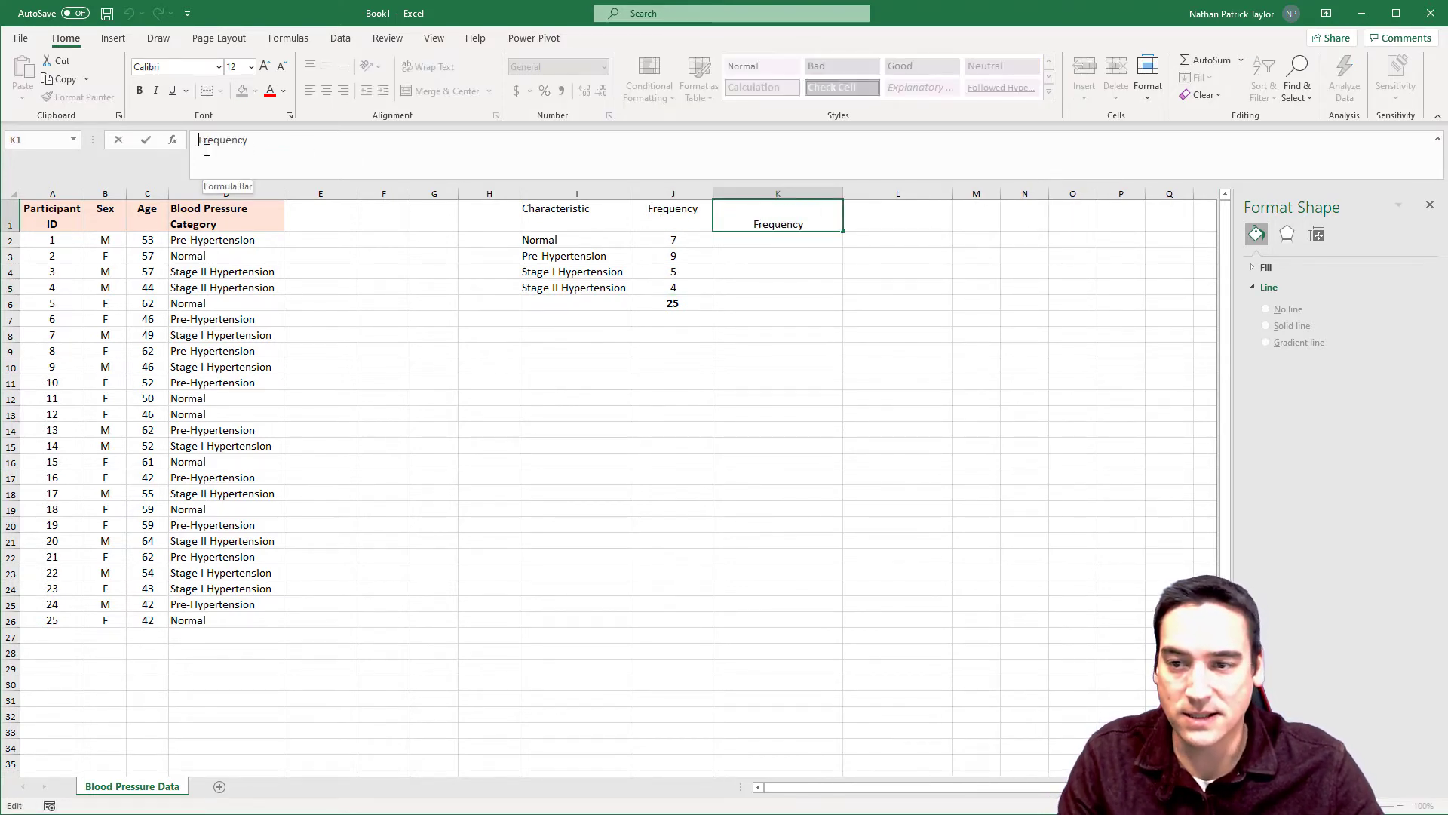
text(Relative)
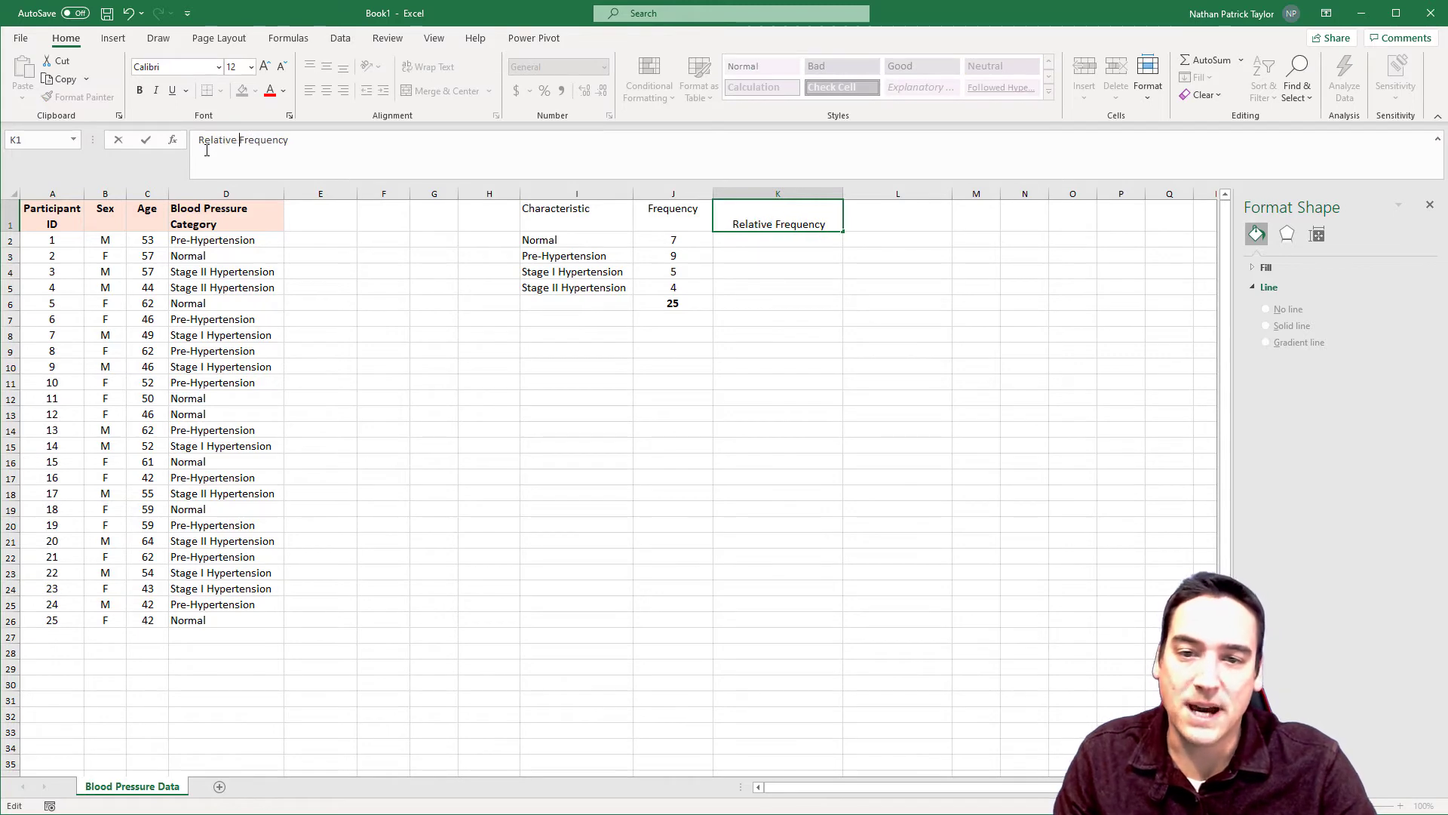
key(Return)
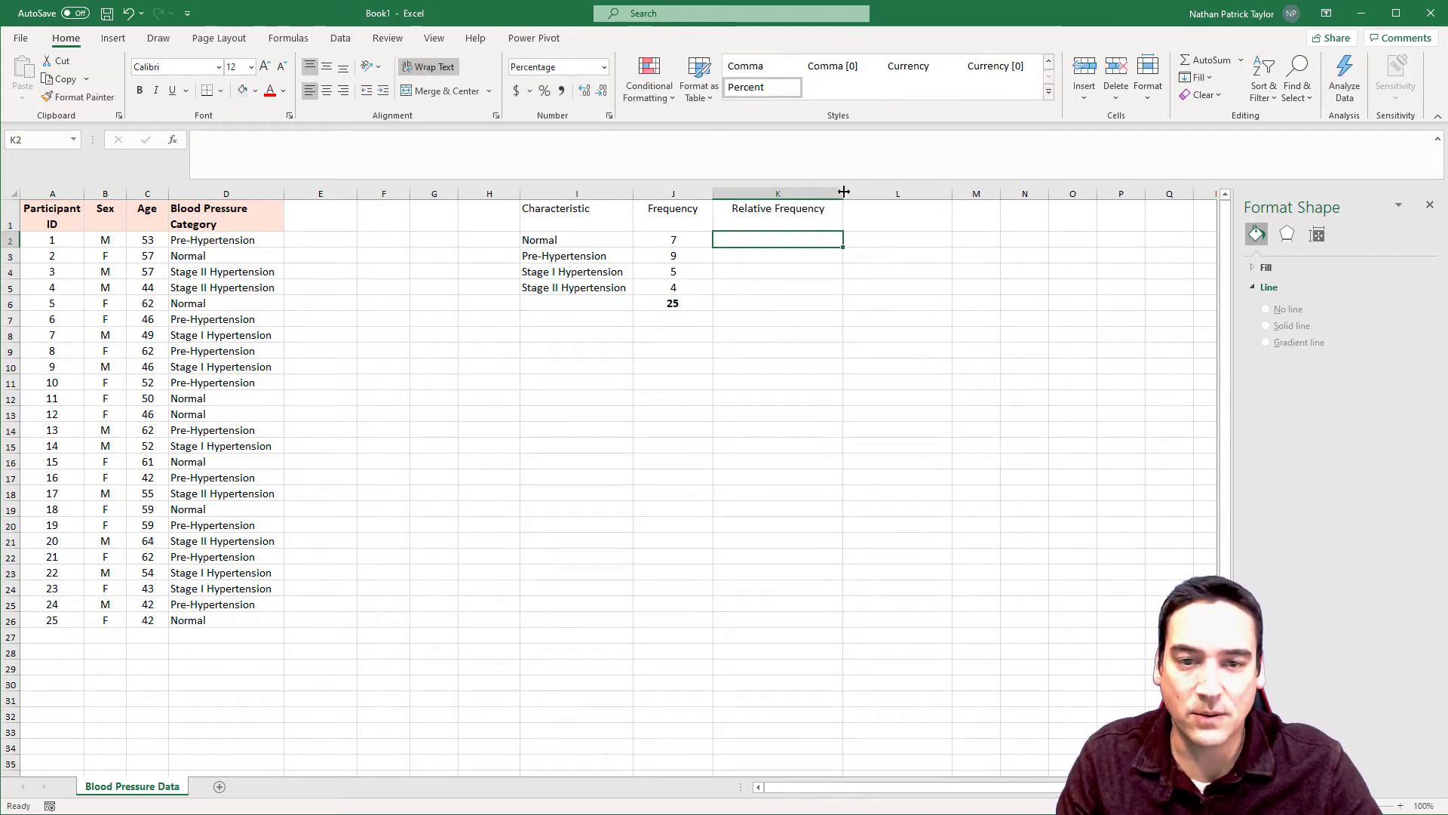
drag(844, 194, 838, 193)
click(828, 270)
click(757, 242)
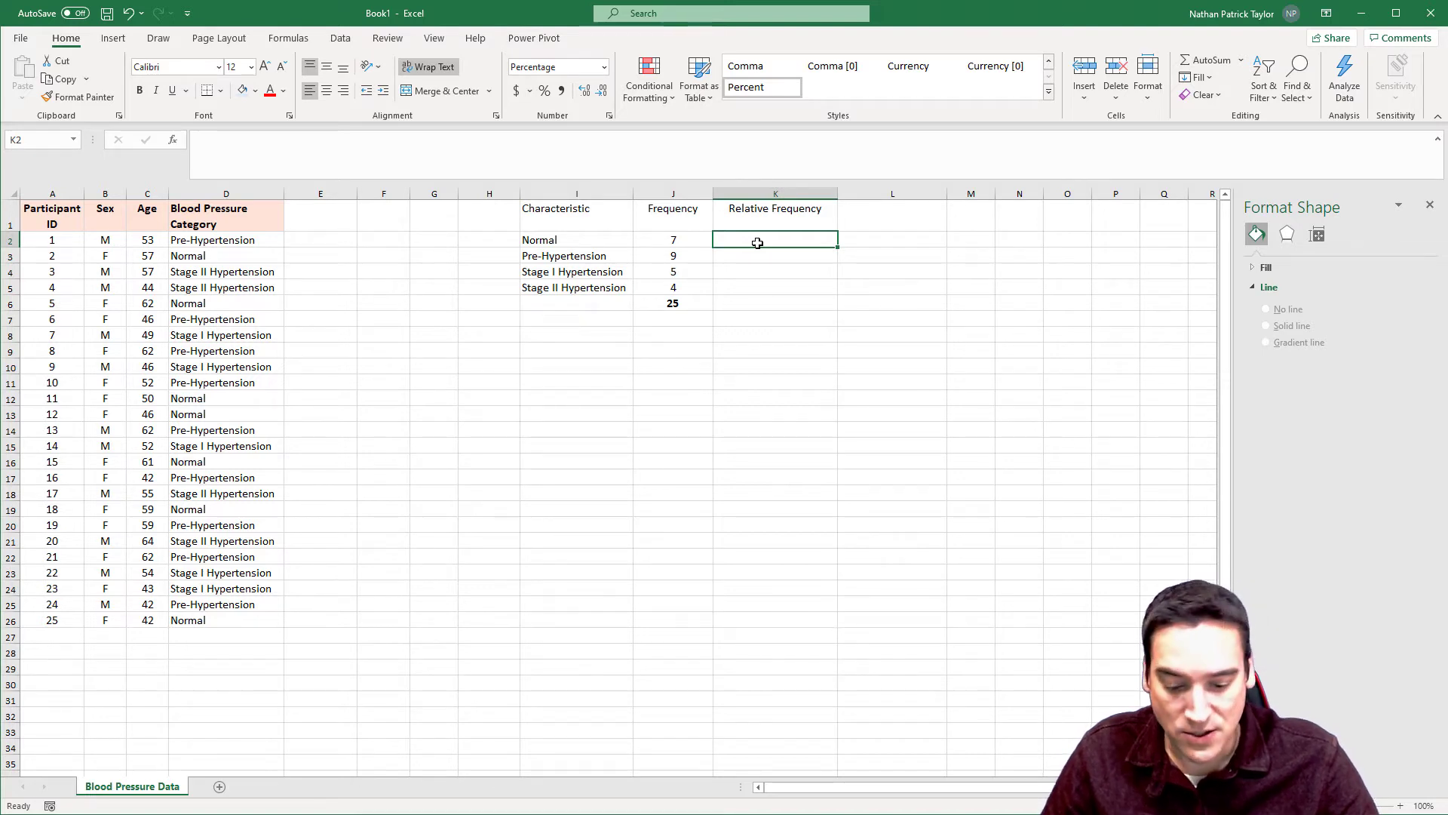
- Enter =J2/$J$6 in K2 and fill it down to K6, giving 28.0% through 100.0%
text(=)
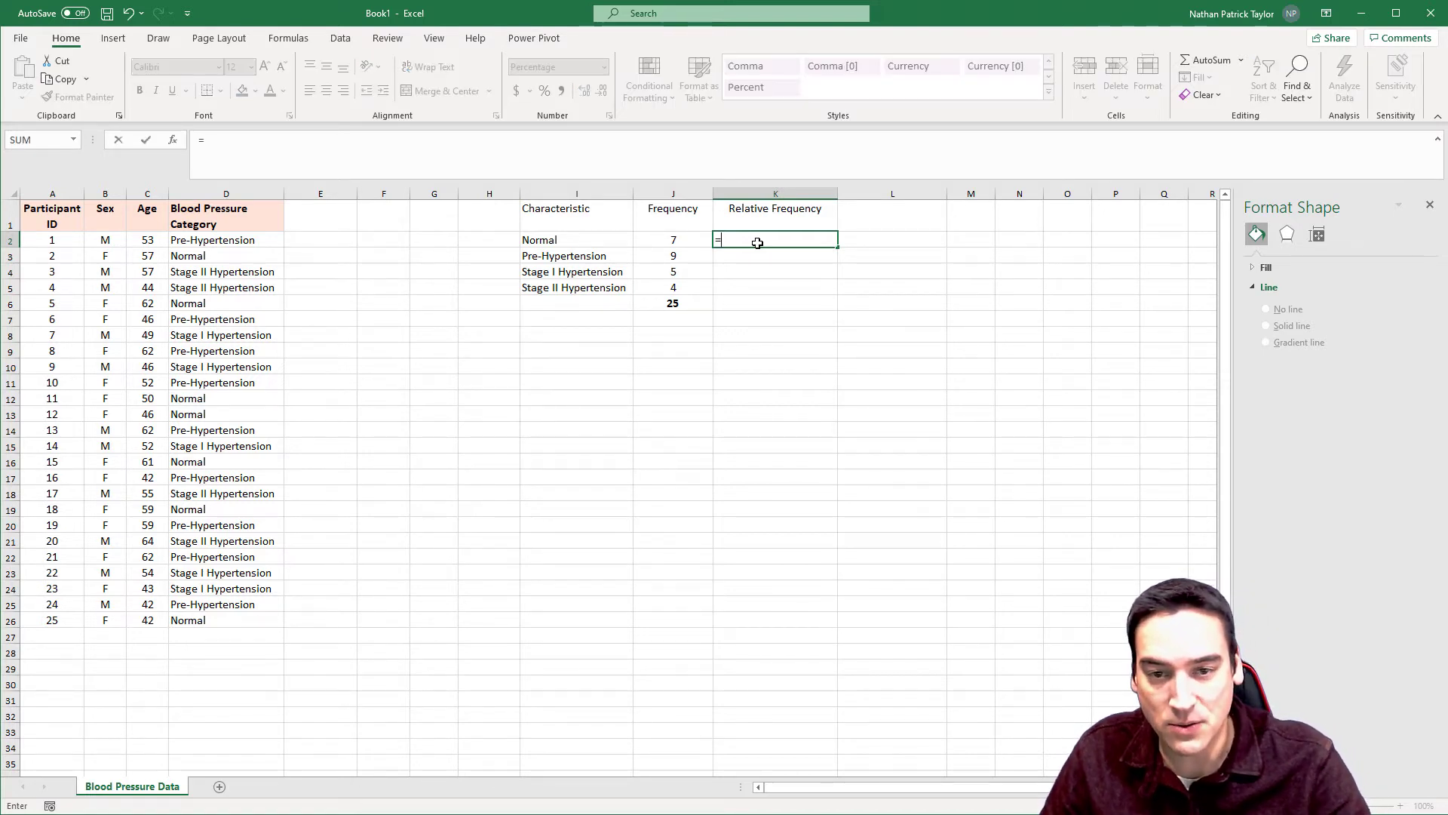
click(675, 239)
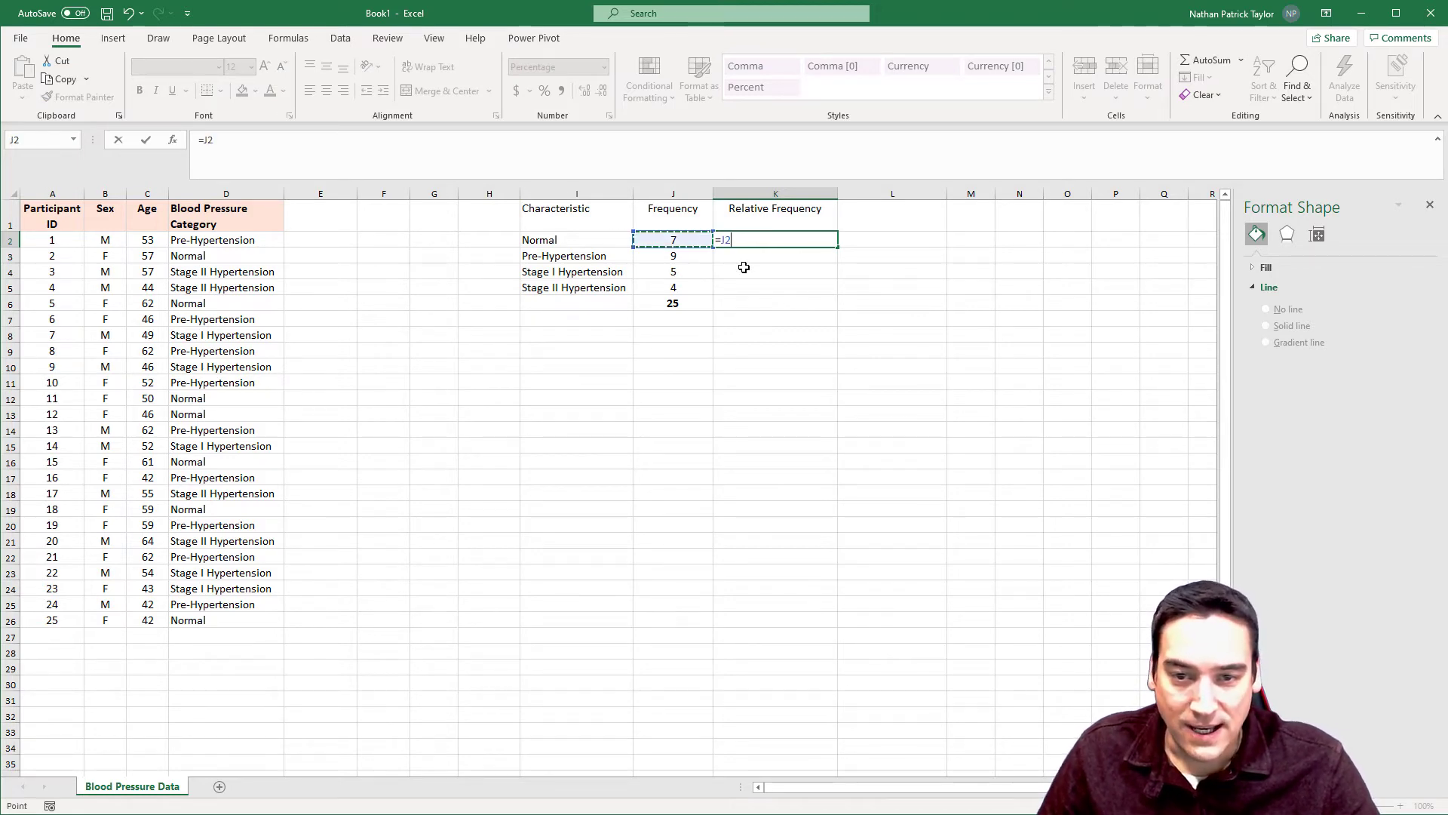
text(/)
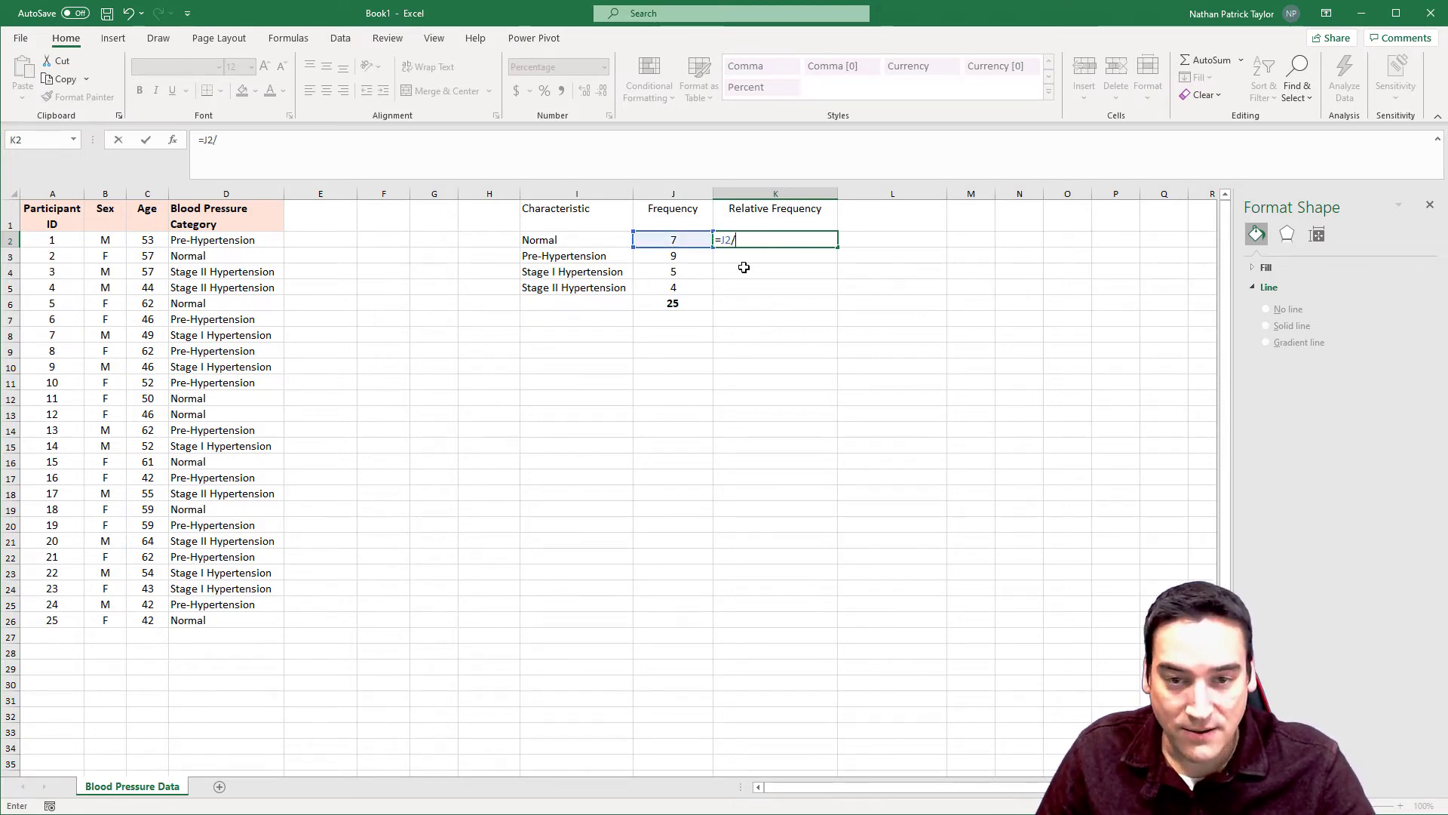
click(685, 304)
click(261, 138)
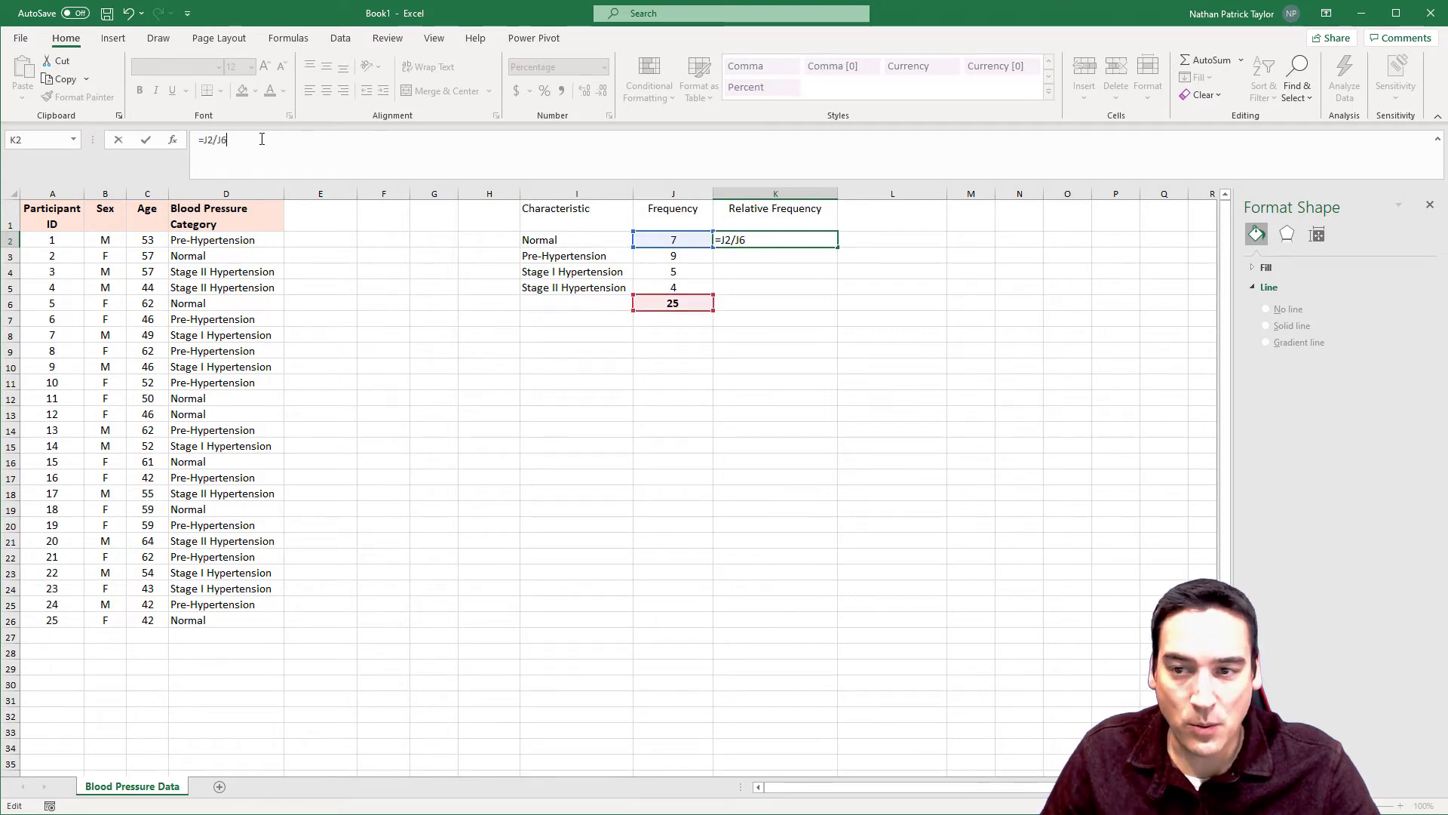
text($J)
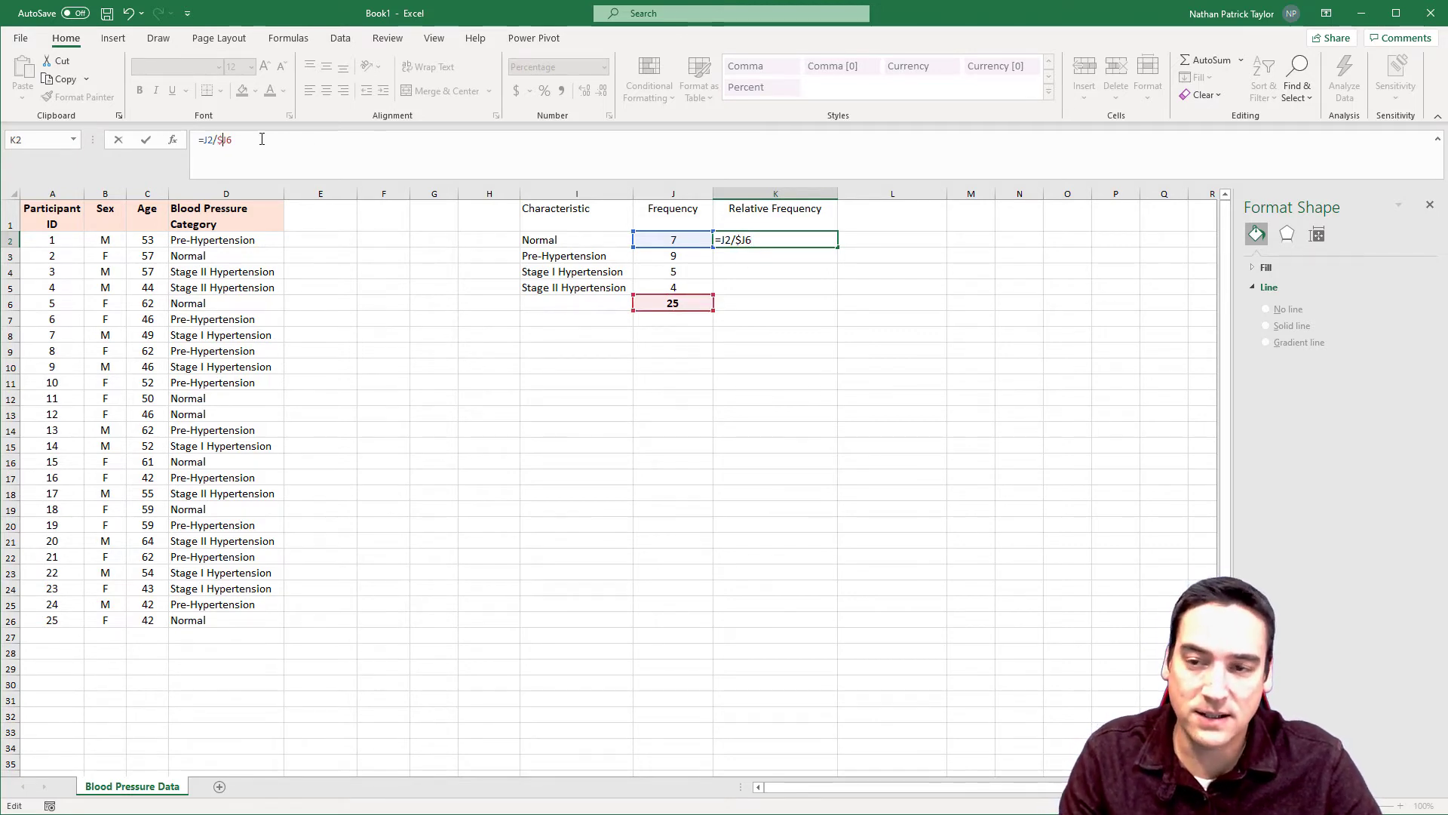
text($)
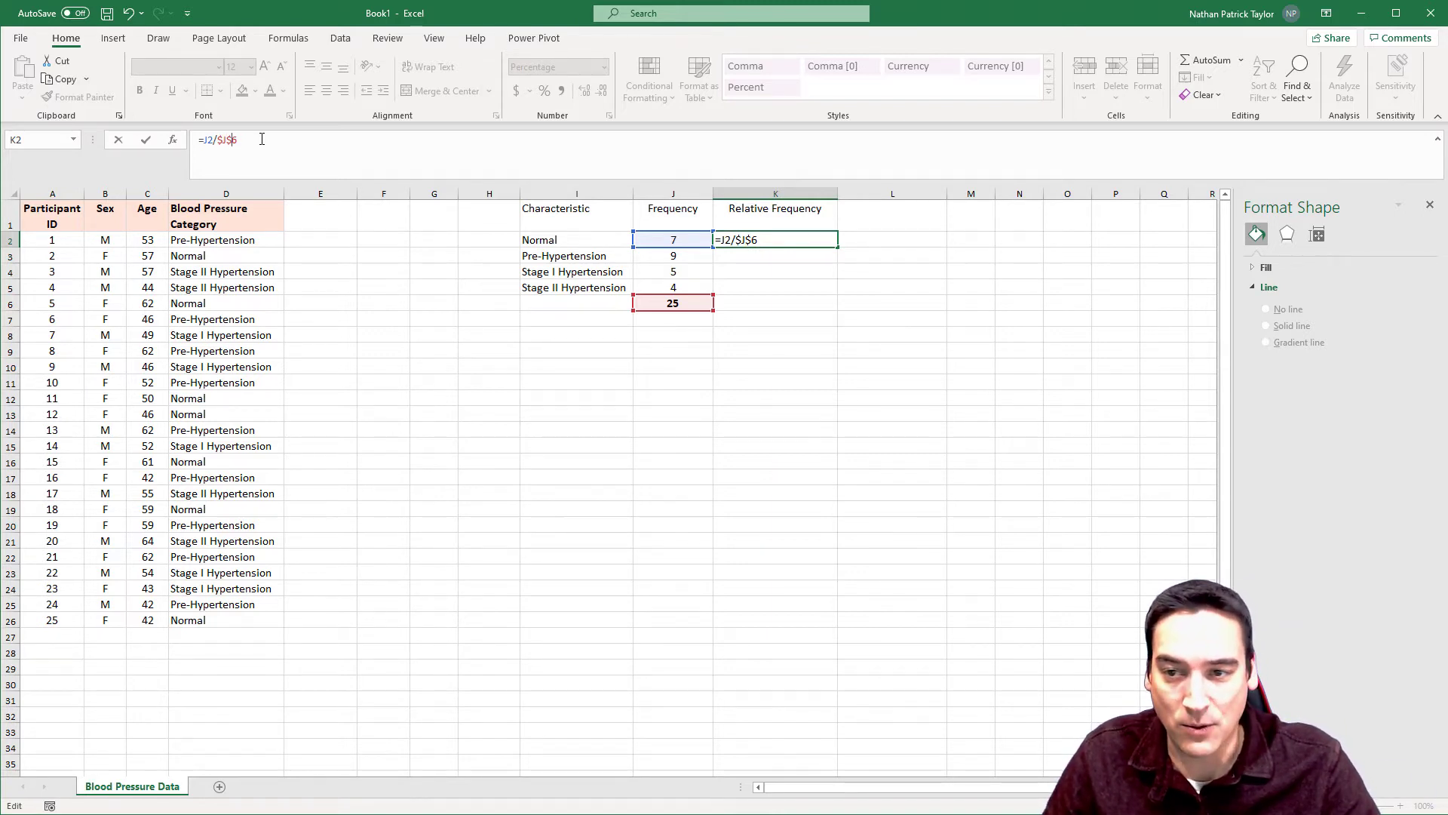
key(Return)
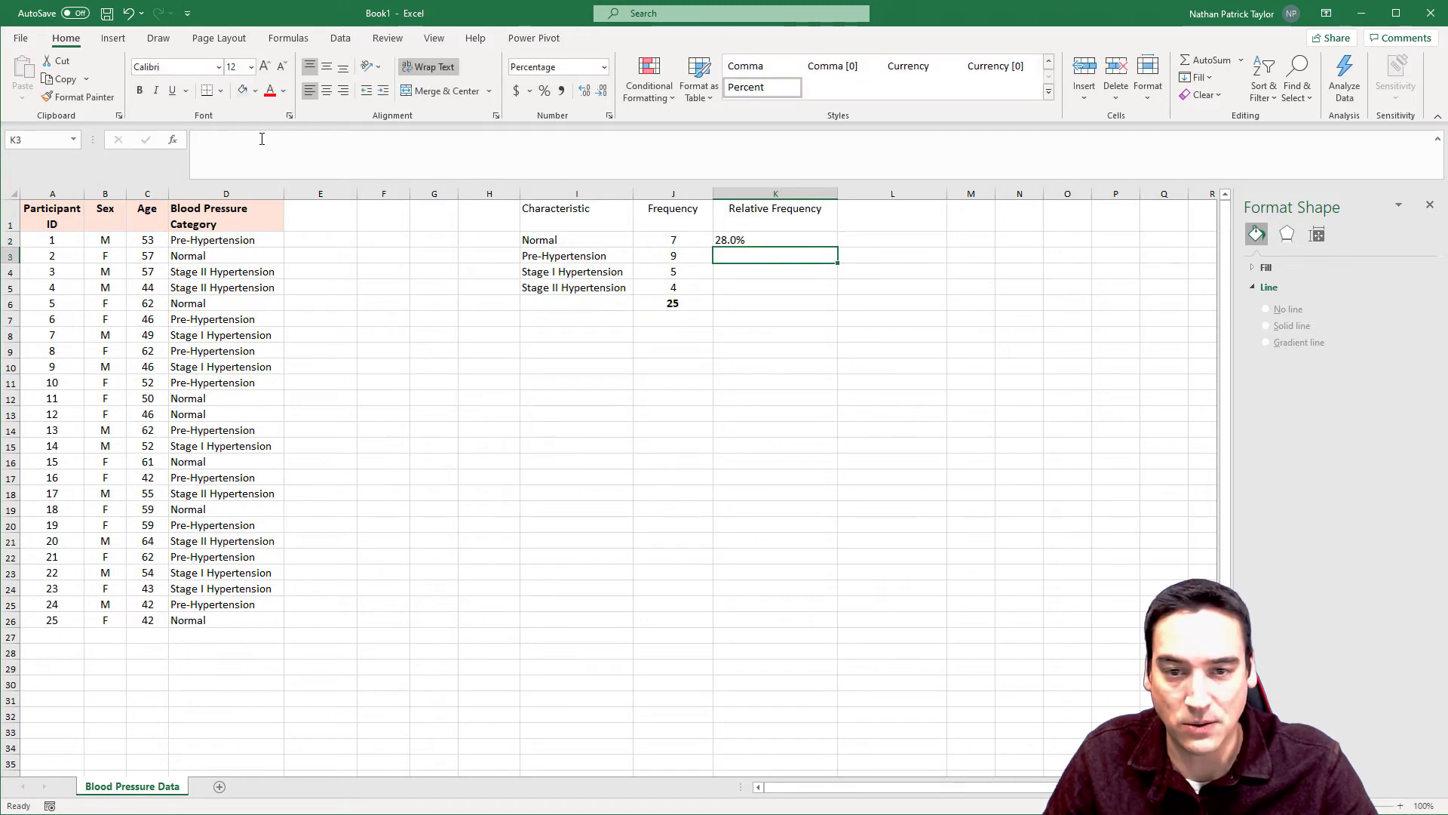
click(779, 236)
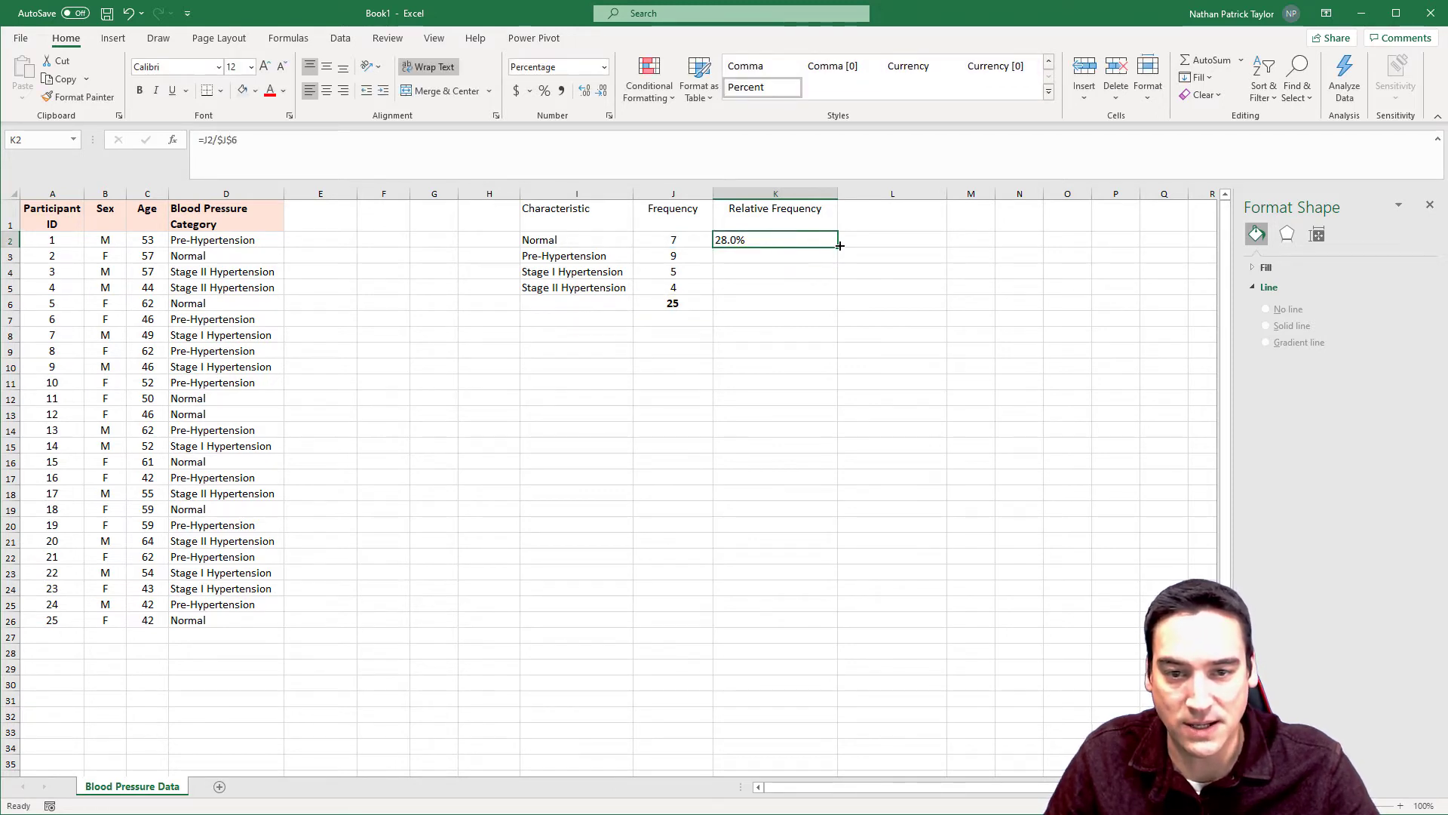
drag(839, 245, 833, 307)
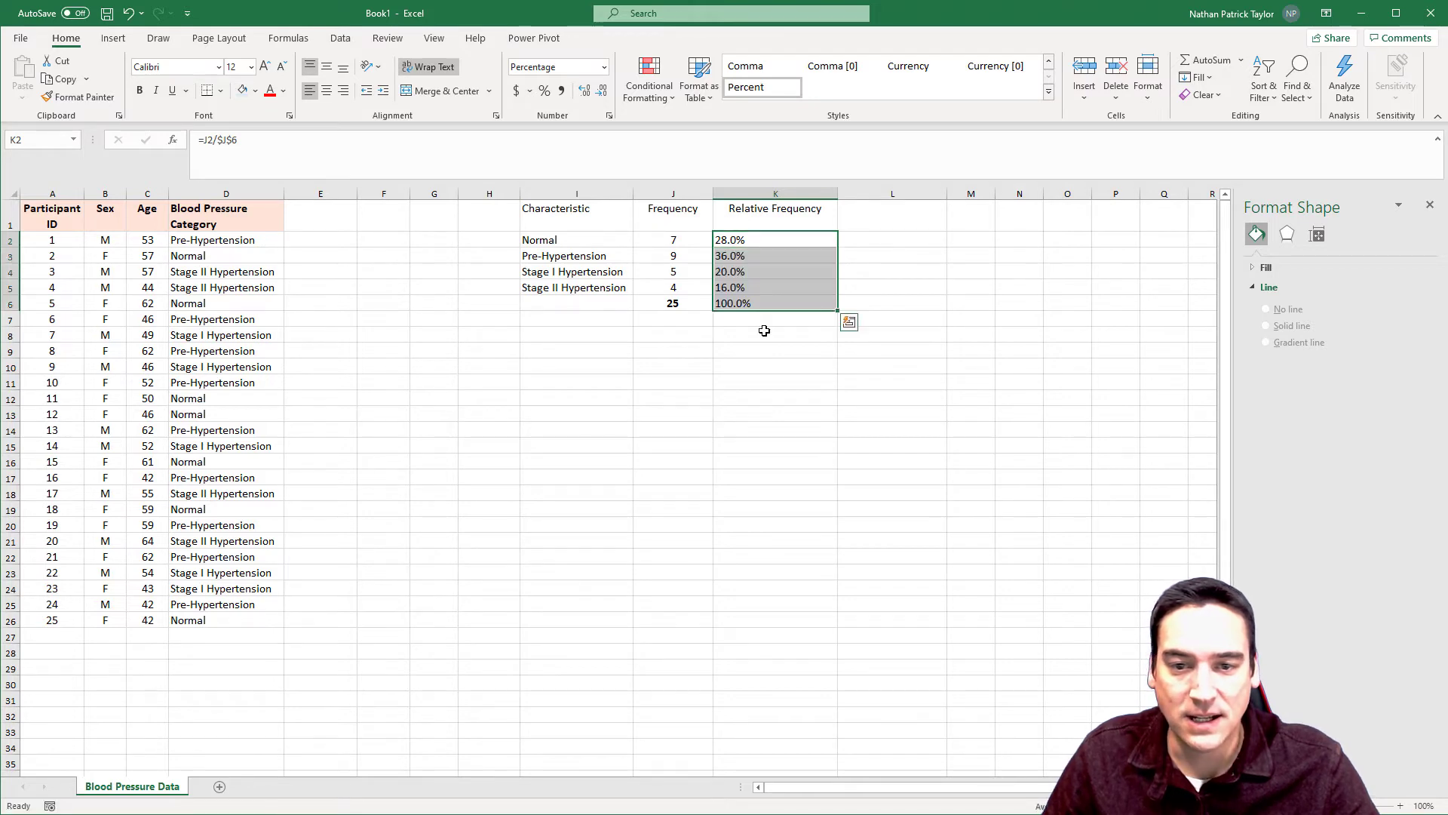
click(764, 329)
drag(741, 241, 747, 304)
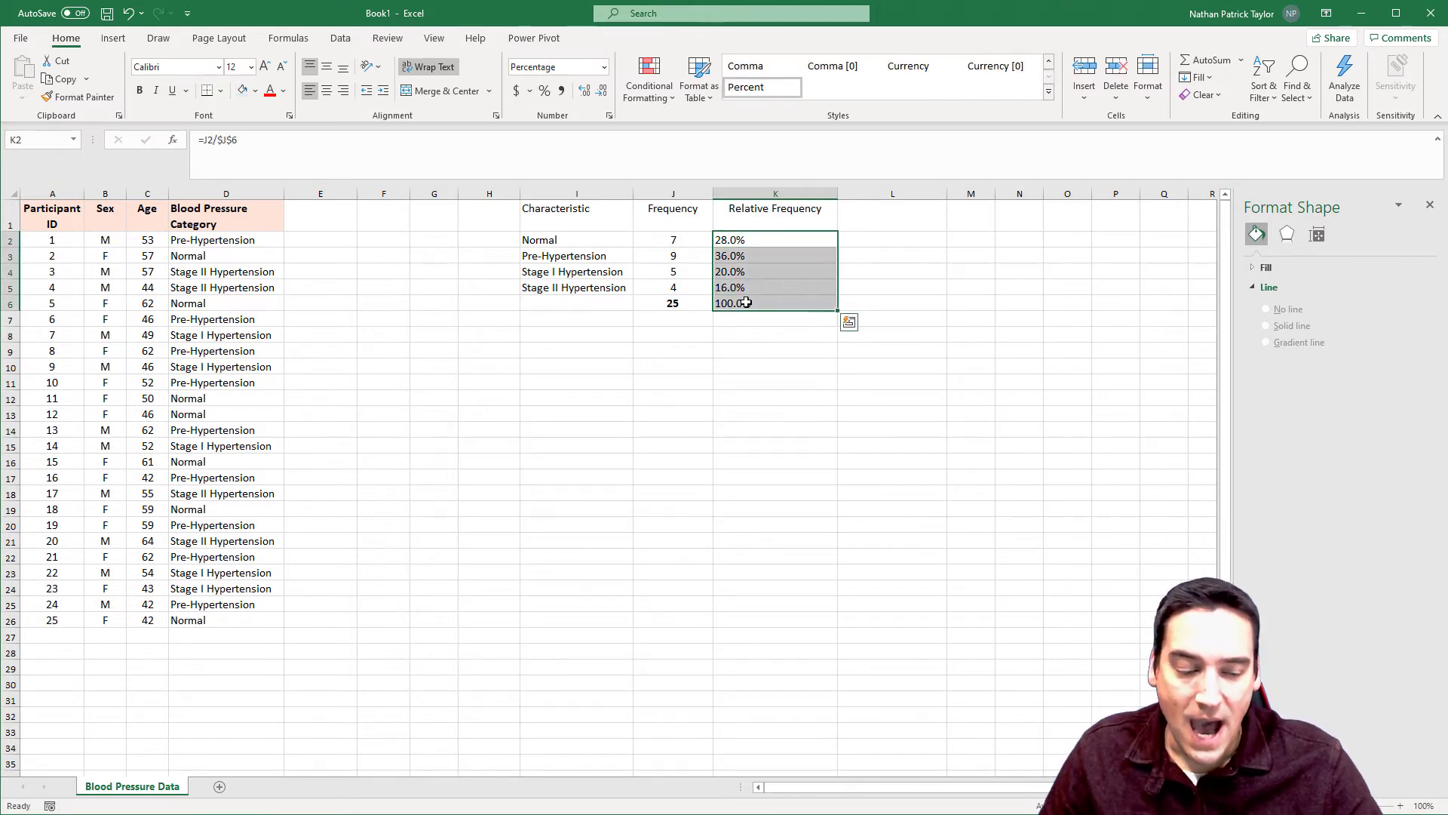
click(604, 68)
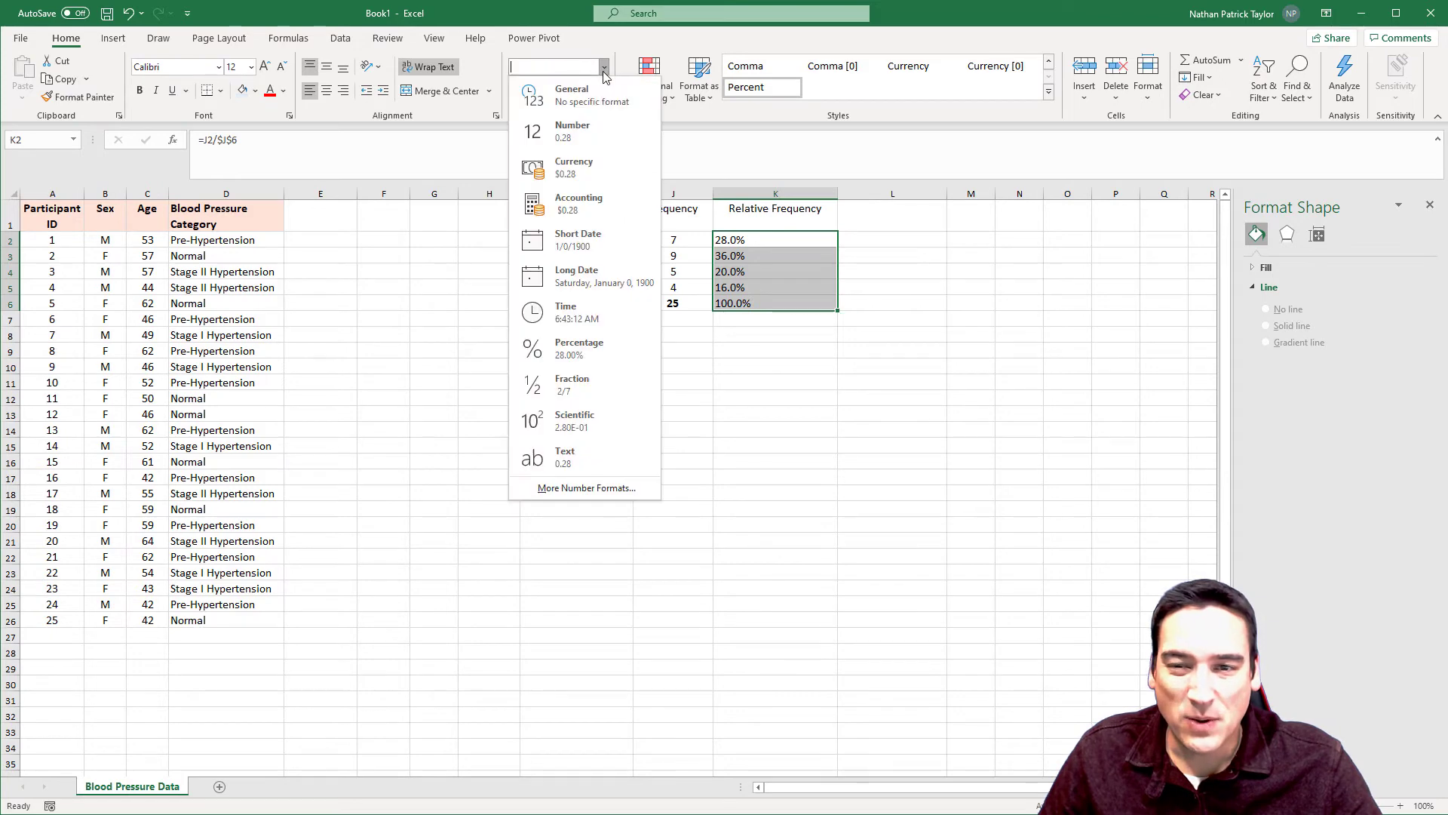
click(595, 131)
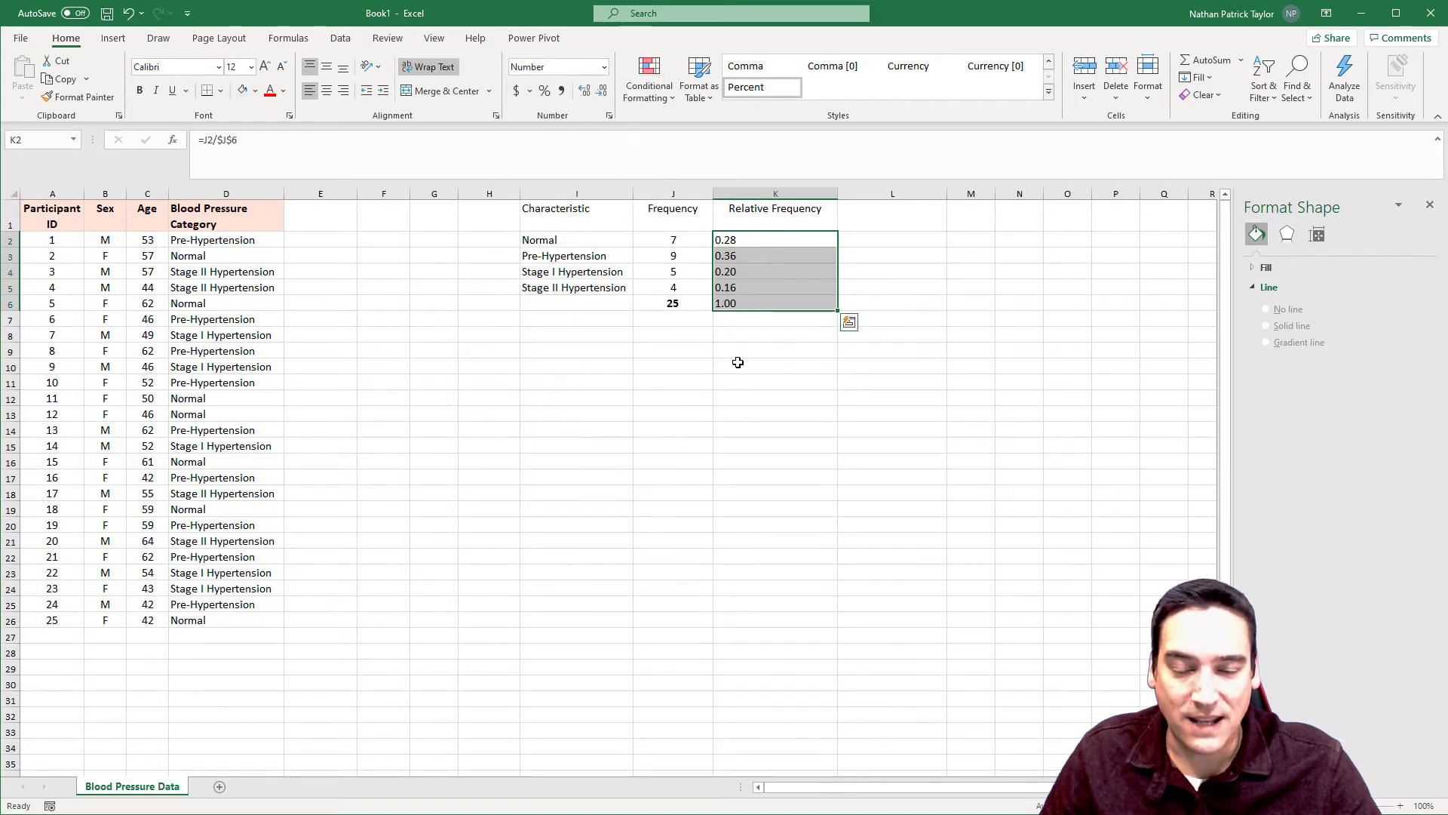
click(775, 382)
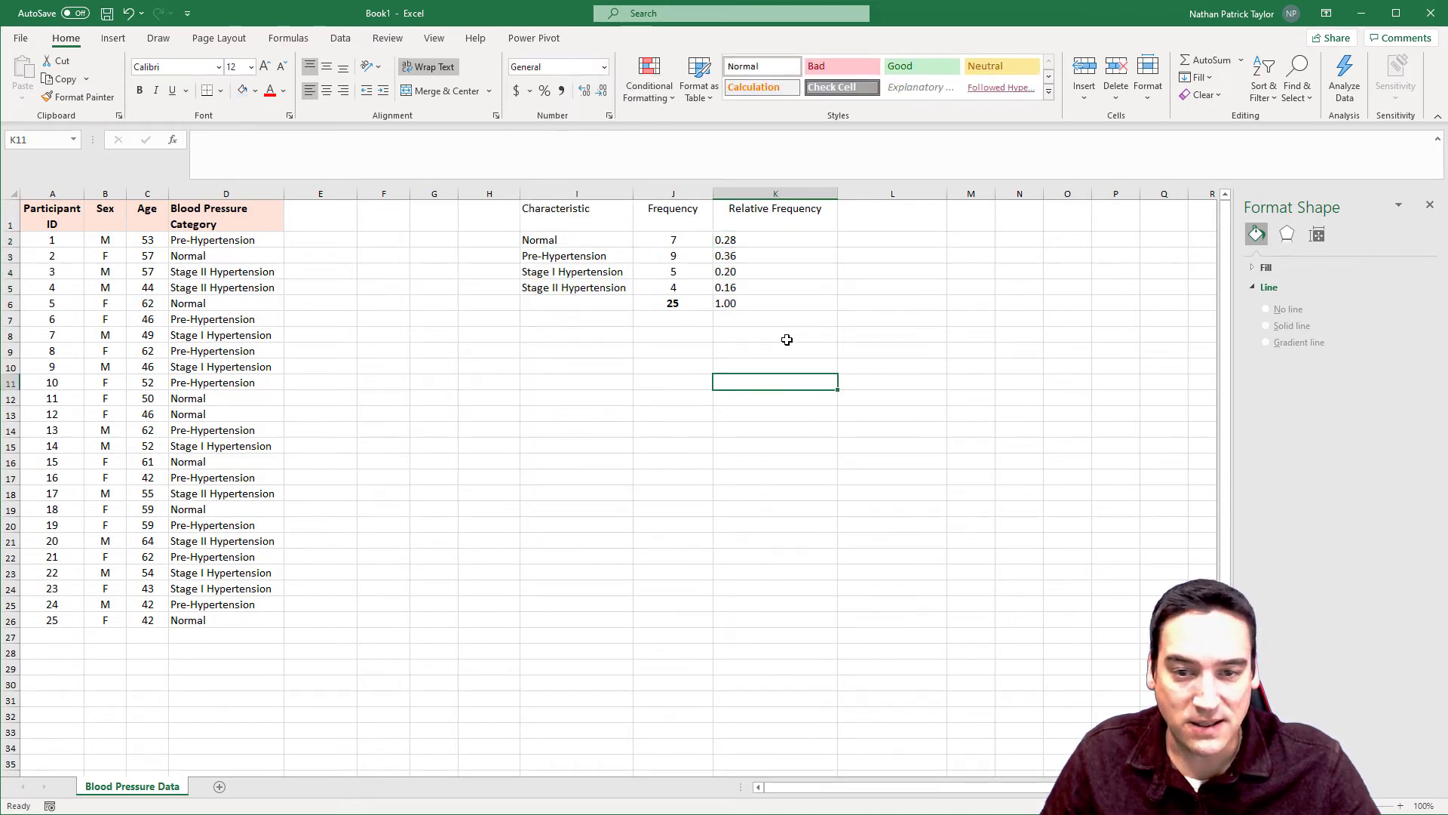
drag(763, 235, 771, 305)
click(545, 92)
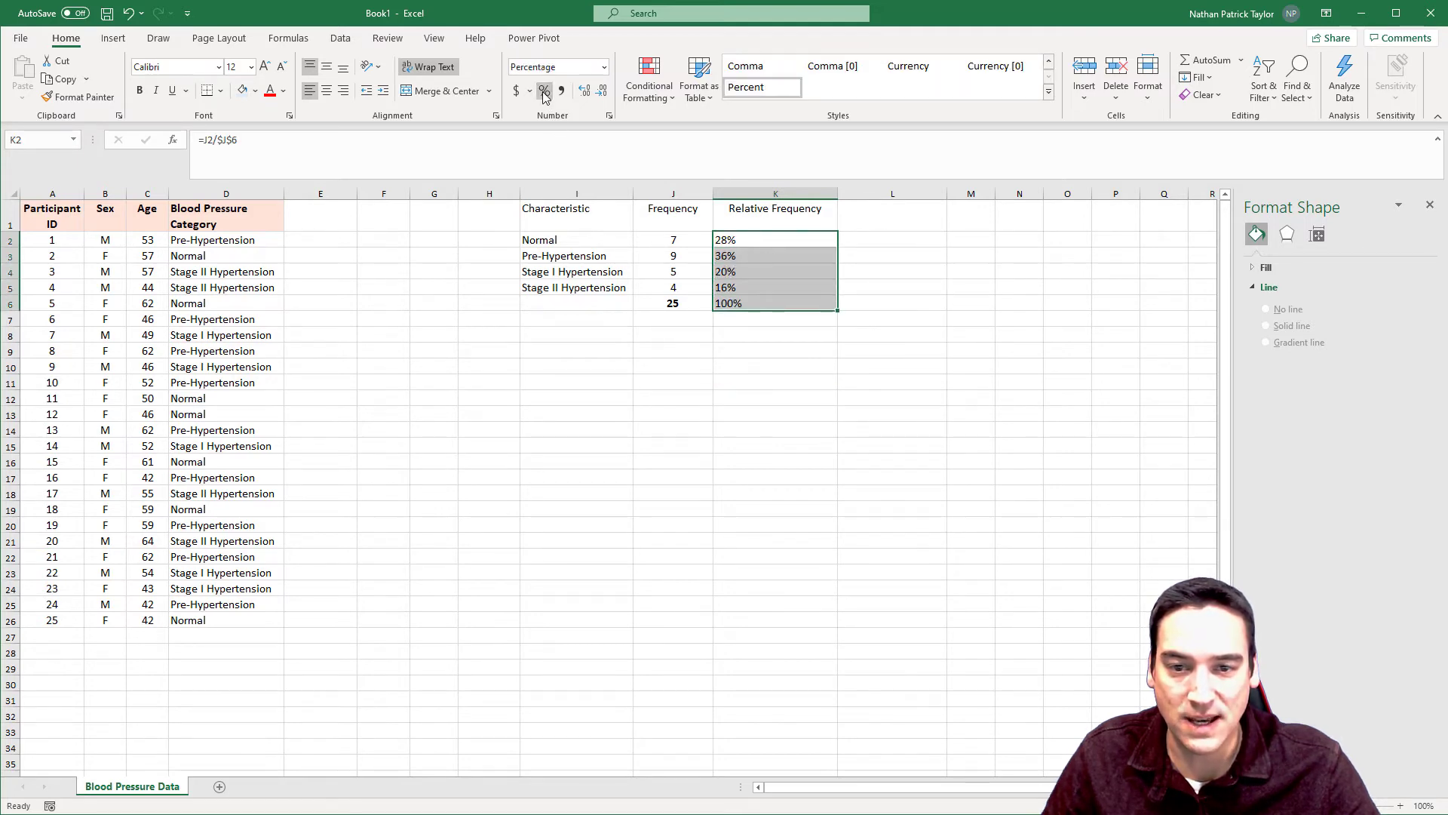
click(586, 92)
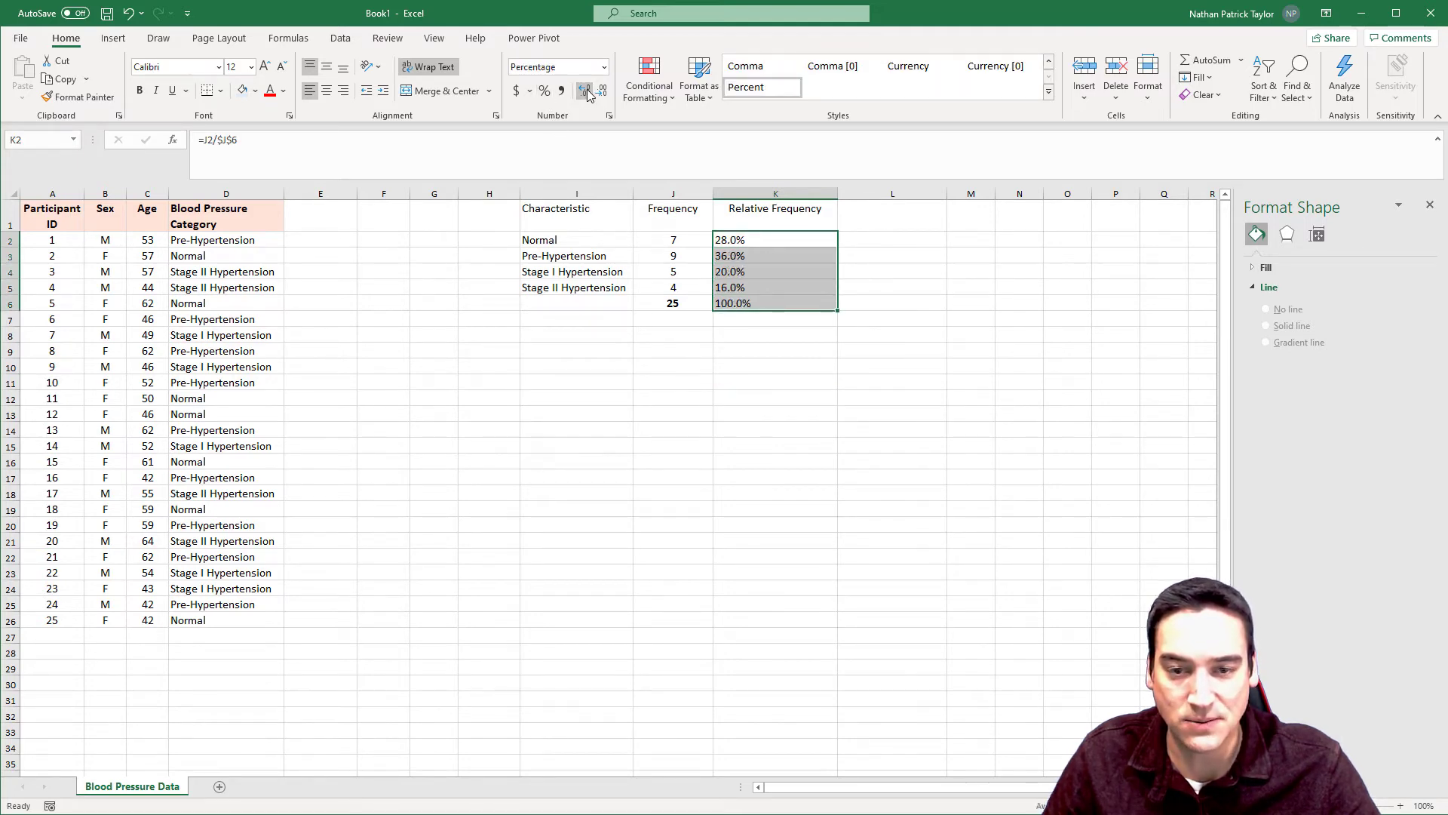
click(789, 352)
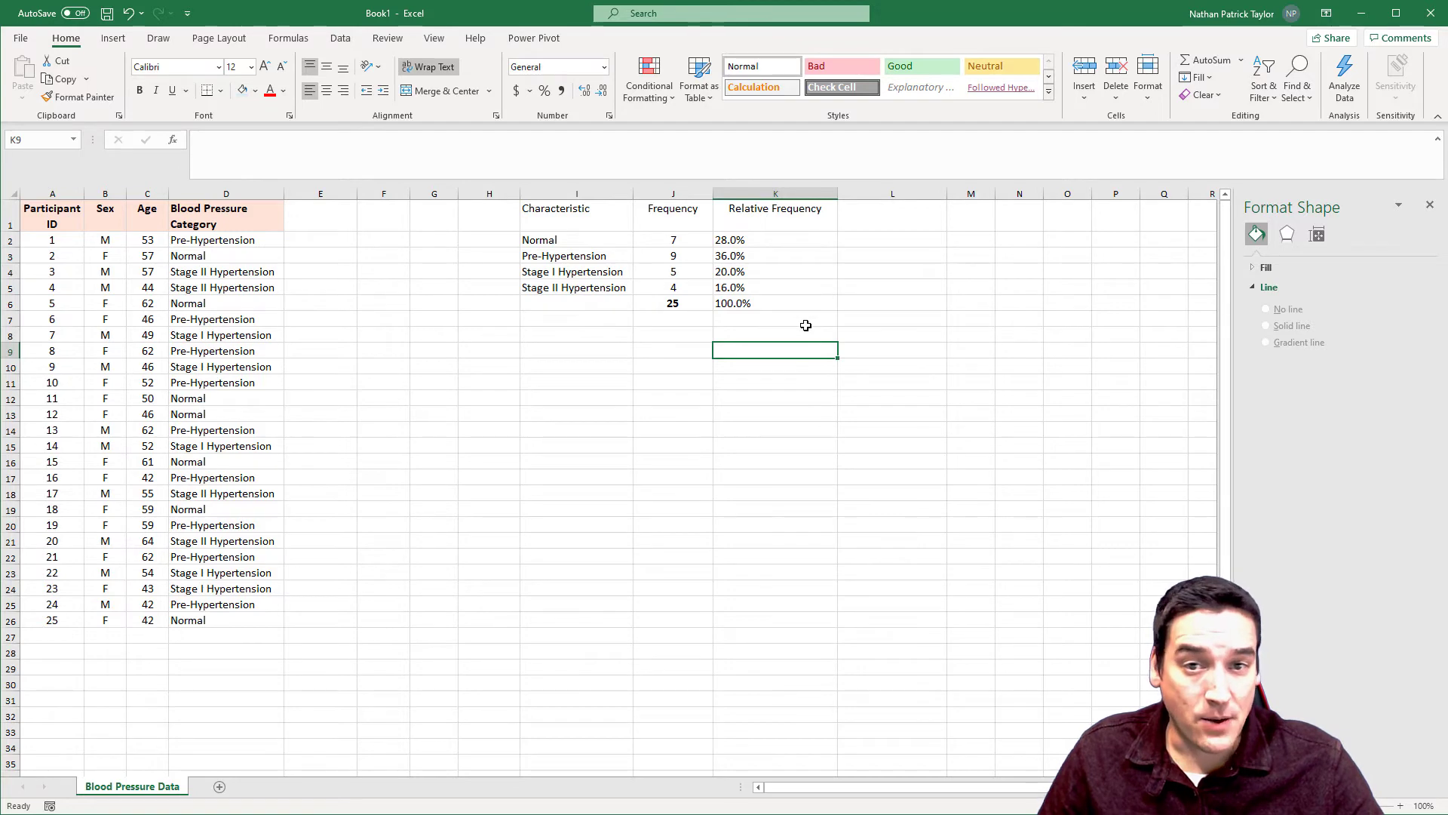
- Copy the Frequency heading into L1 for the new column
click(863, 211)
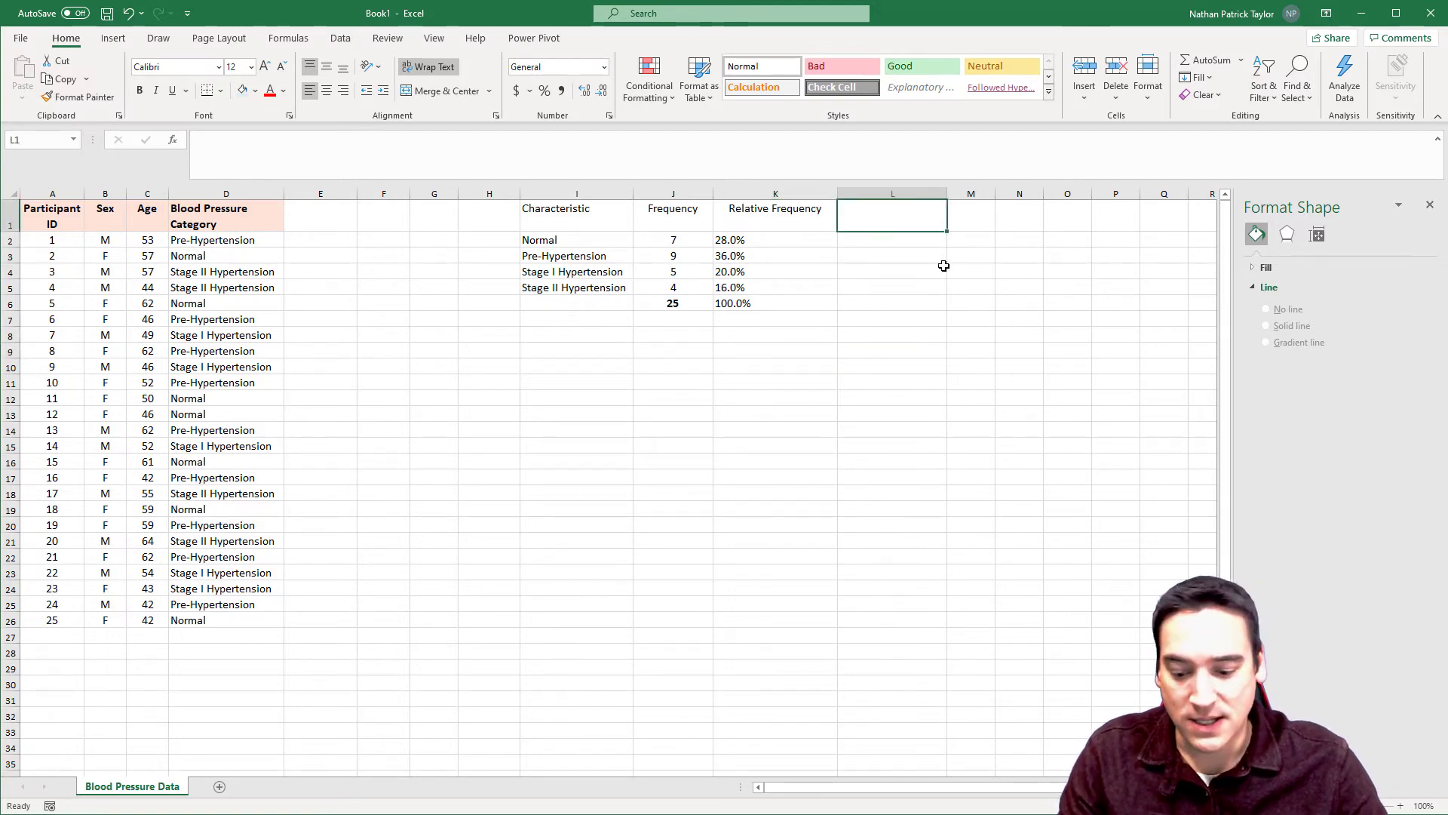
text(Cu)
key(BackSpace)
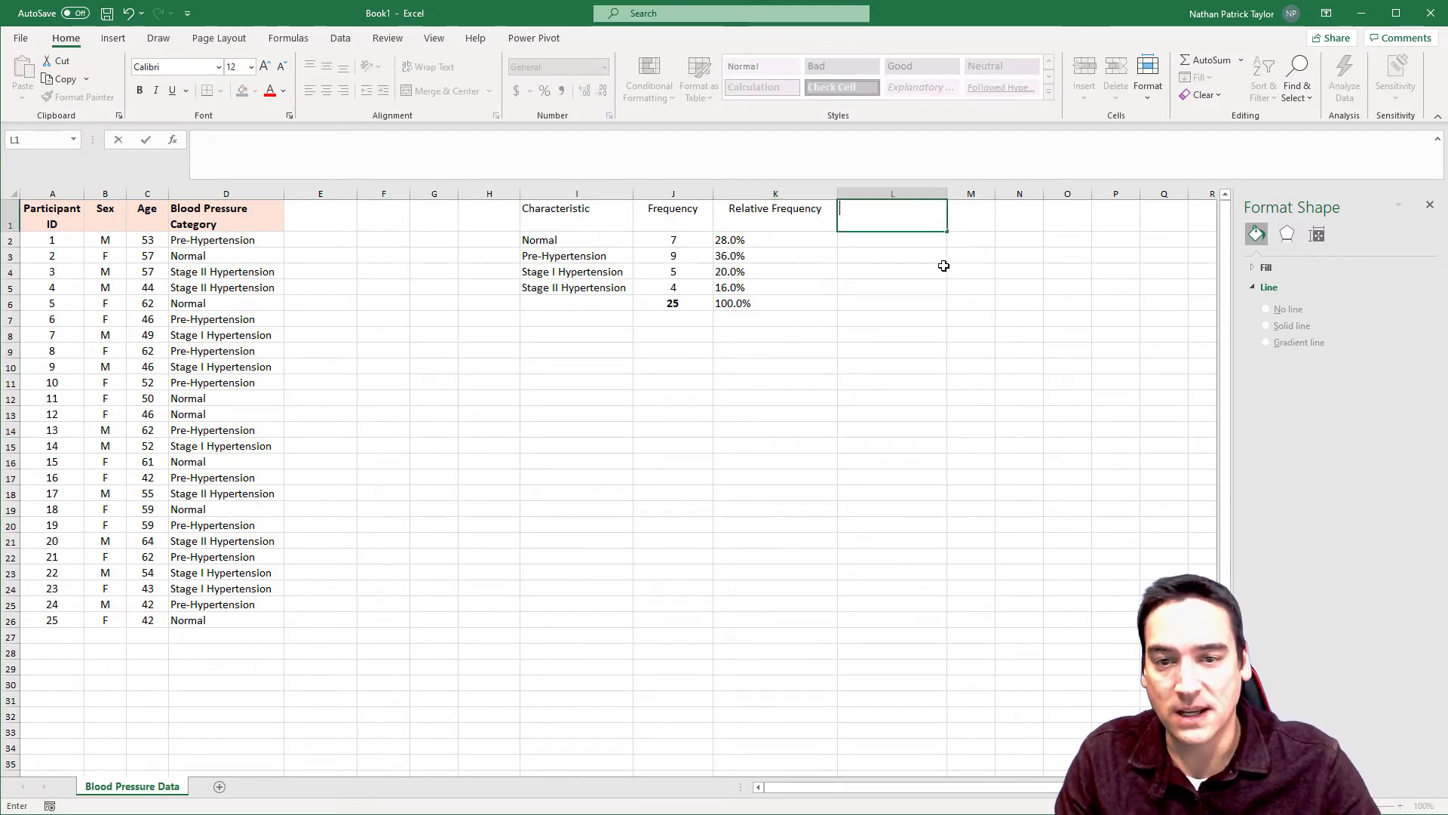
key(ctrl+c)
key(Right)
key(Right)
key(ctrl+v)
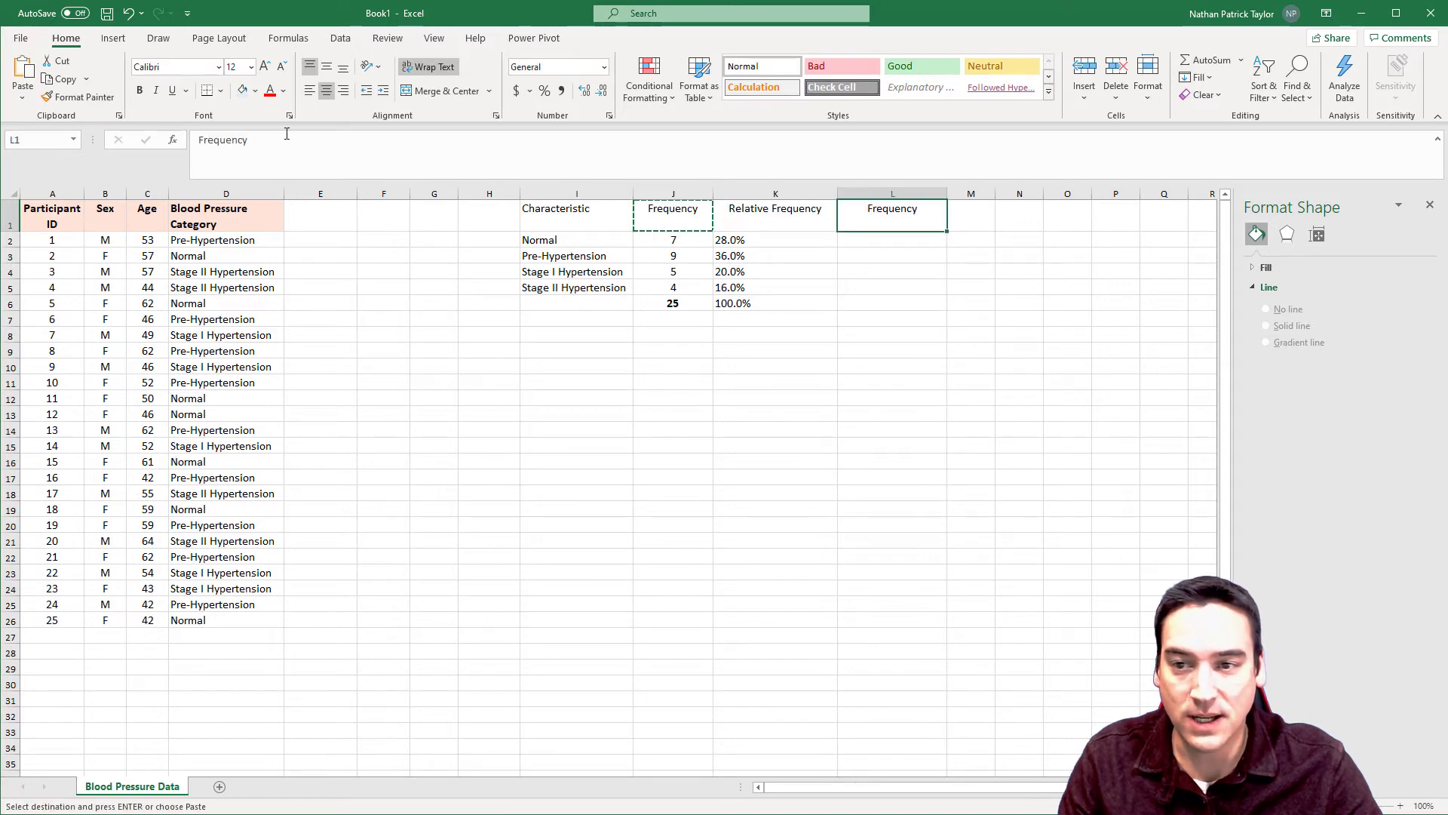
- Rename L1 to 'Cumulative Frequency' and narrow columns K and L so both headings wrap
click(204, 143)
text(Cumul)
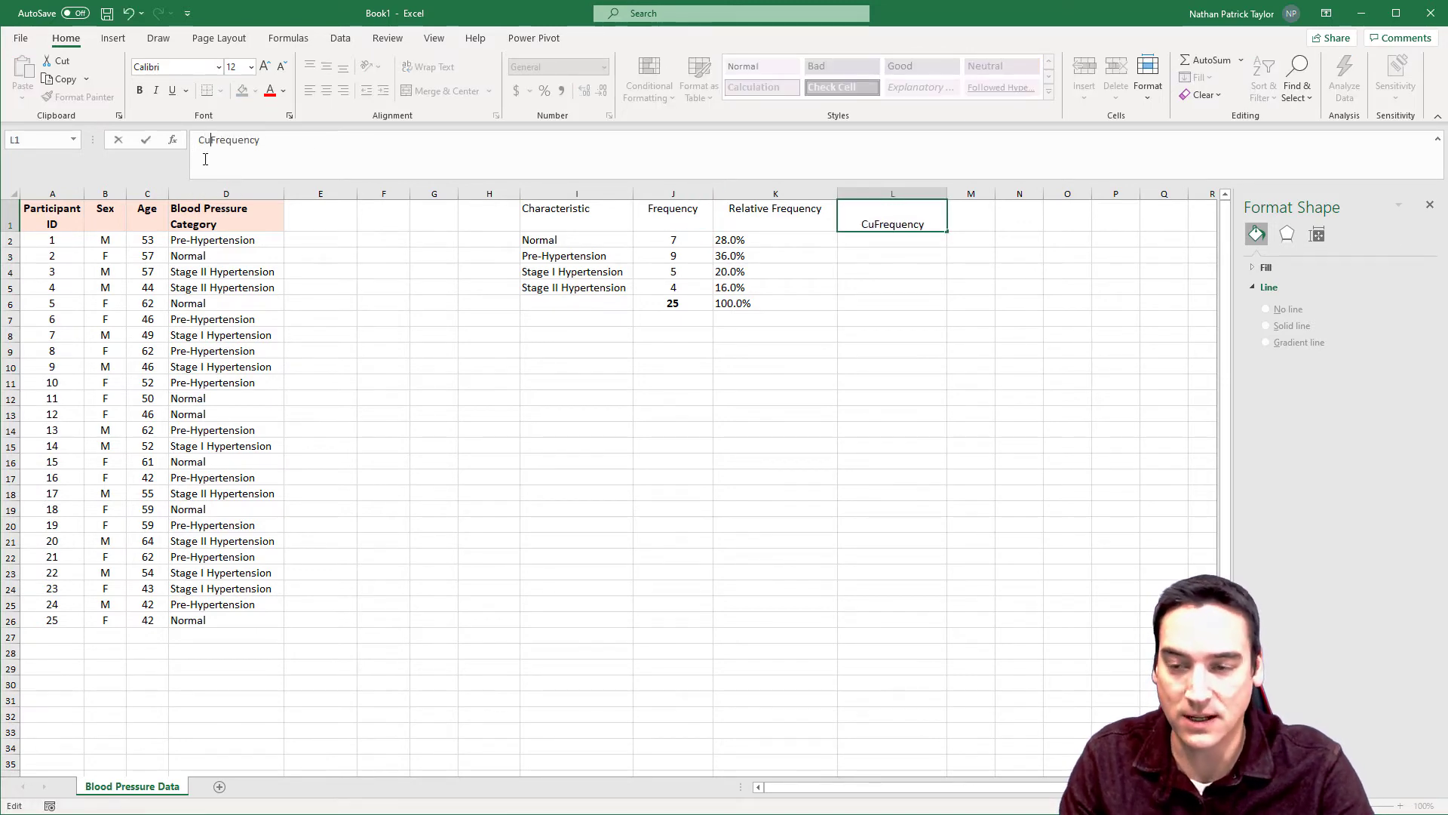
text(ative)
key(Return)
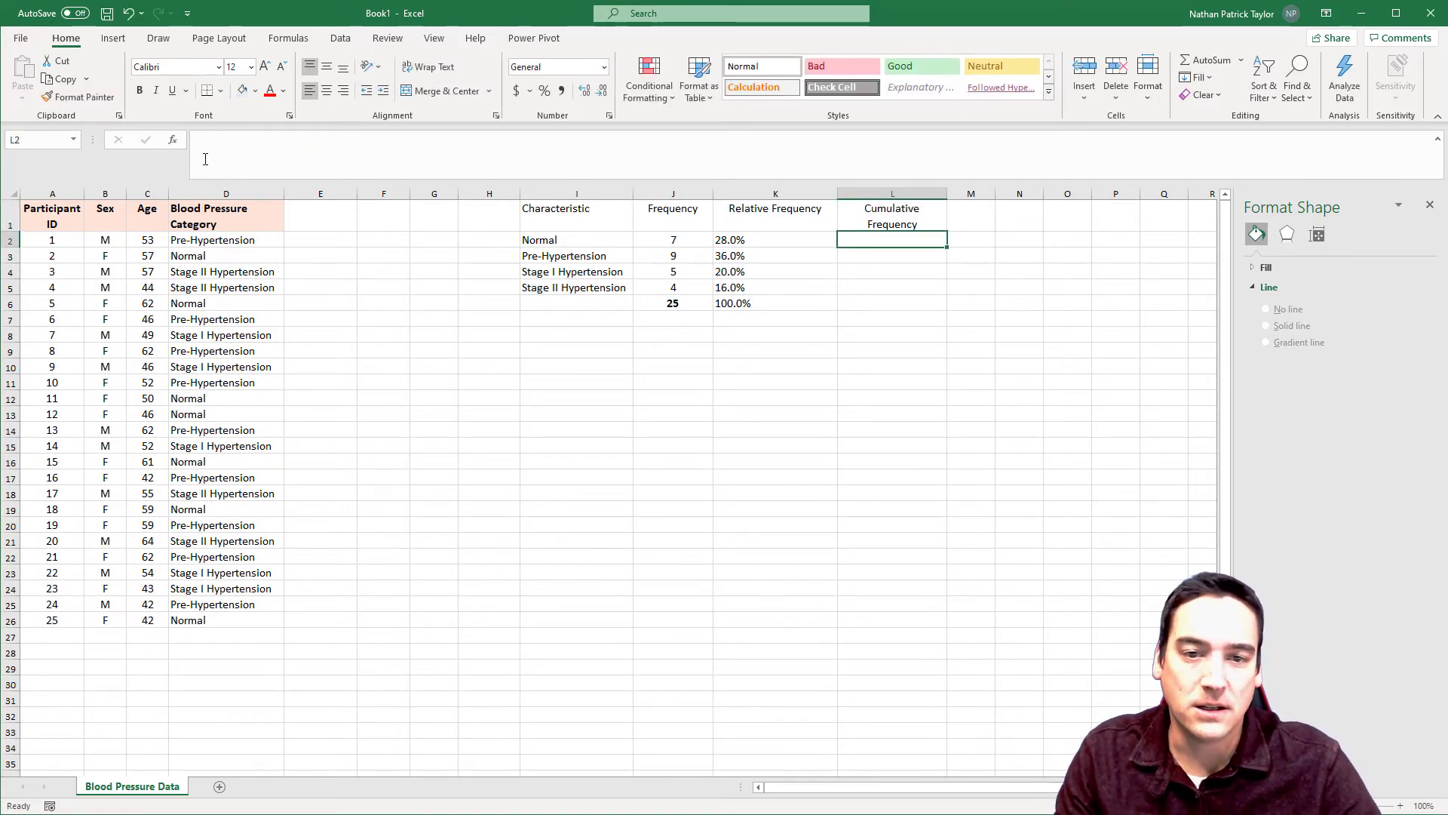
drag(839, 198, 788, 195)
drag(898, 194, 865, 194)
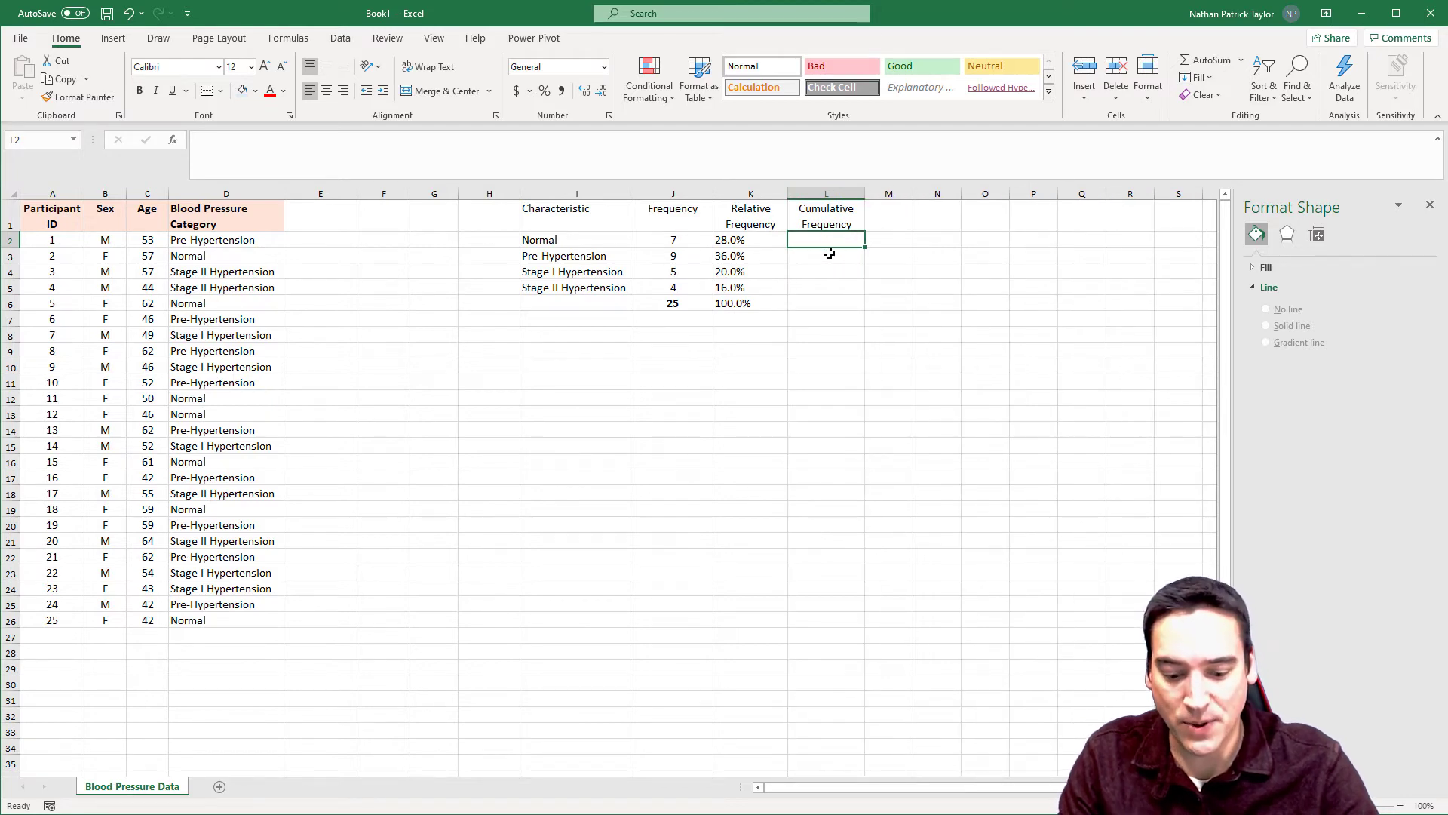
- Build running totals in L2:L5 with =J2 and =L2+J3 filled down, giving 7, 16, 21, 25
text(=)
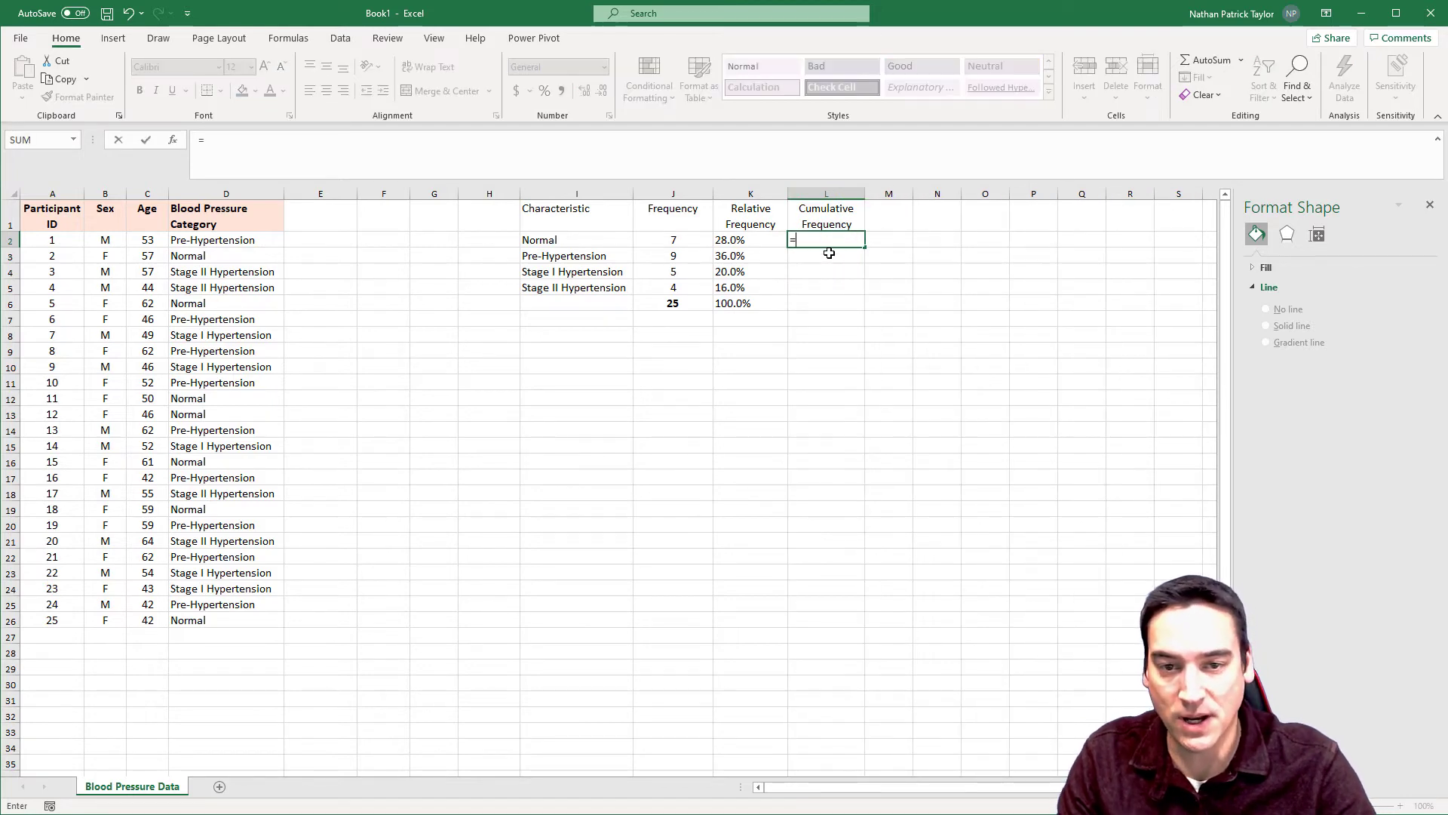
click(675, 243)
key(Return)
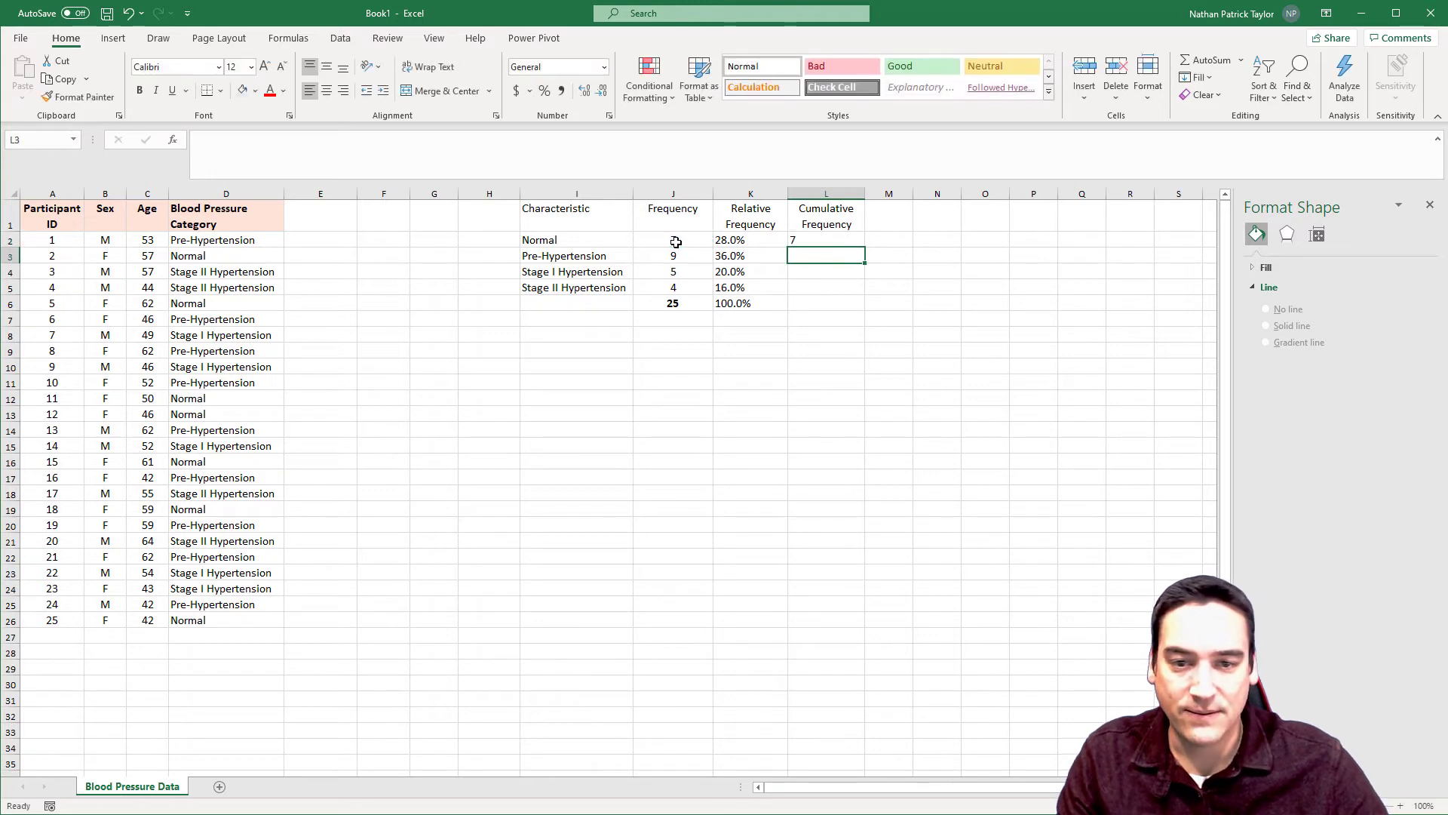
text(=)
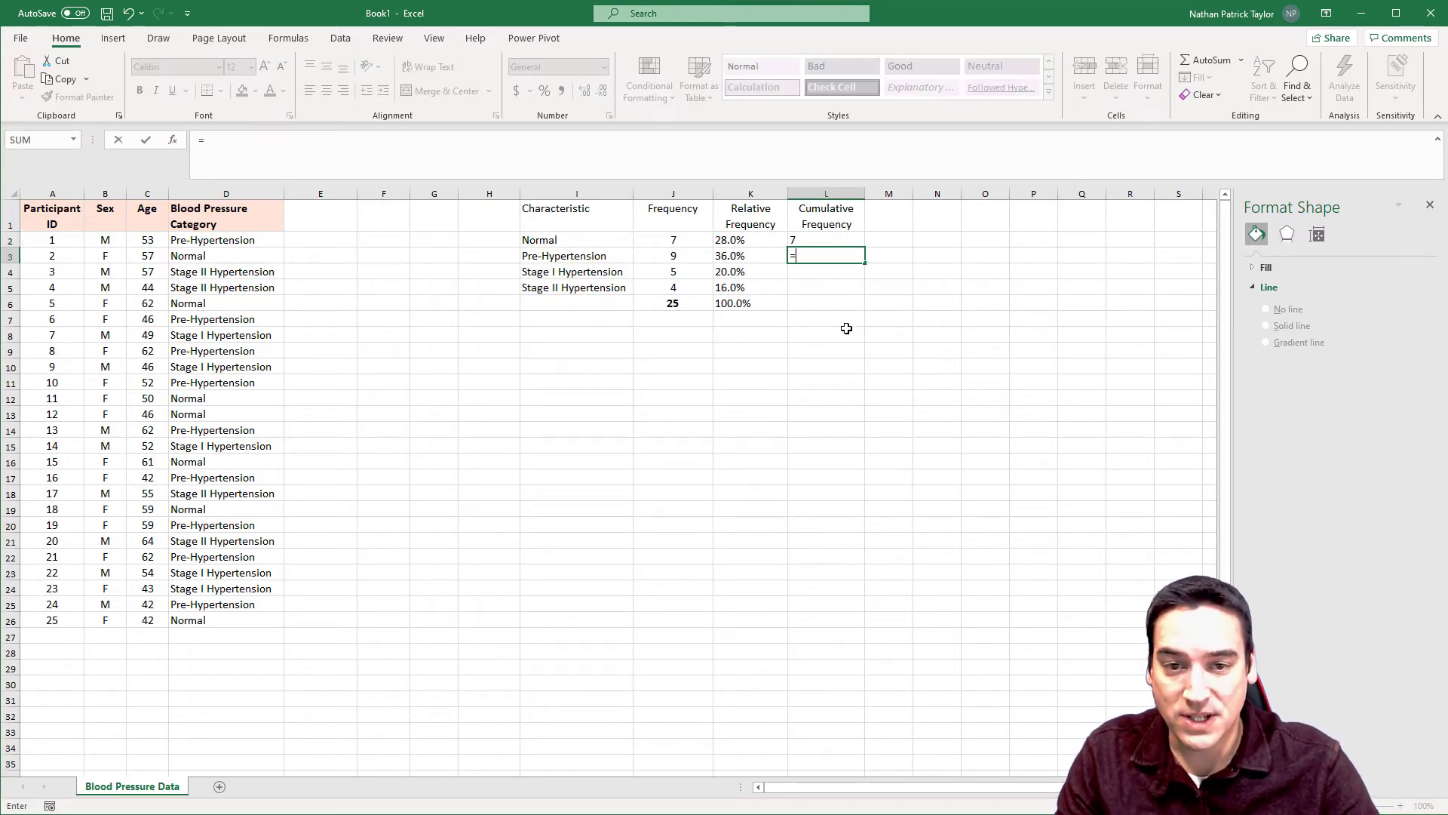
click(817, 240)
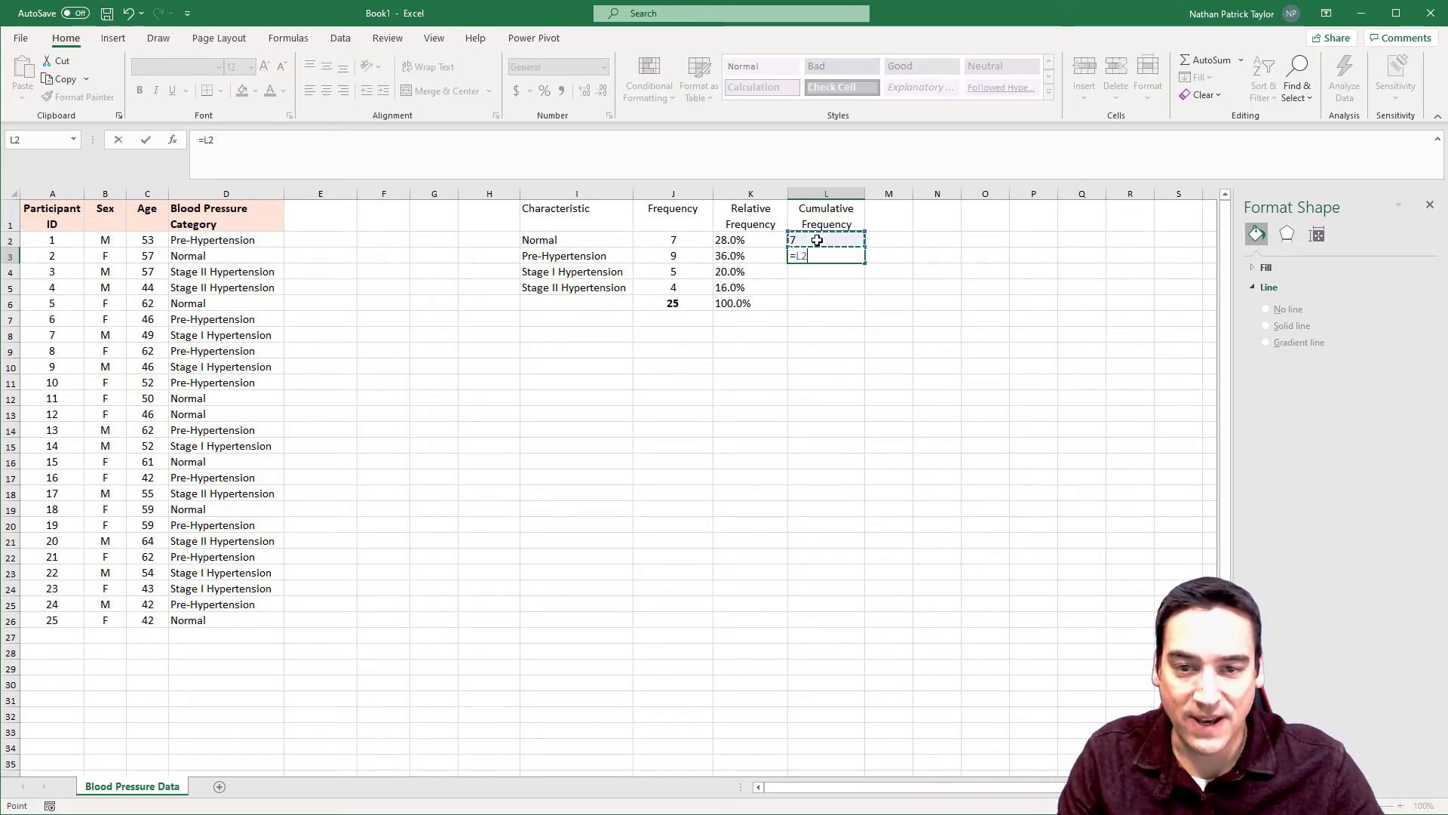
text(+)
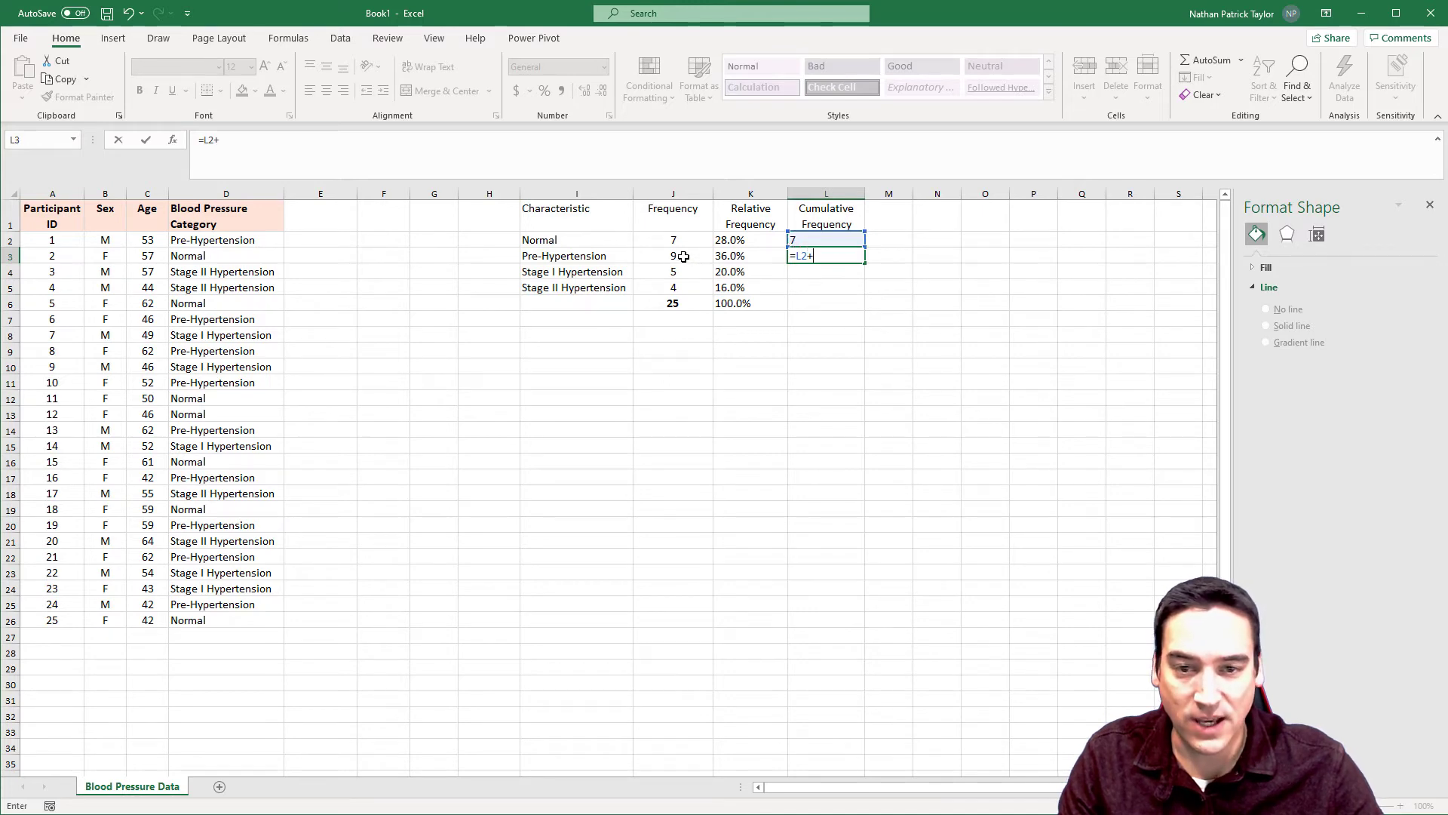
click(684, 257)
key(Return)
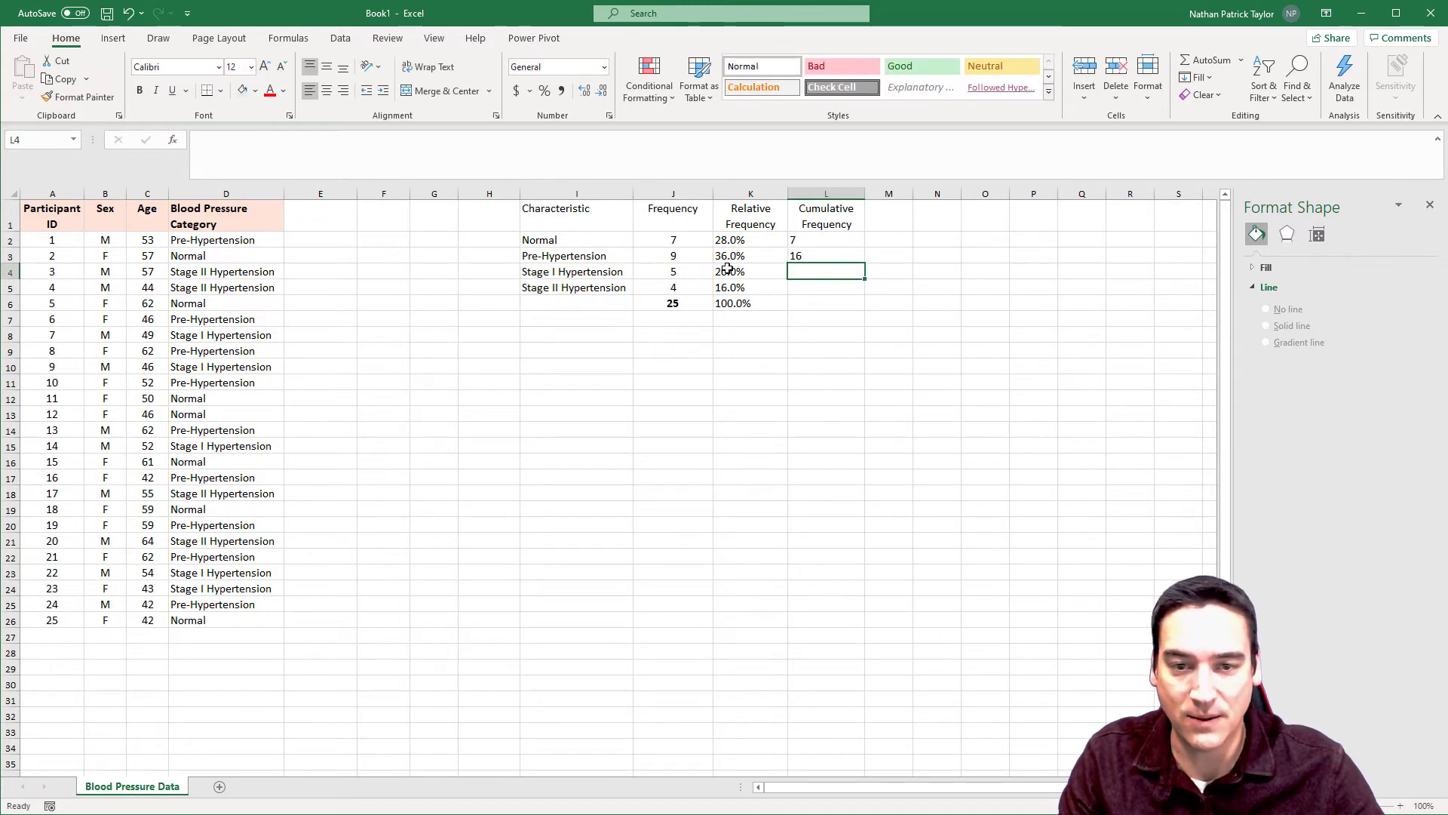
click(801, 255)
drag(865, 263, 866, 297)
click(818, 291)
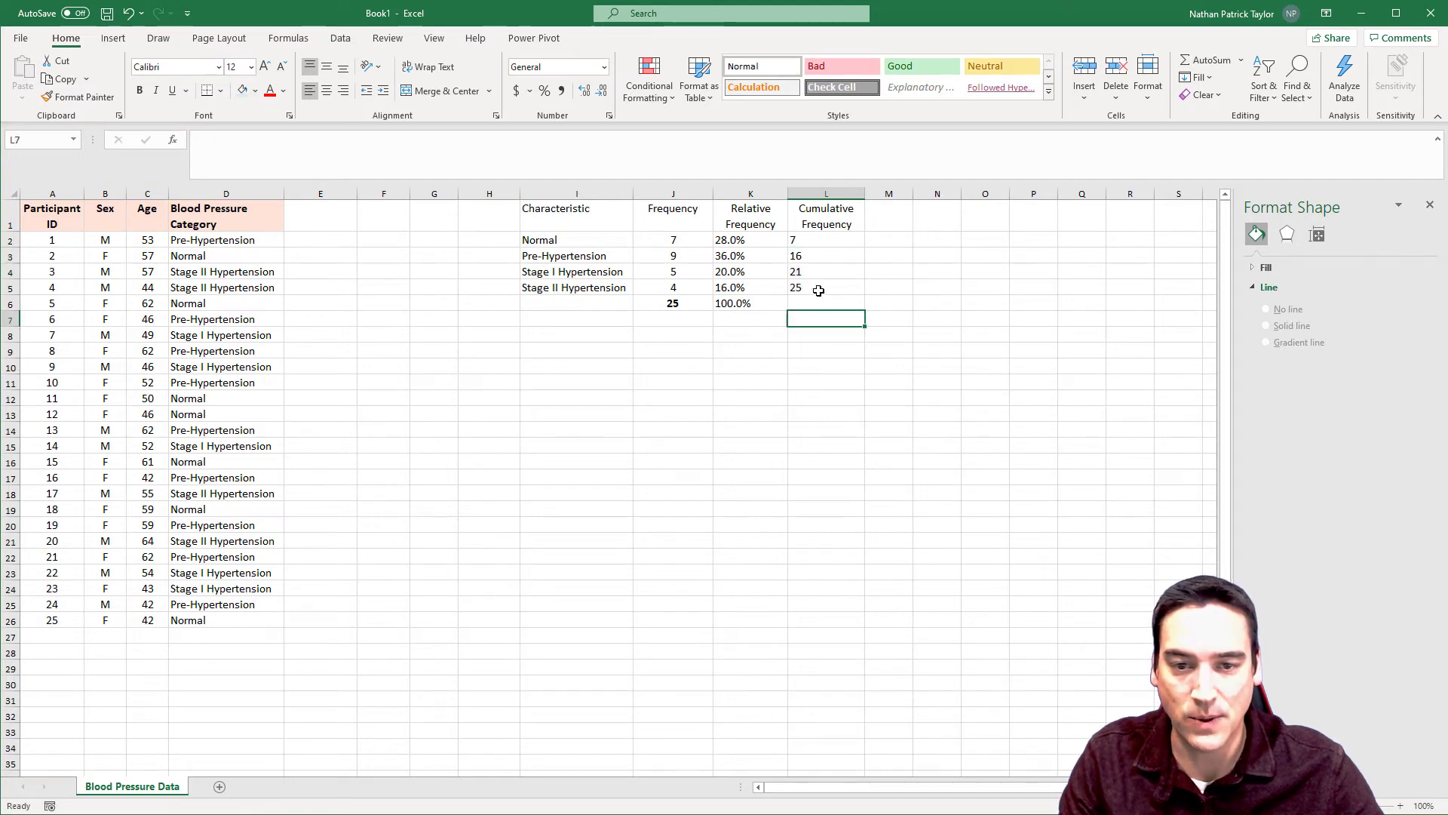
click(687, 303)
click(827, 341)
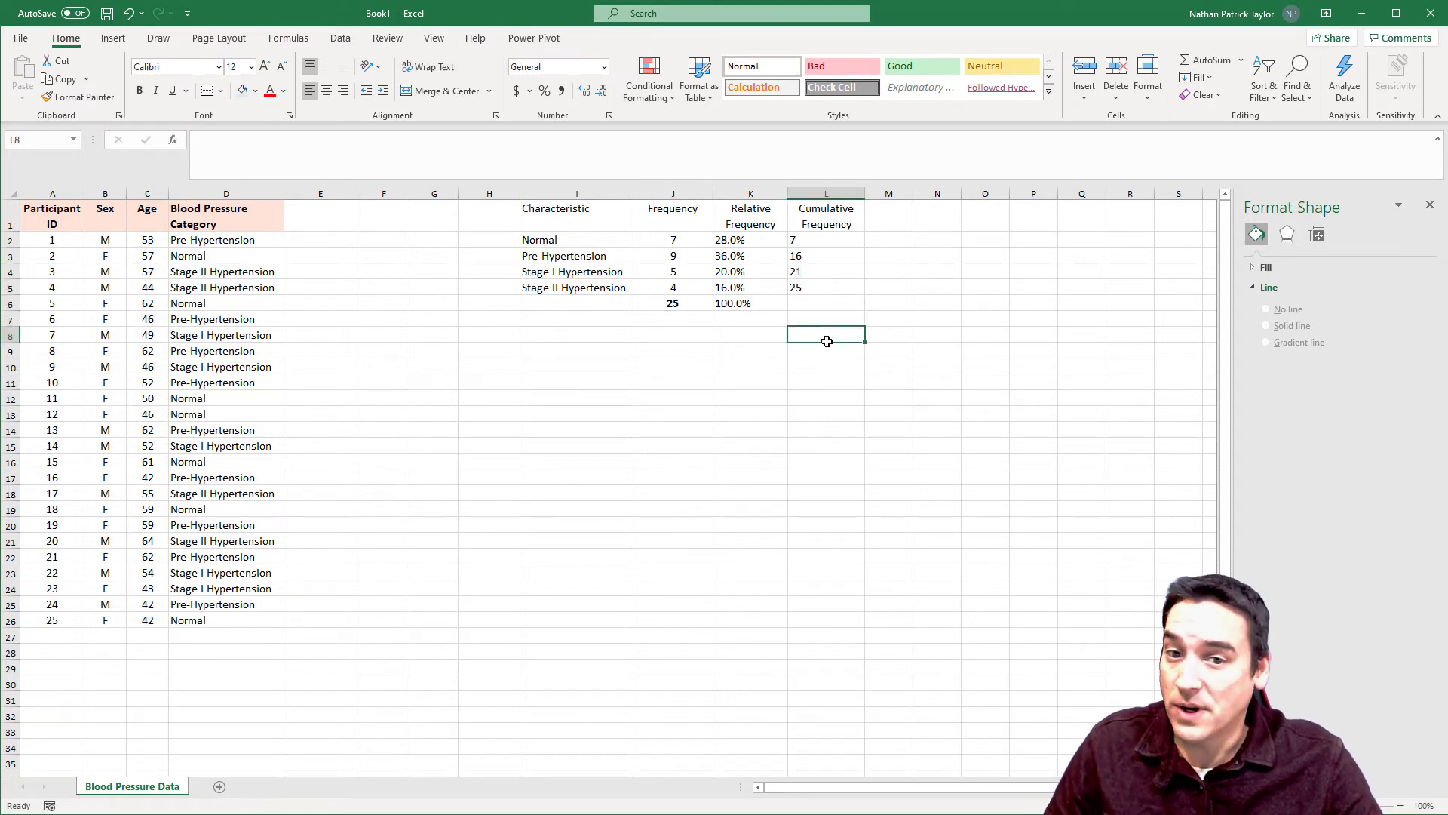
- Center-align the contents of the Cumulative Frequency column L
click(827, 194)
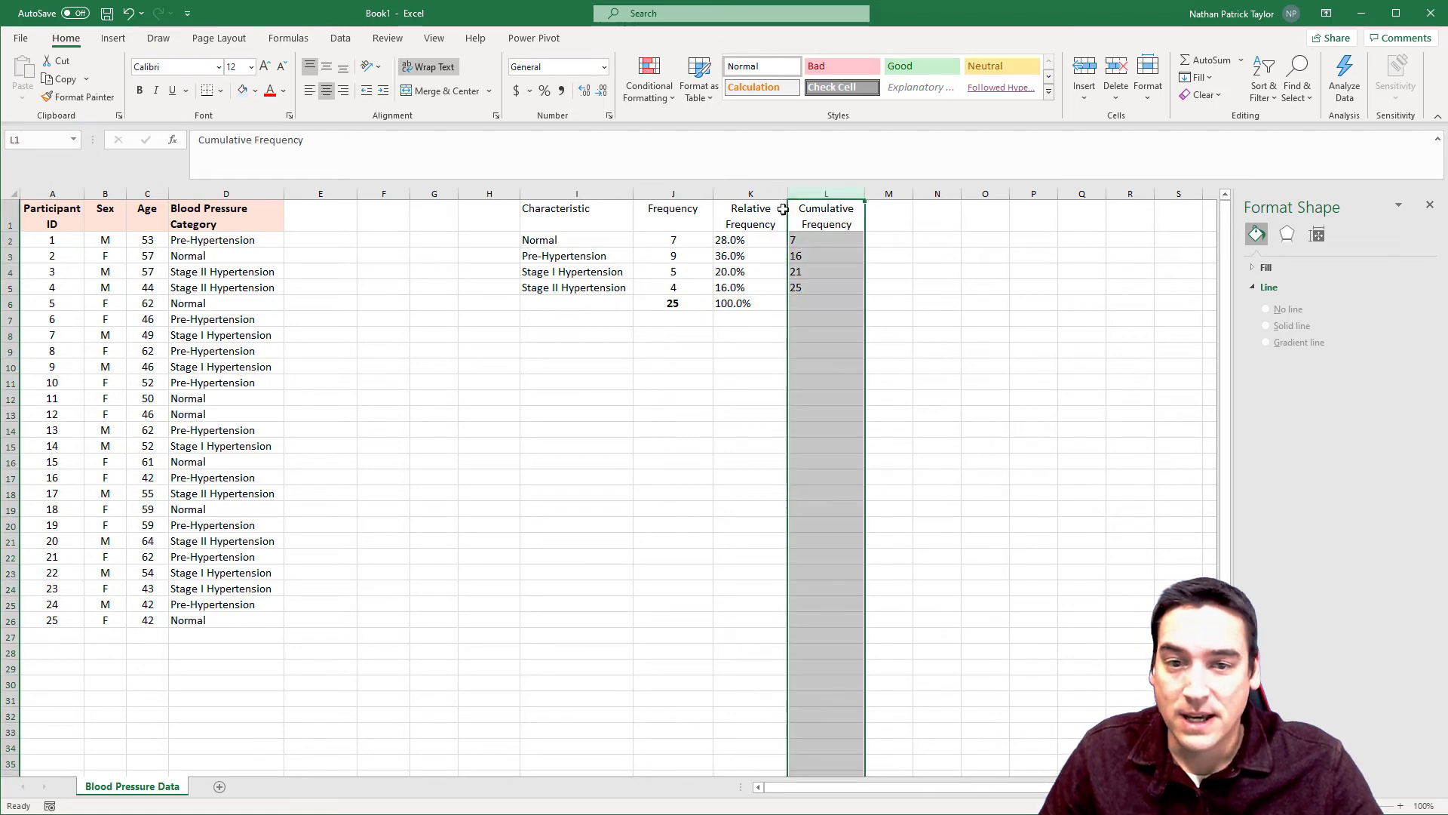
click(326, 96)
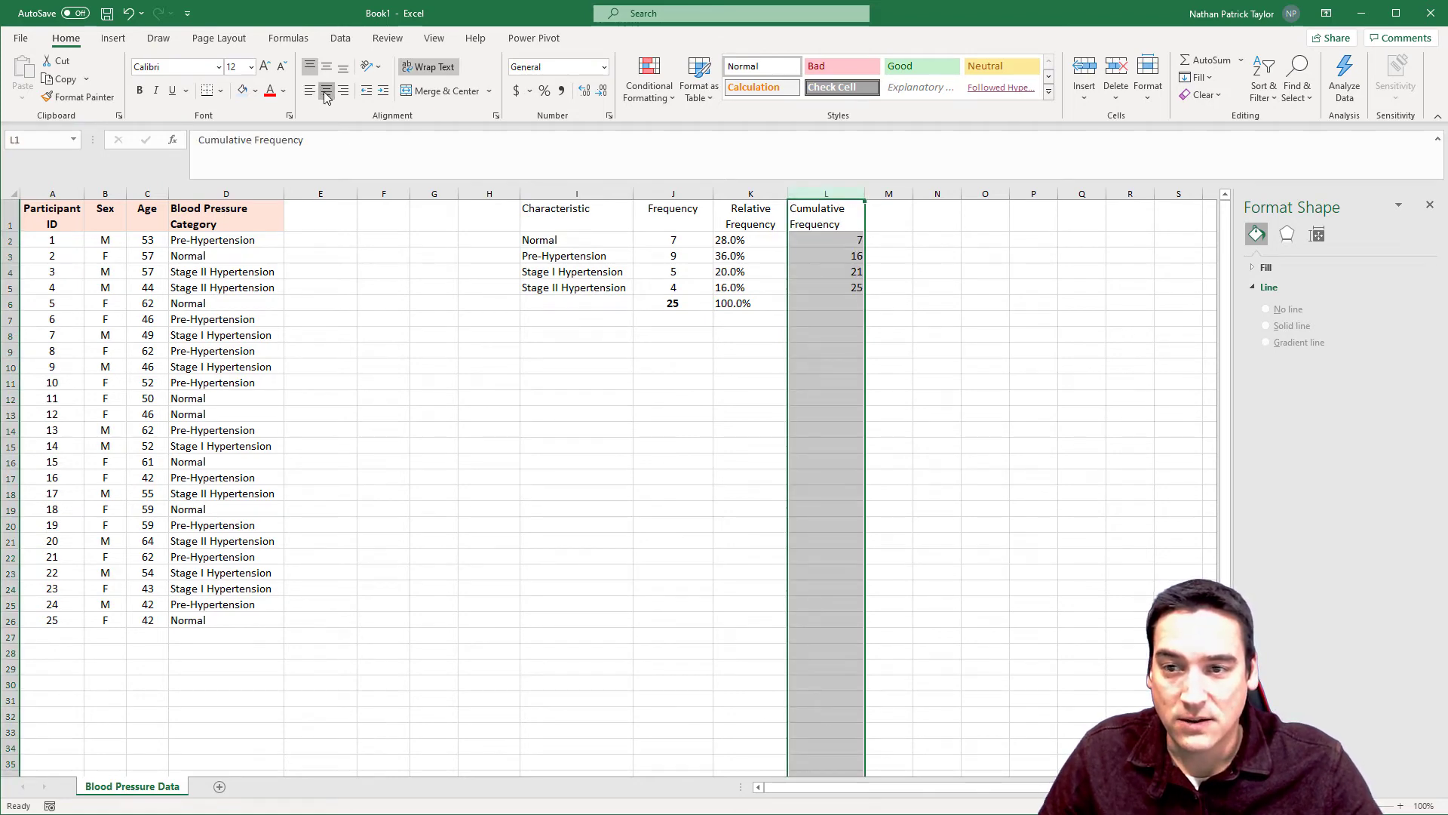
click(326, 96)
click(673, 347)
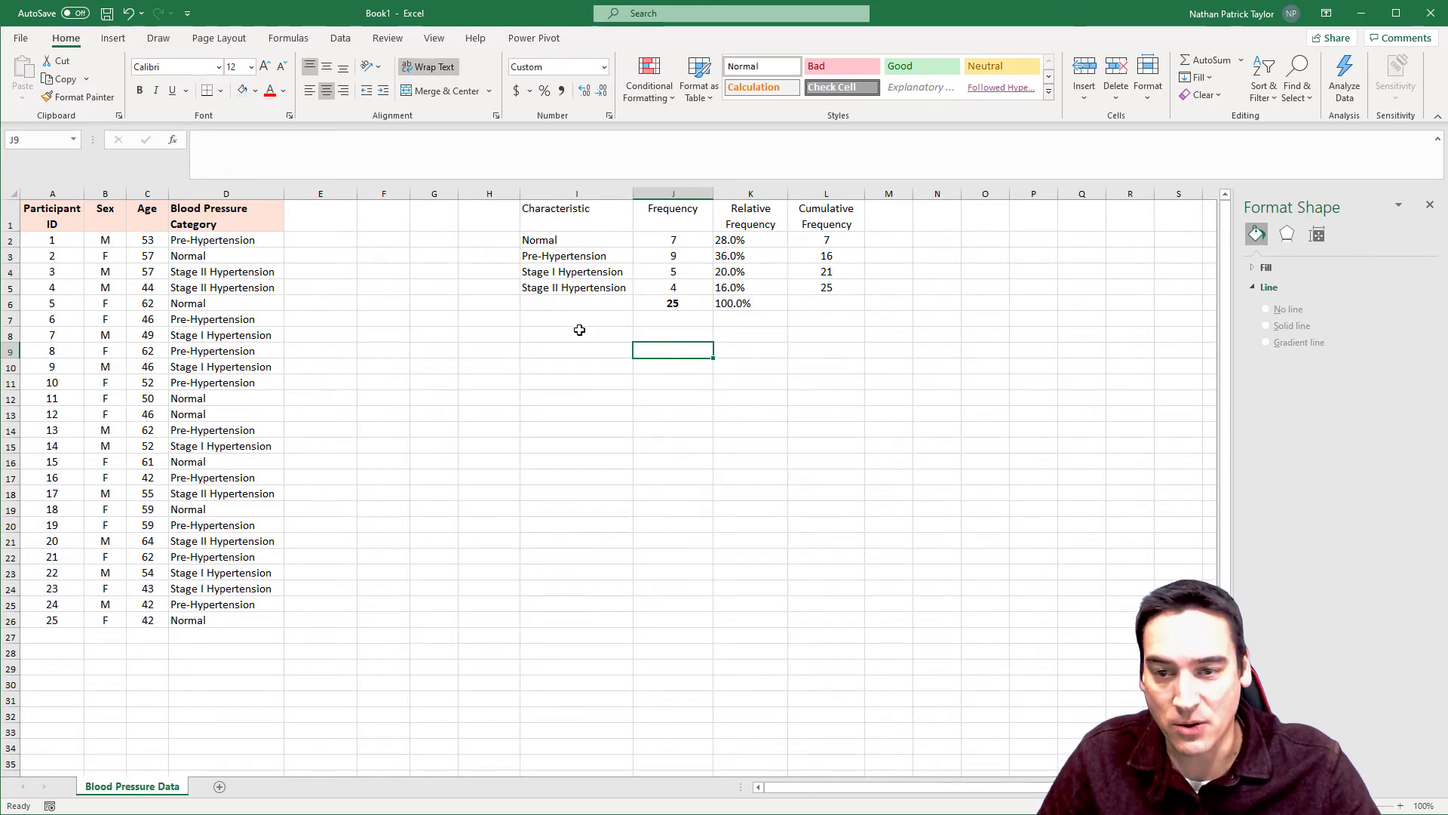
click(533, 332)
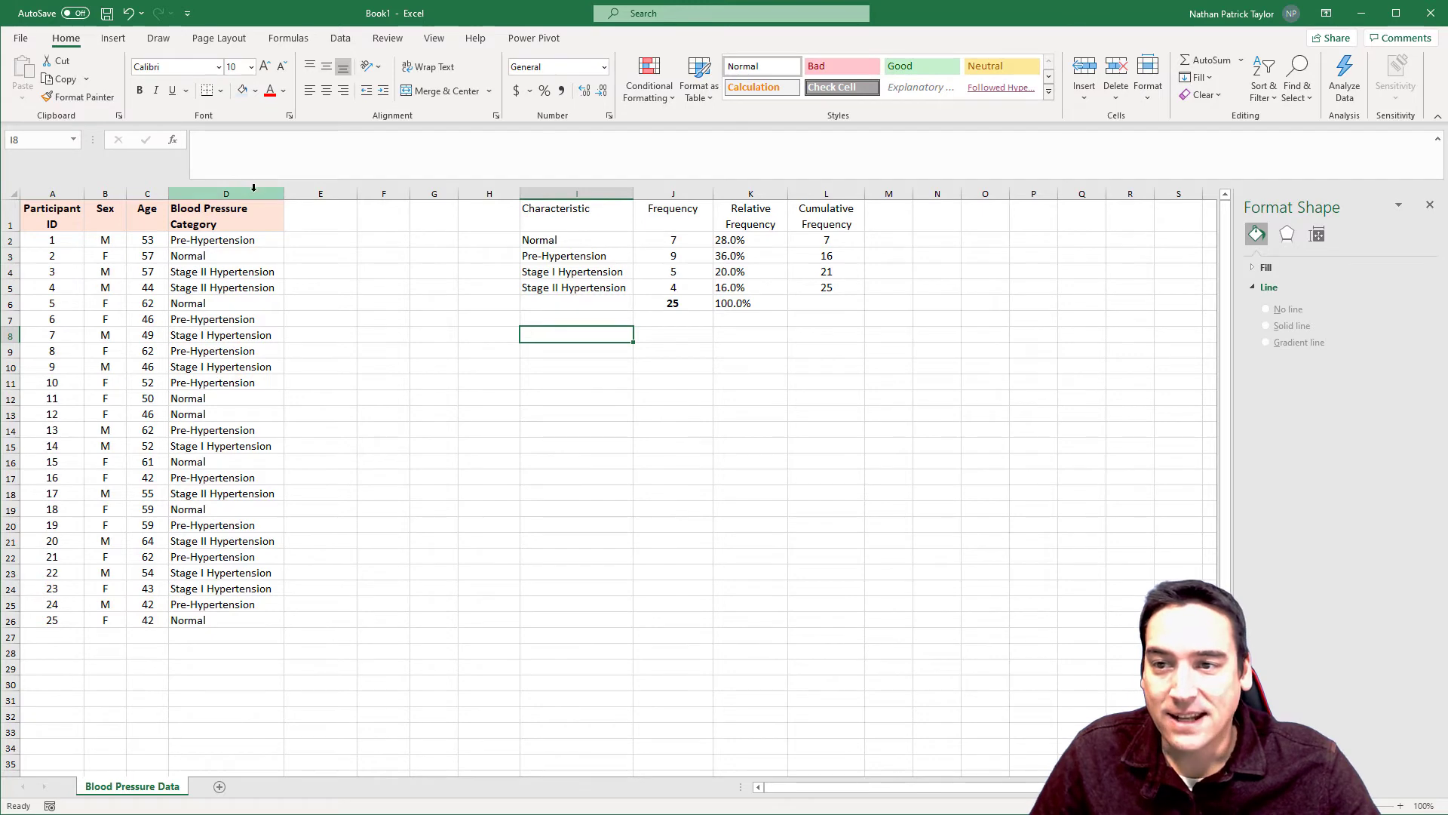
click(111, 43)
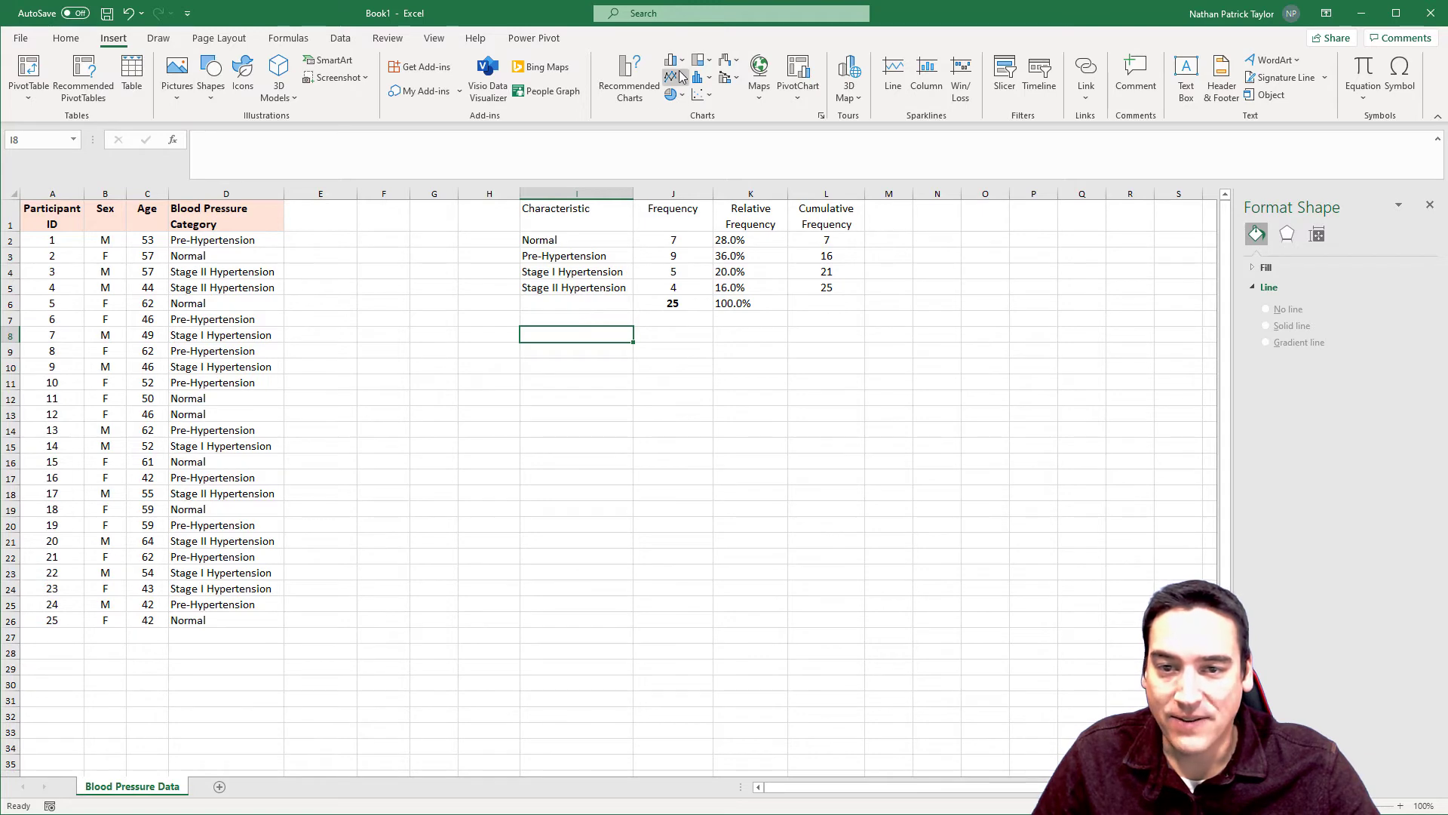
click(703, 80)
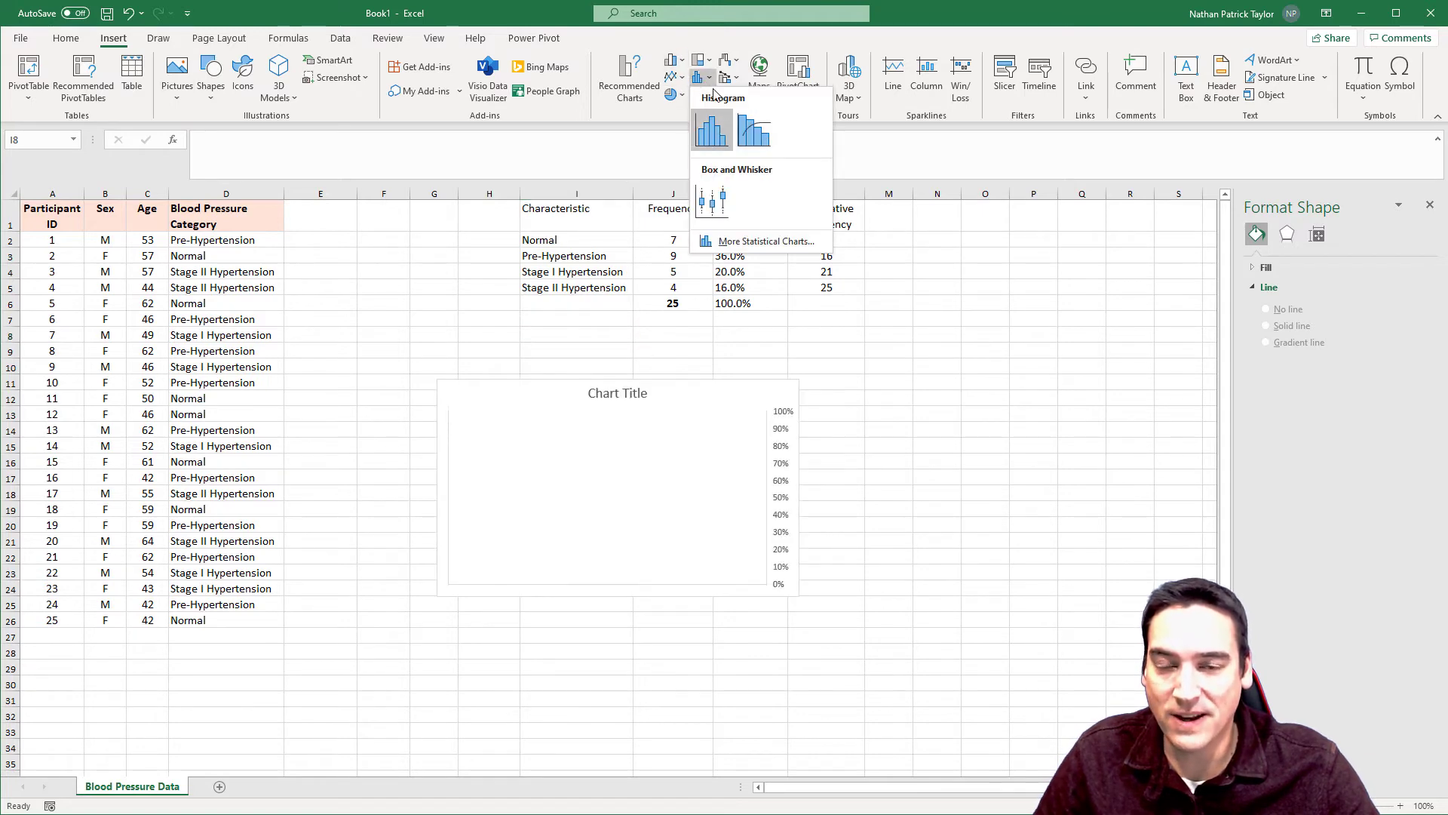
click(672, 62)
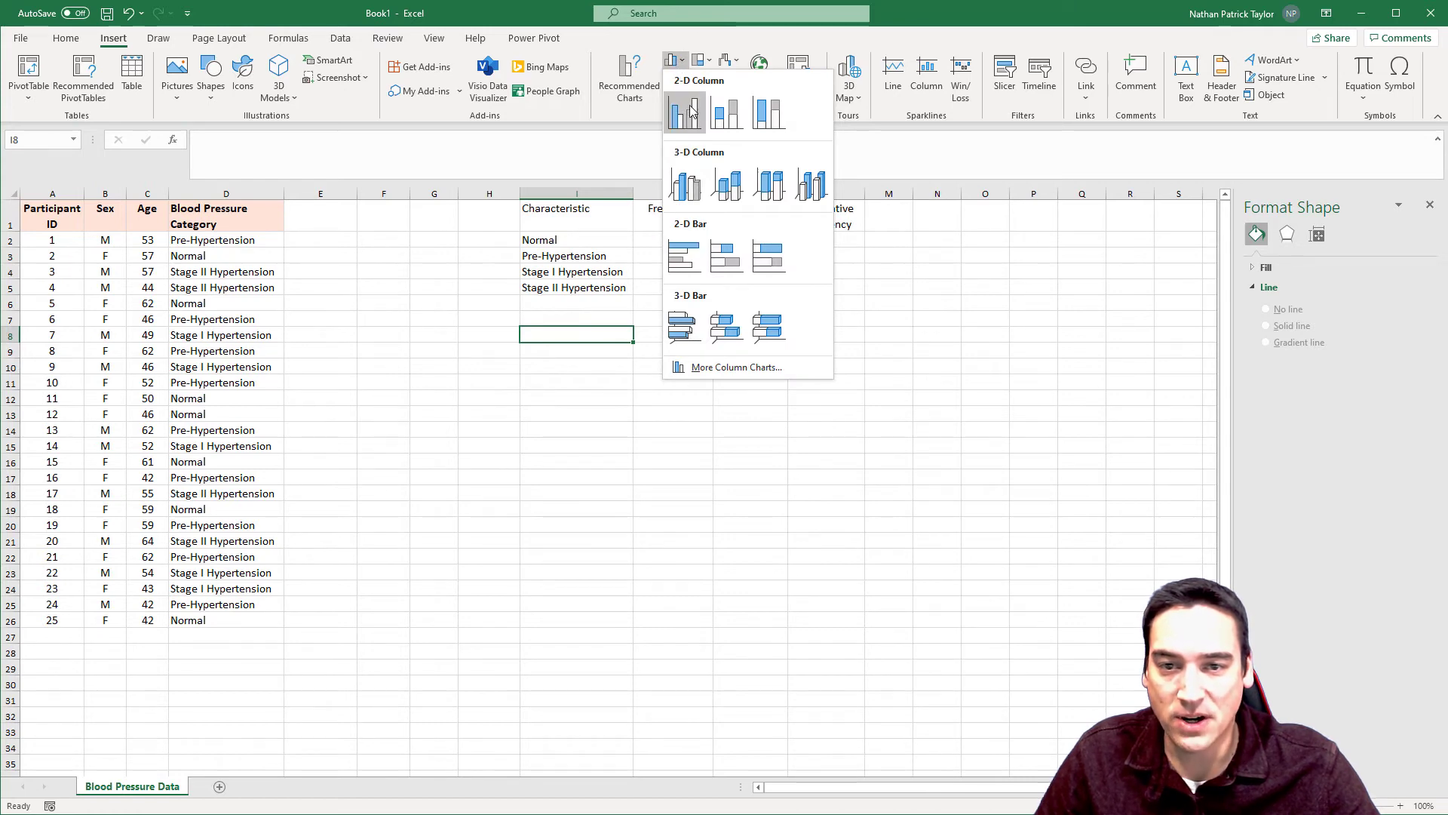
click(688, 113)
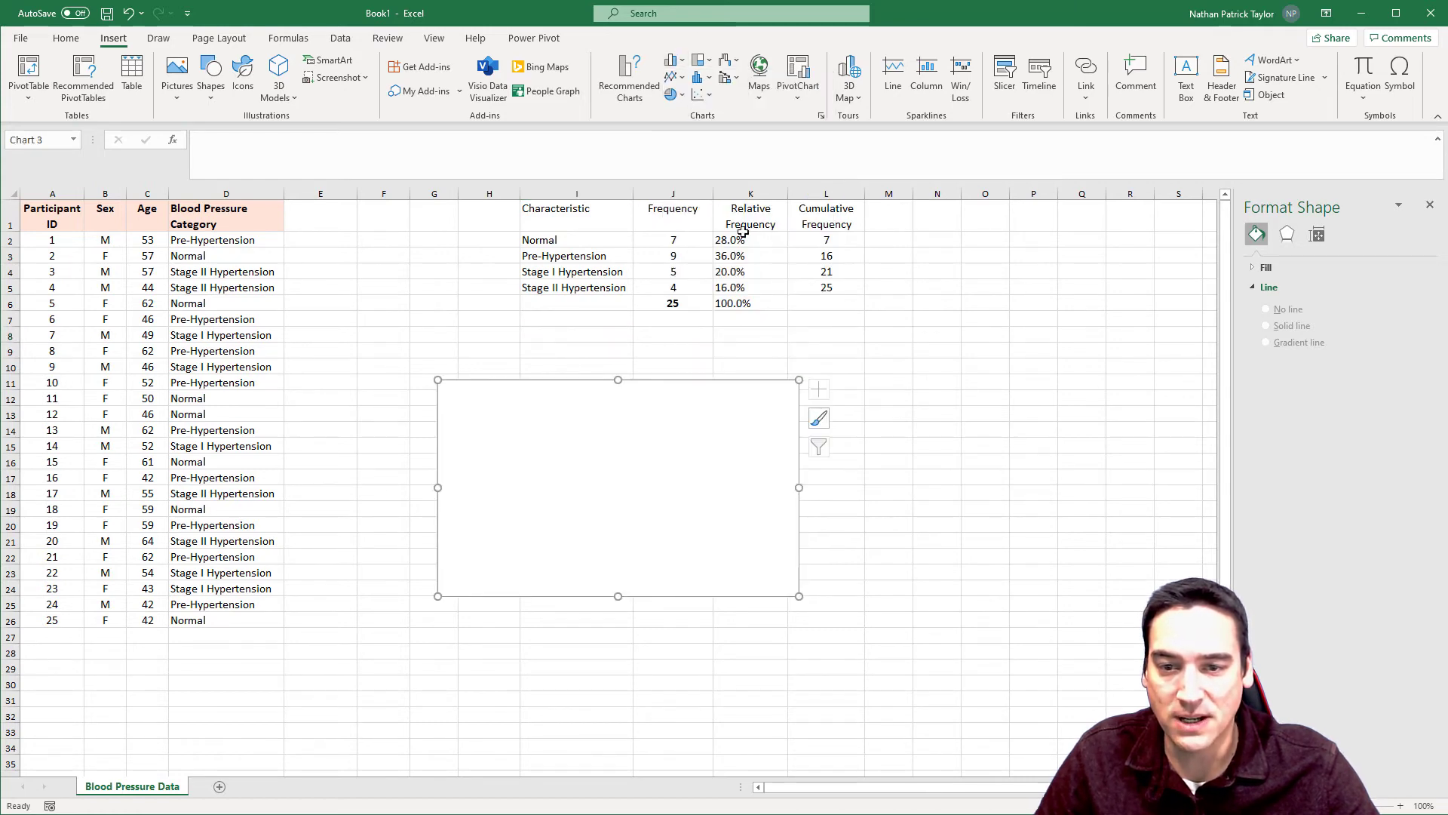
key(Delete)
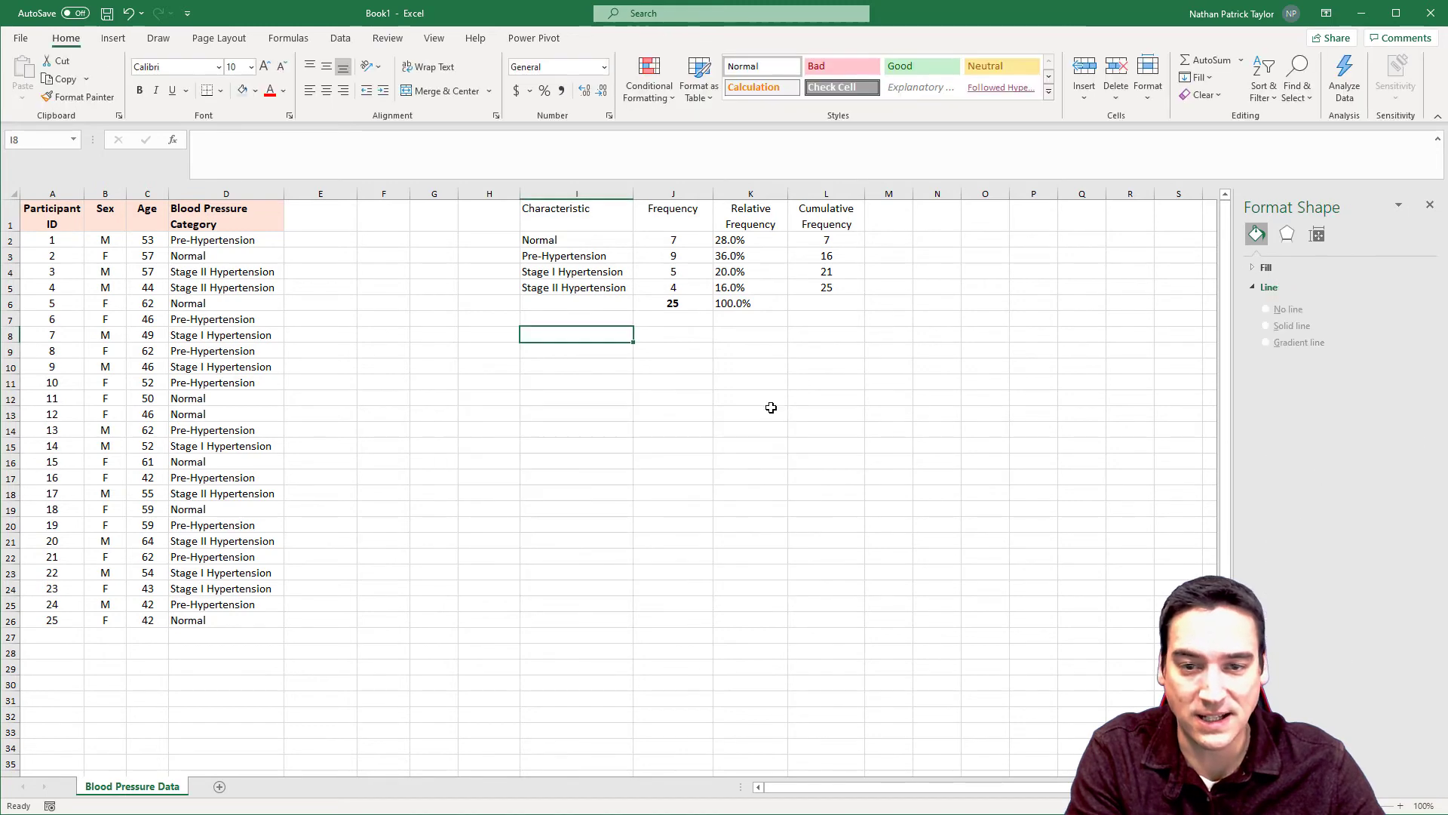
- Chart I2:J5 as a 2-D clustered column chart, placed and enlarged below the frequency table
click(578, 241)
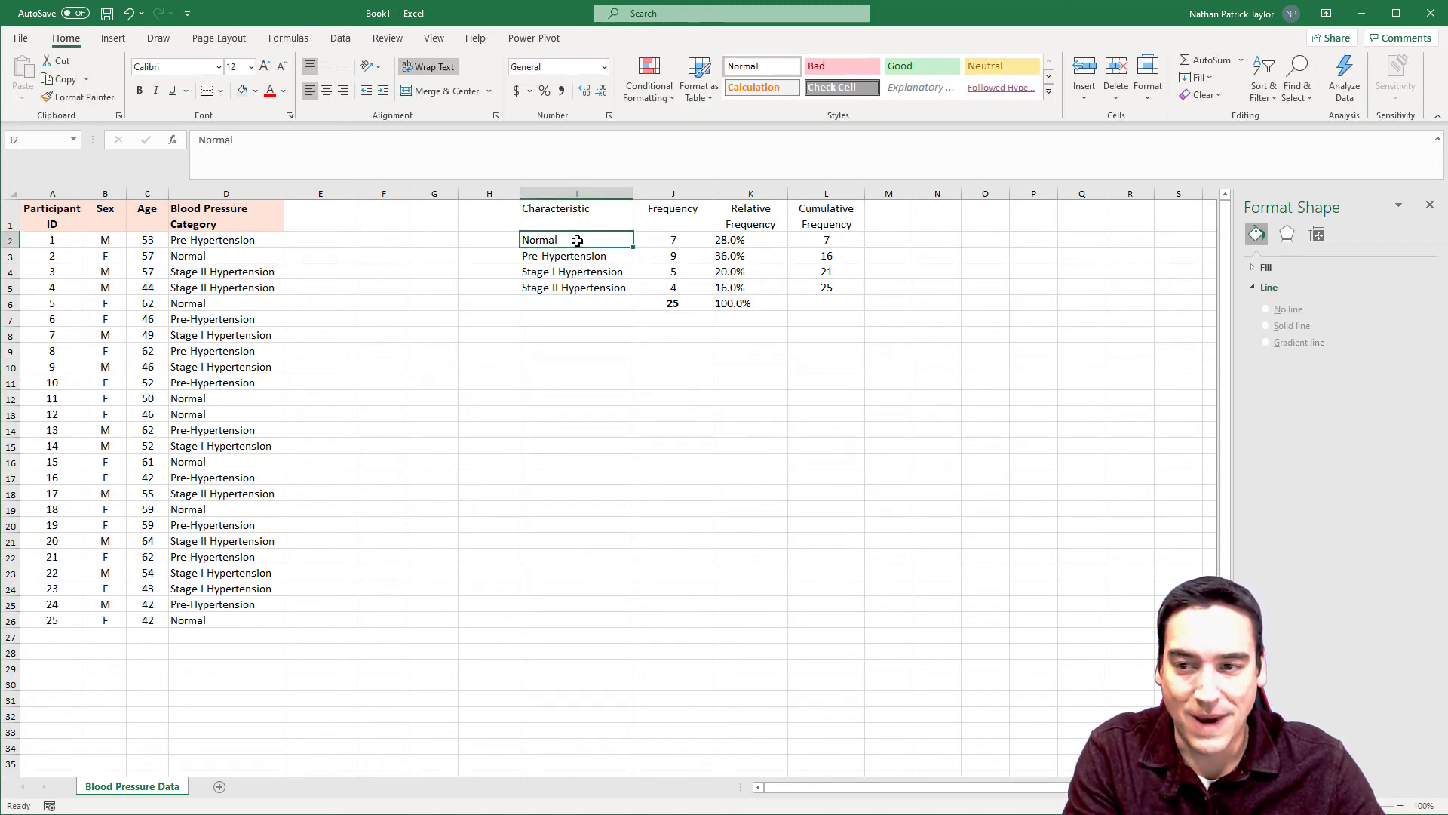
drag(638, 243, 685, 292)
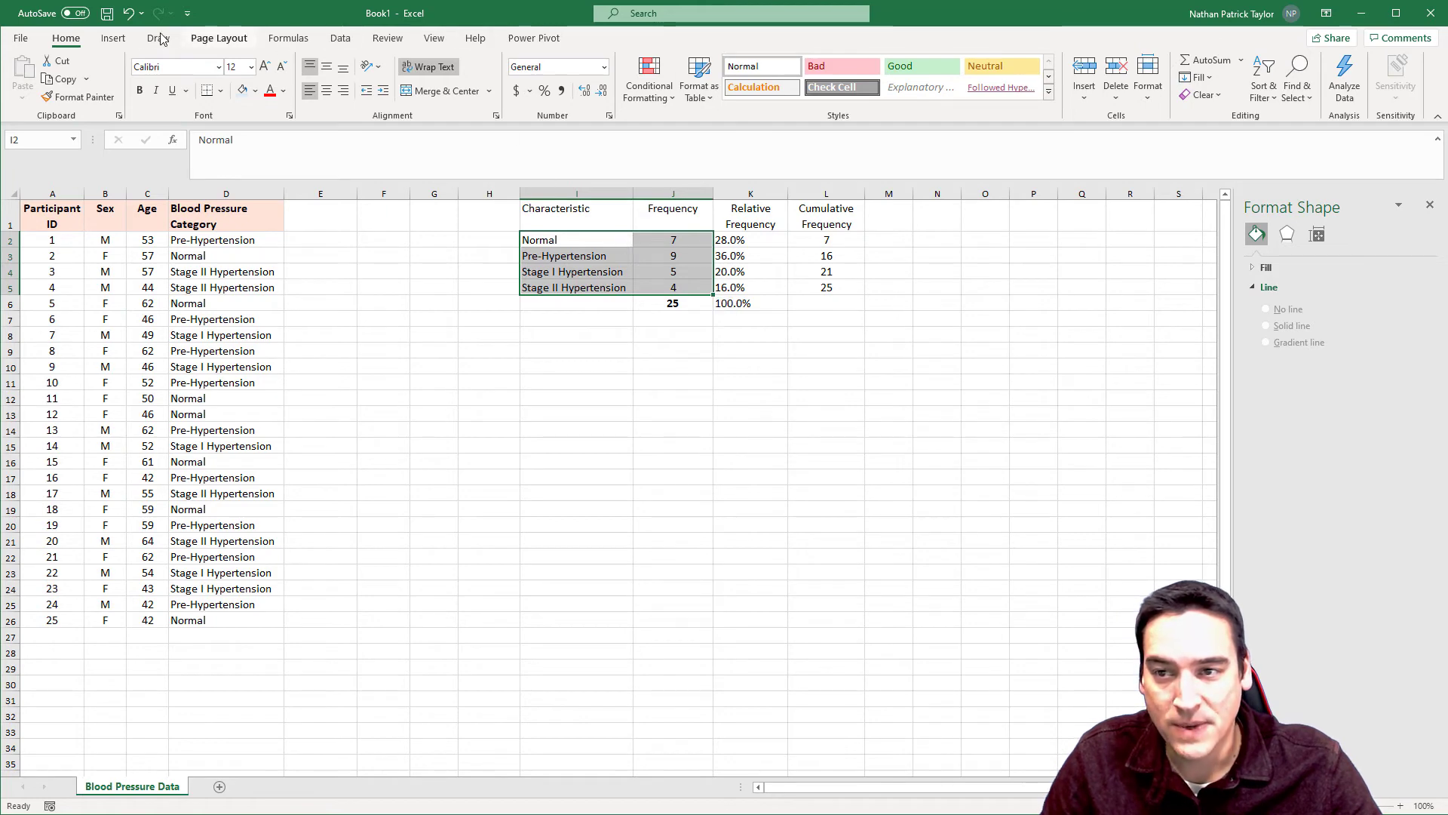
click(113, 38)
click(674, 60)
click(685, 113)
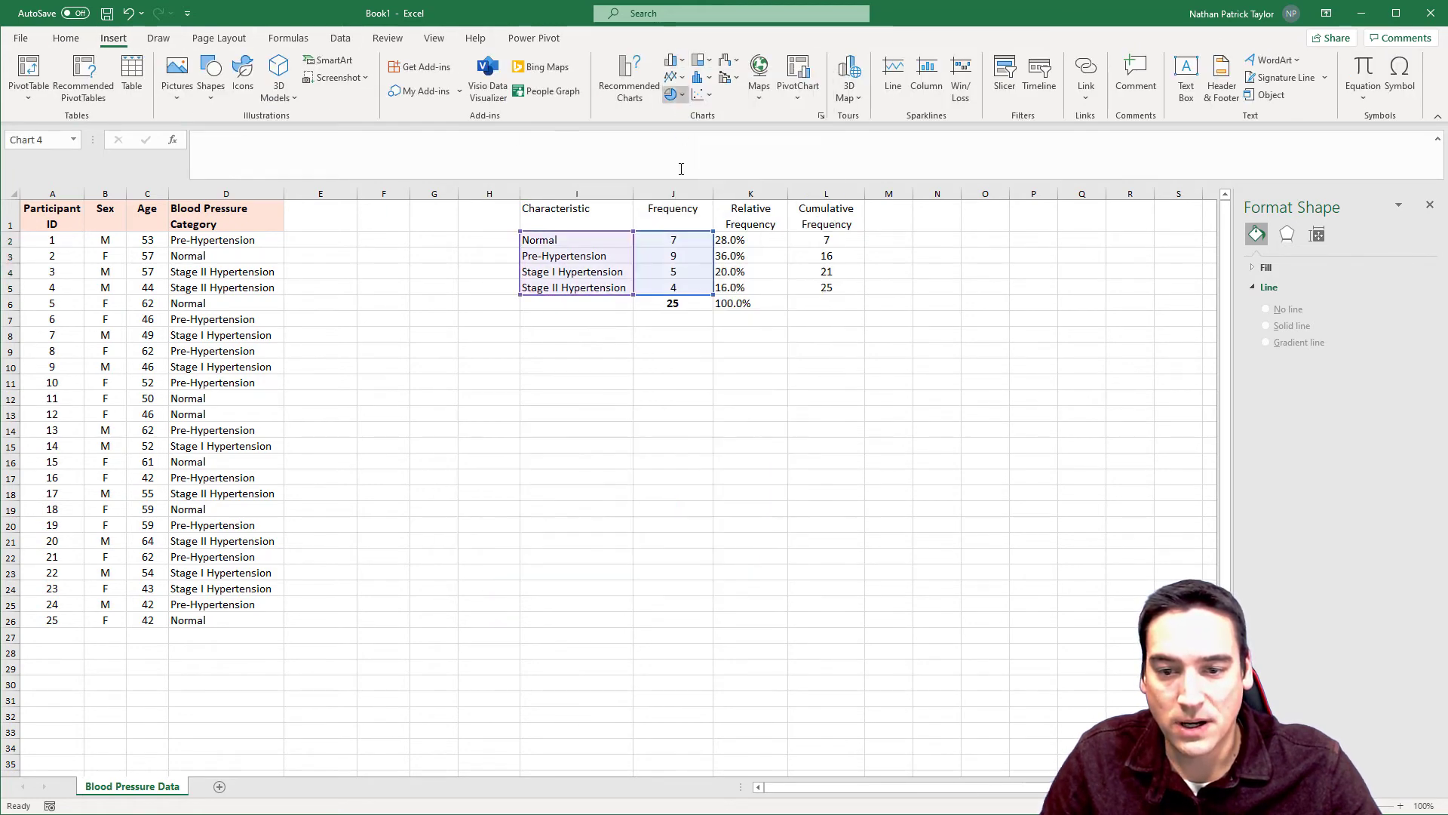
drag(707, 395, 680, 341)
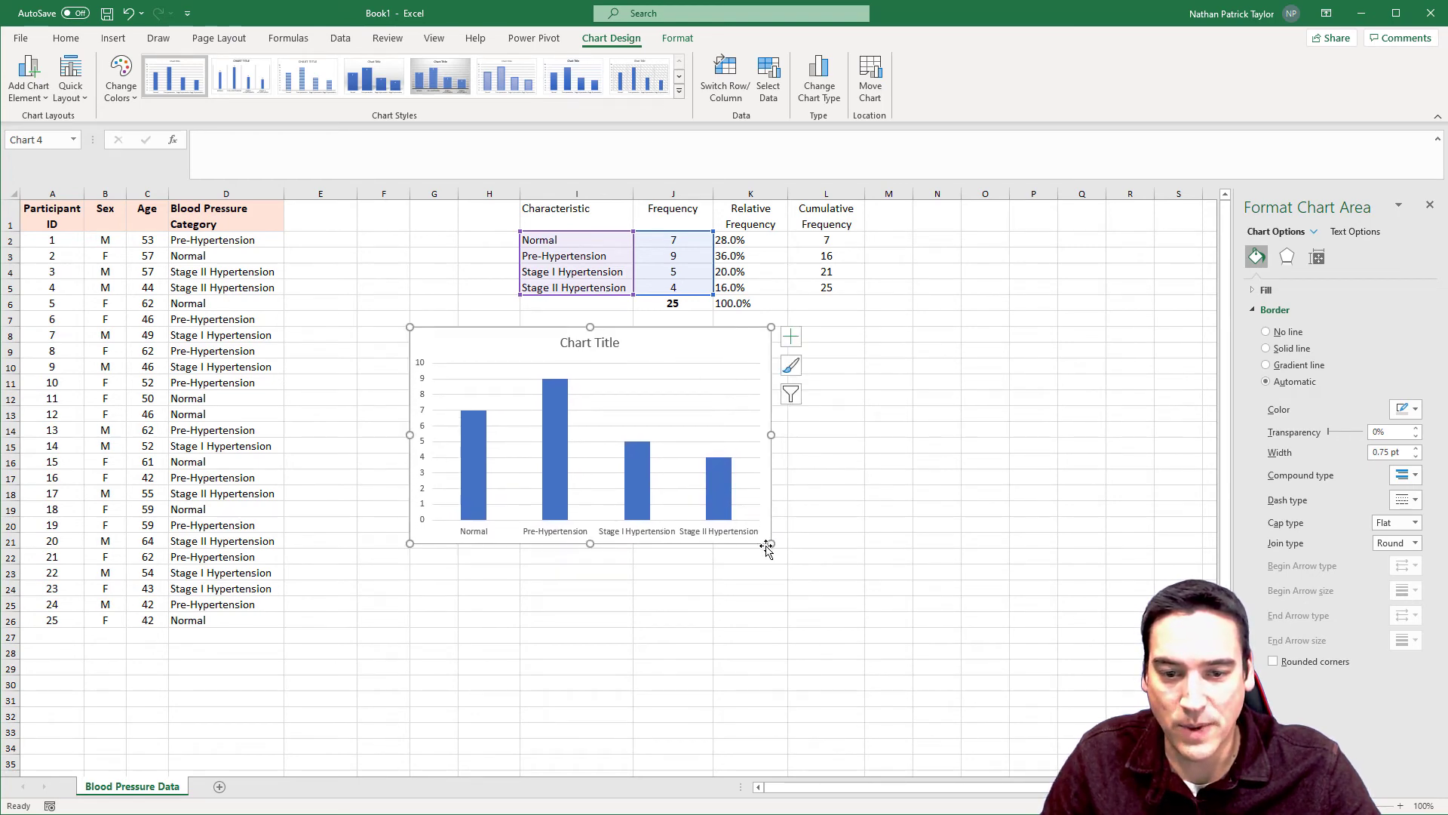
drag(777, 550, 1064, 736)
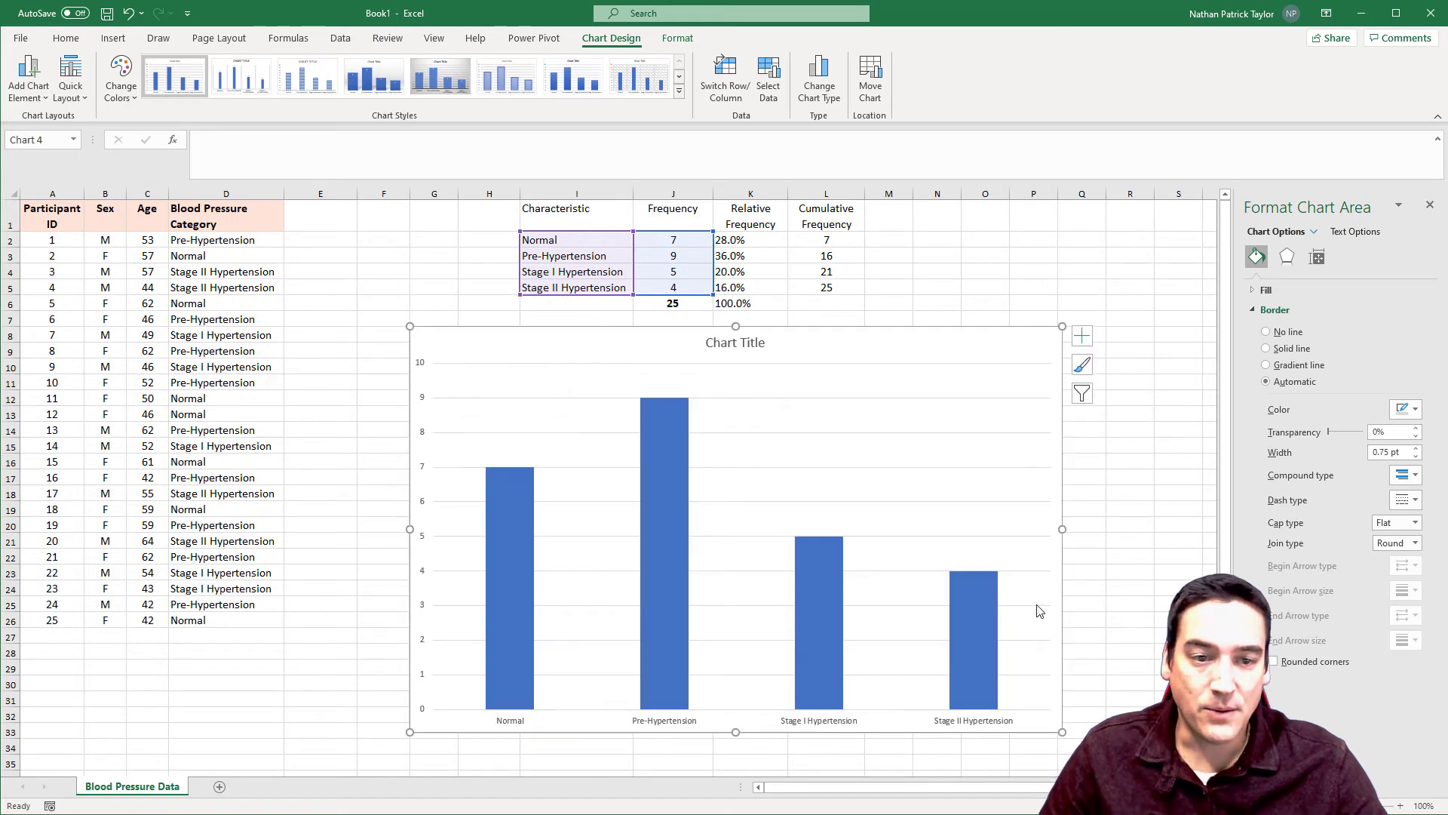
- Change the bar series gap width from 219% to 0% in Format Data Series
click(676, 443)
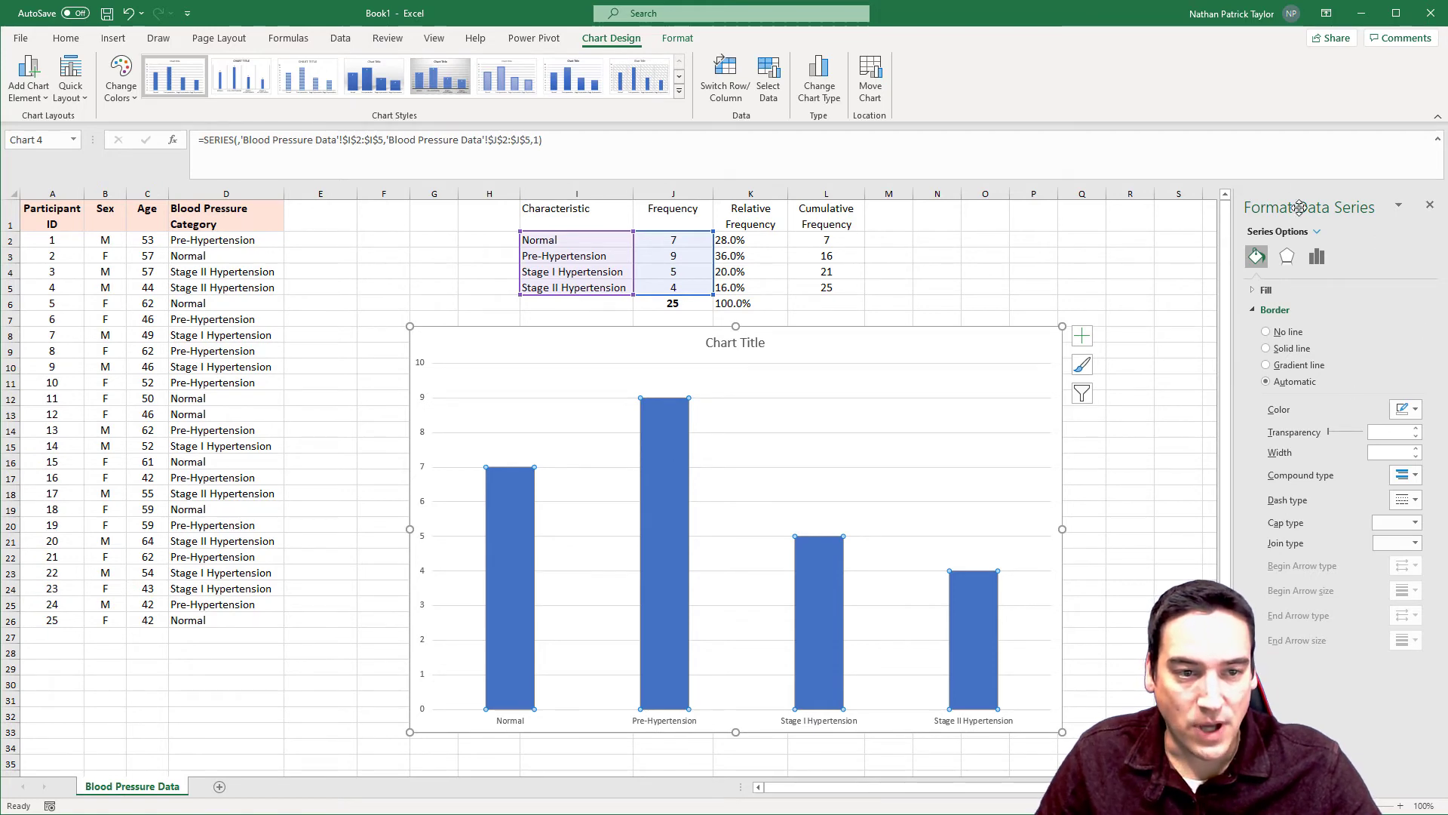
right_click(674, 429)
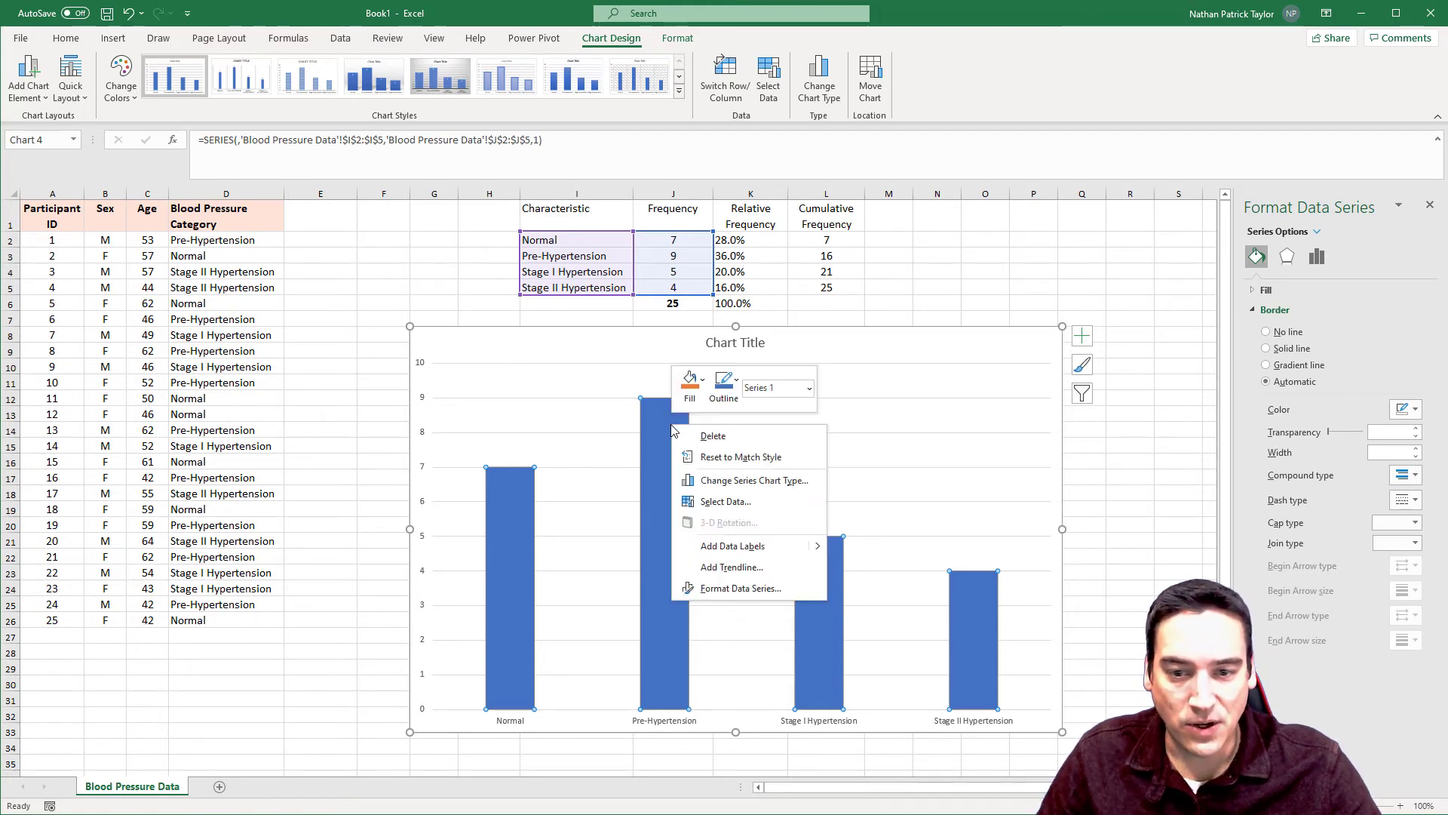
click(741, 588)
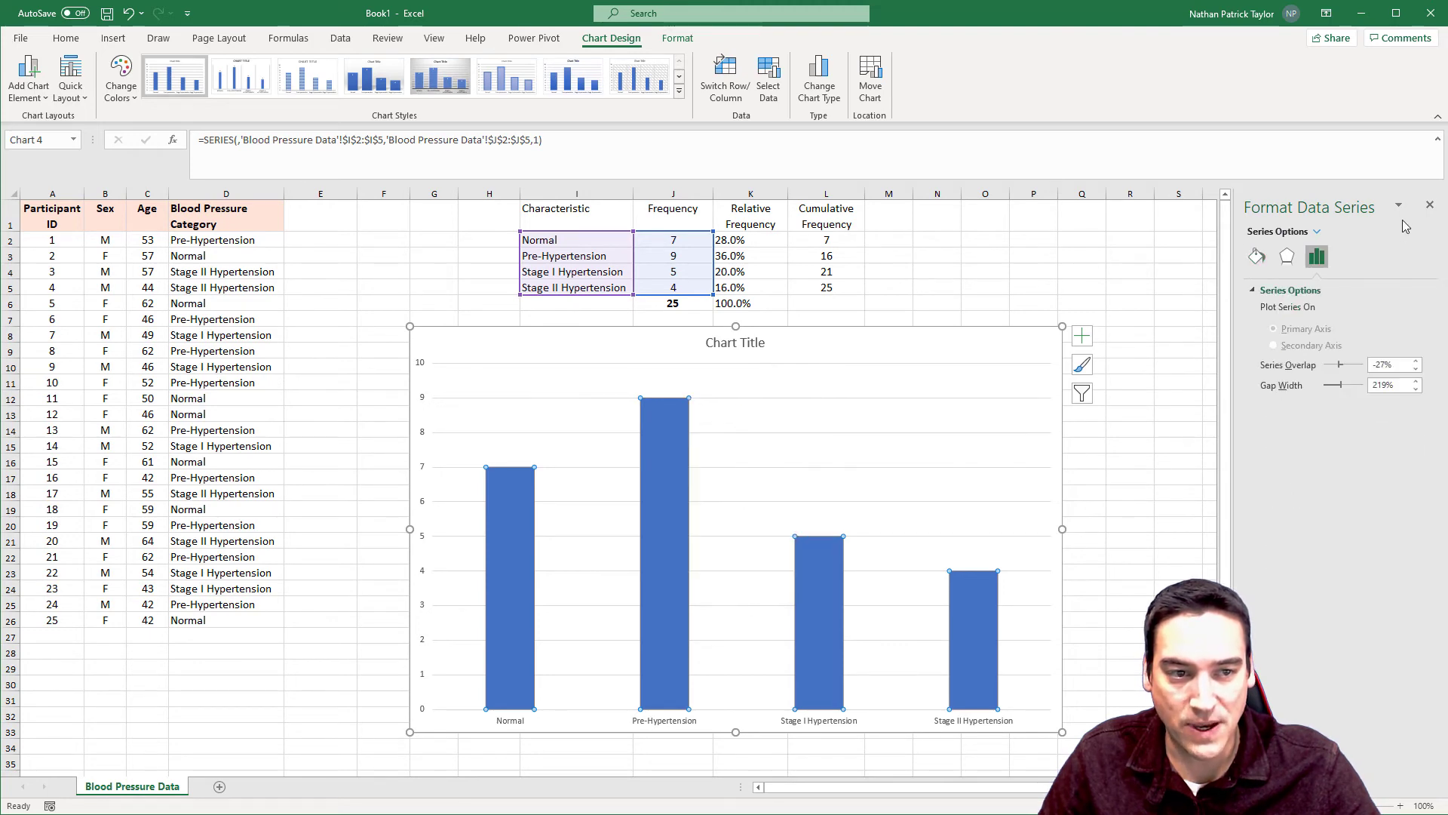
click(1429, 205)
right_click(672, 473)
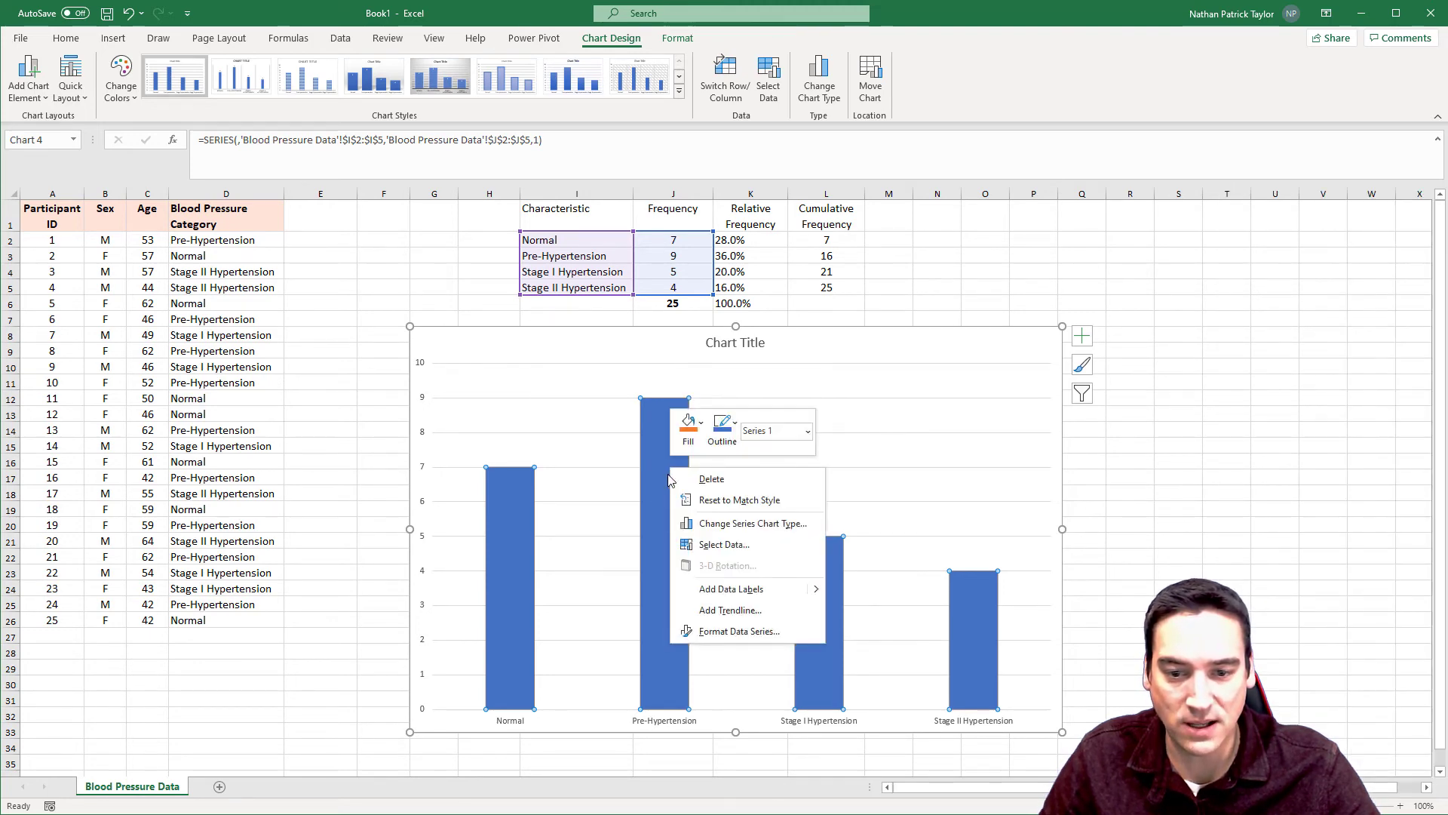
click(739, 632)
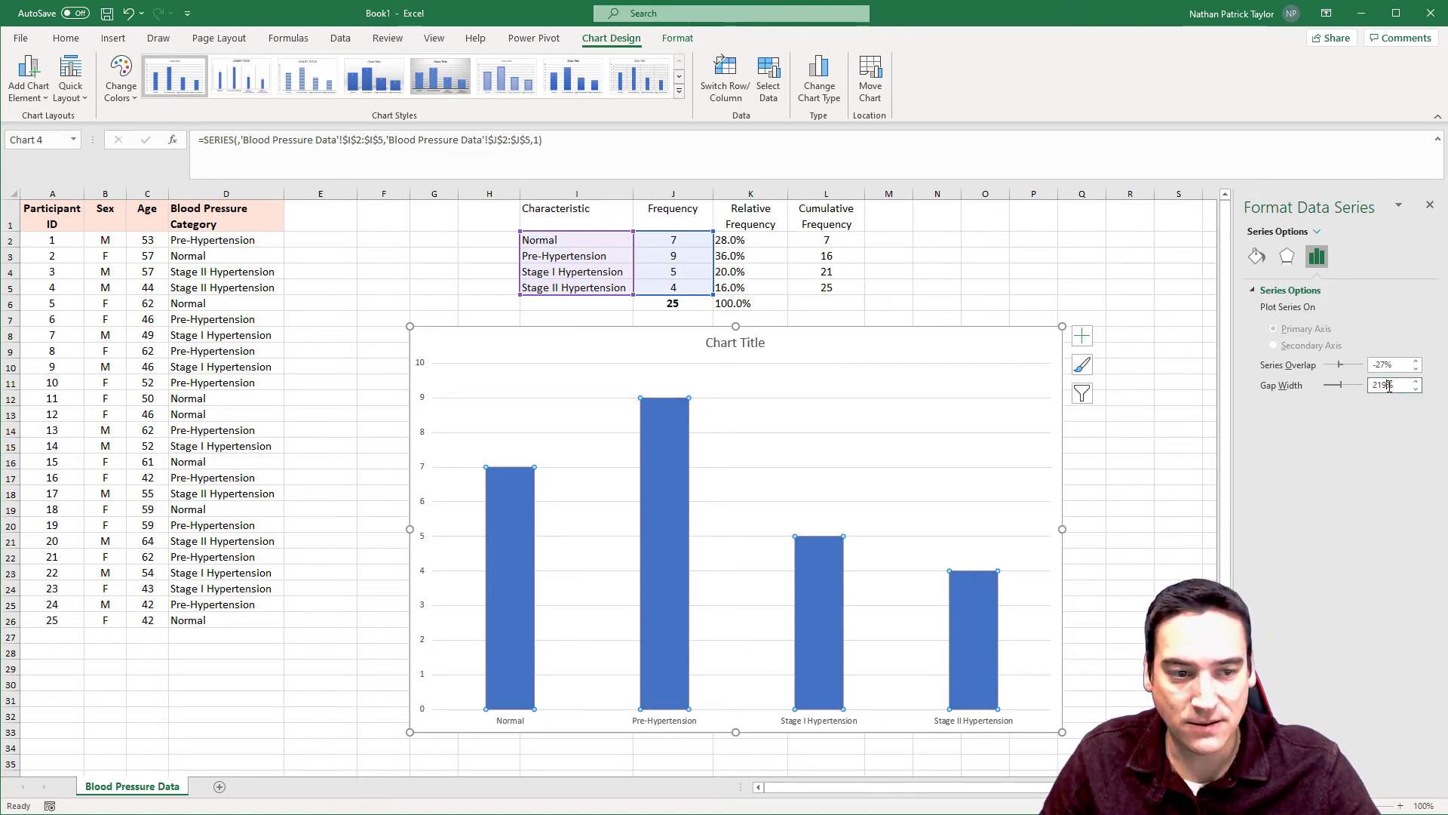
drag(1389, 385, 1445, 492)
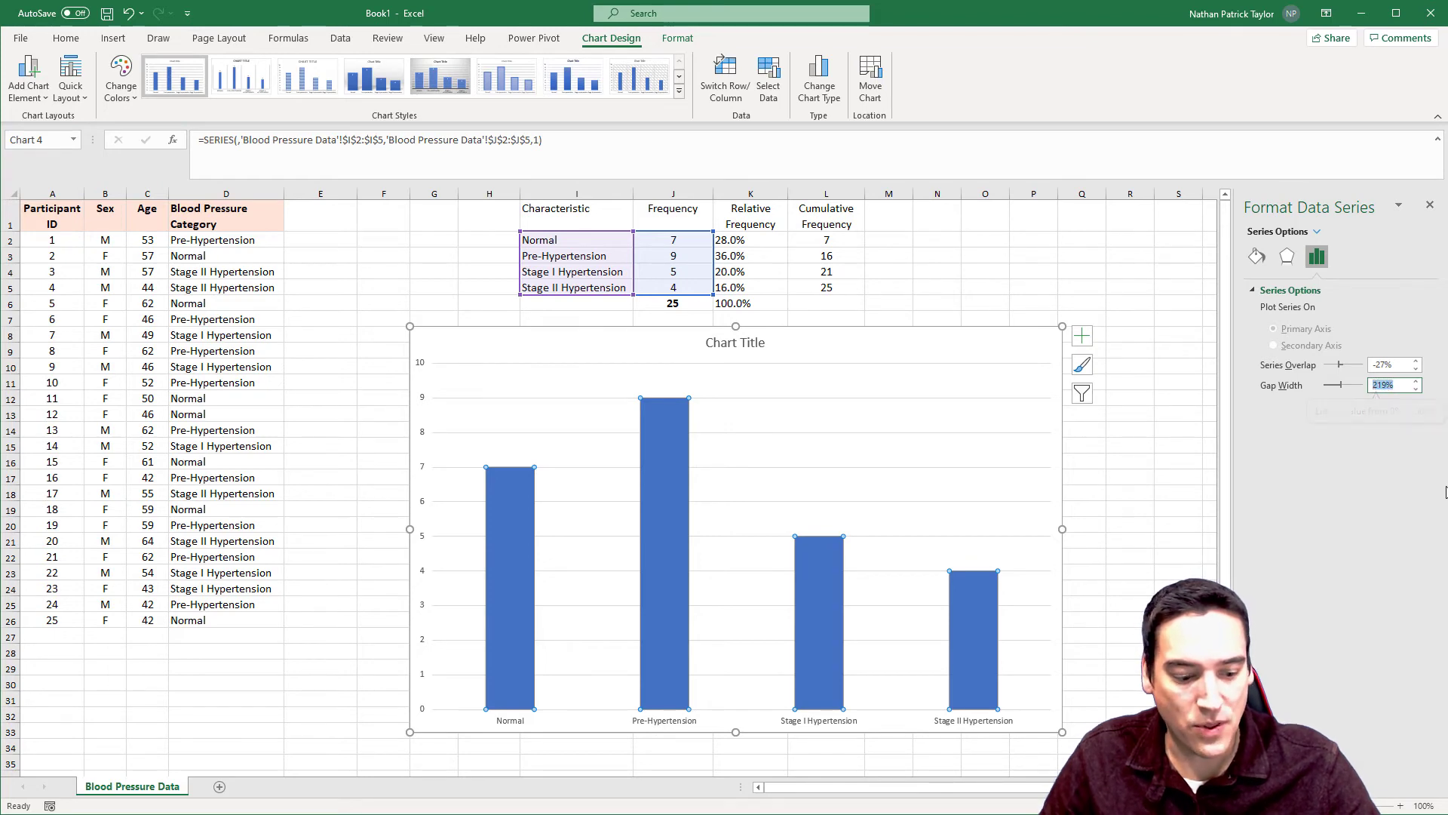
key(Return)
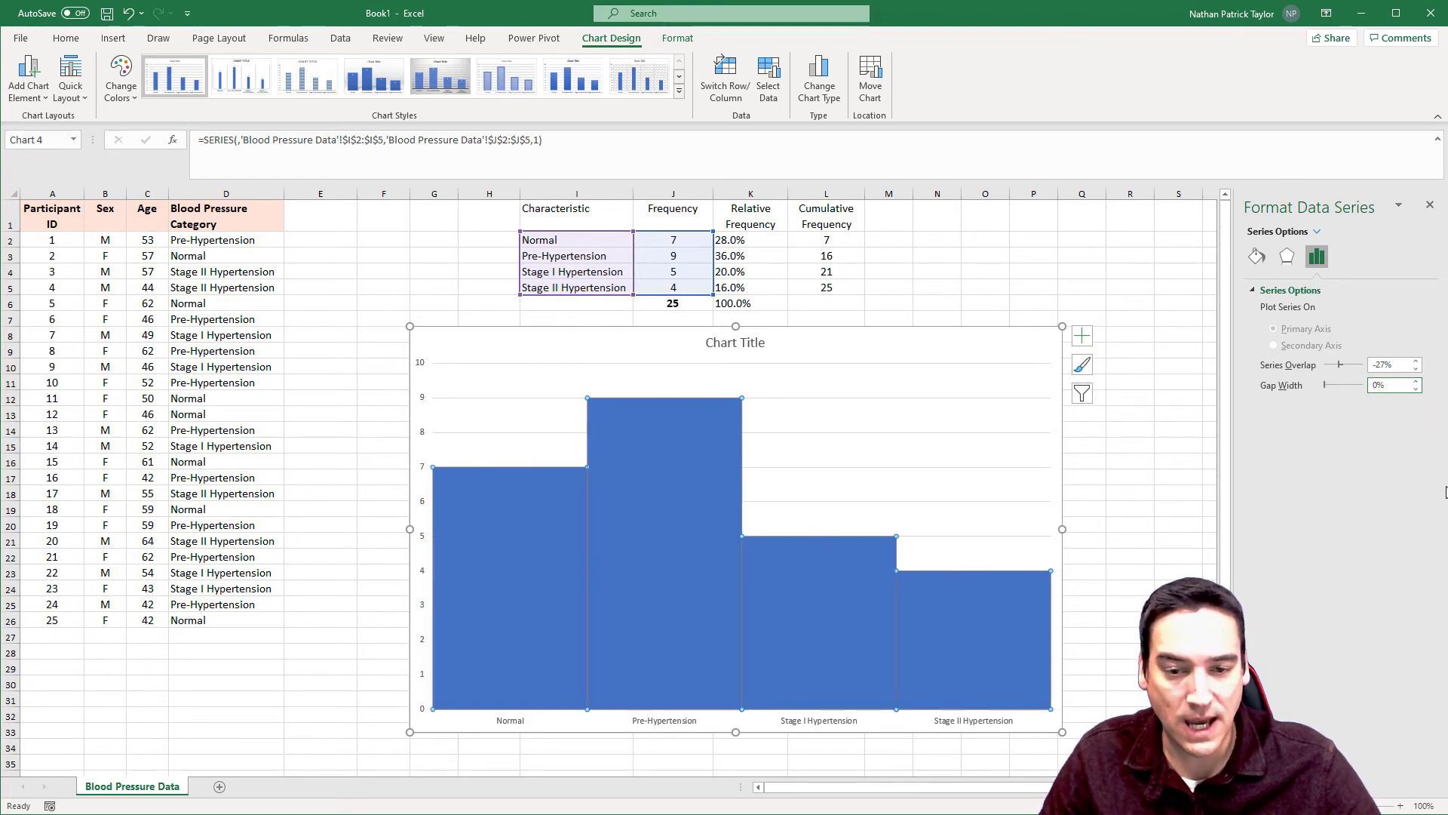
- Give the frequency bars a solid black border line
click(1136, 479)
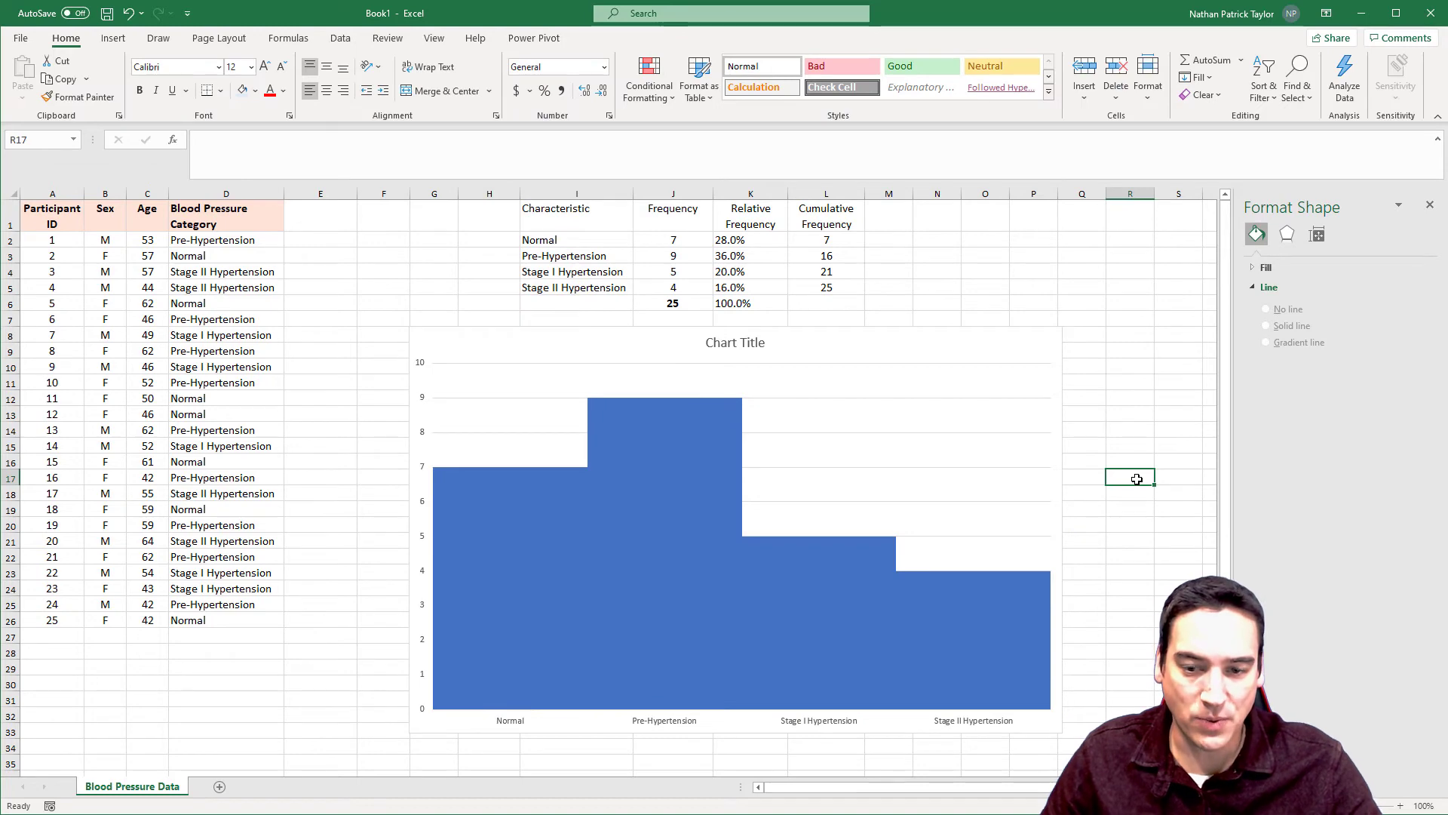
click(640, 348)
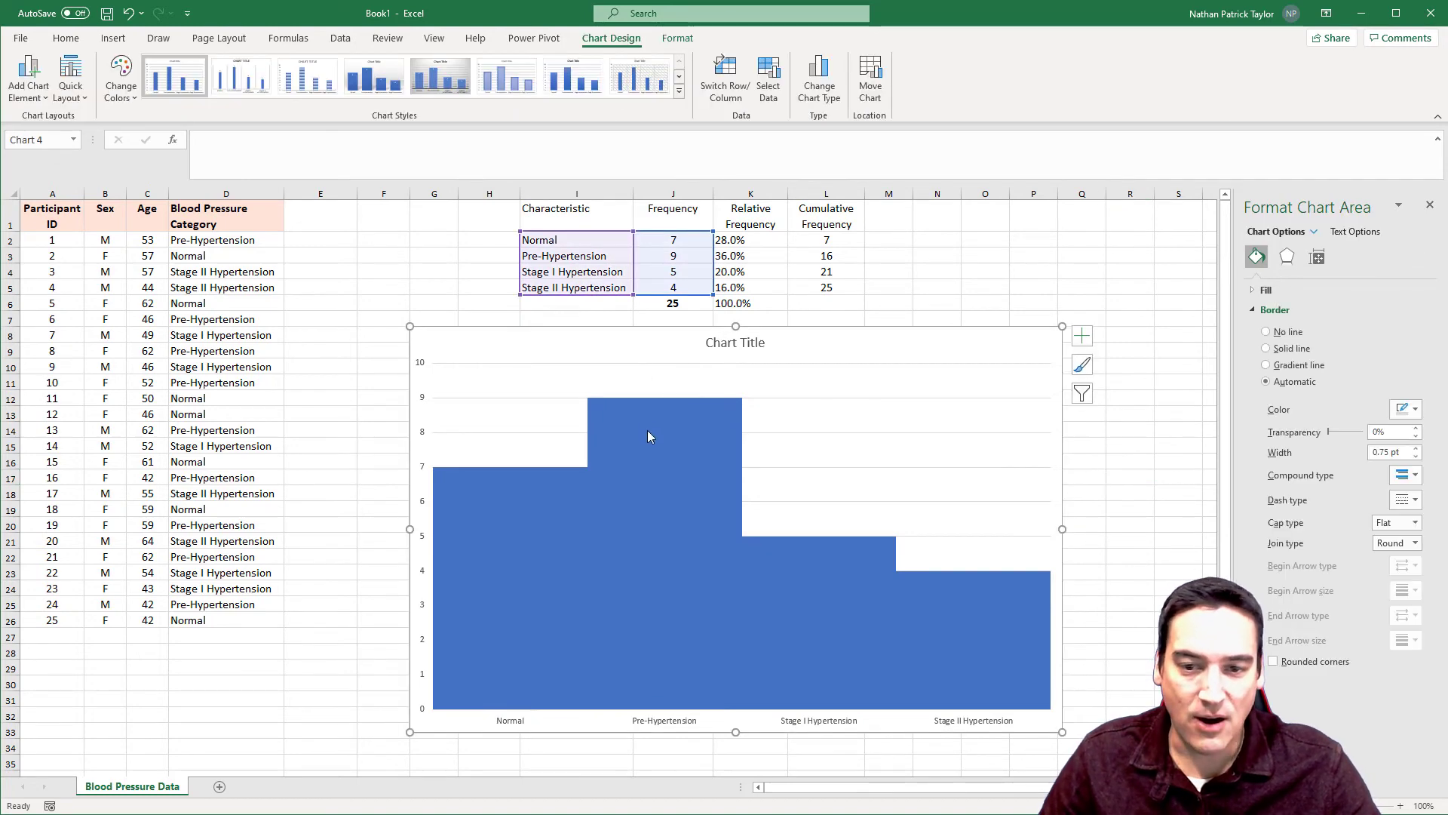
click(649, 430)
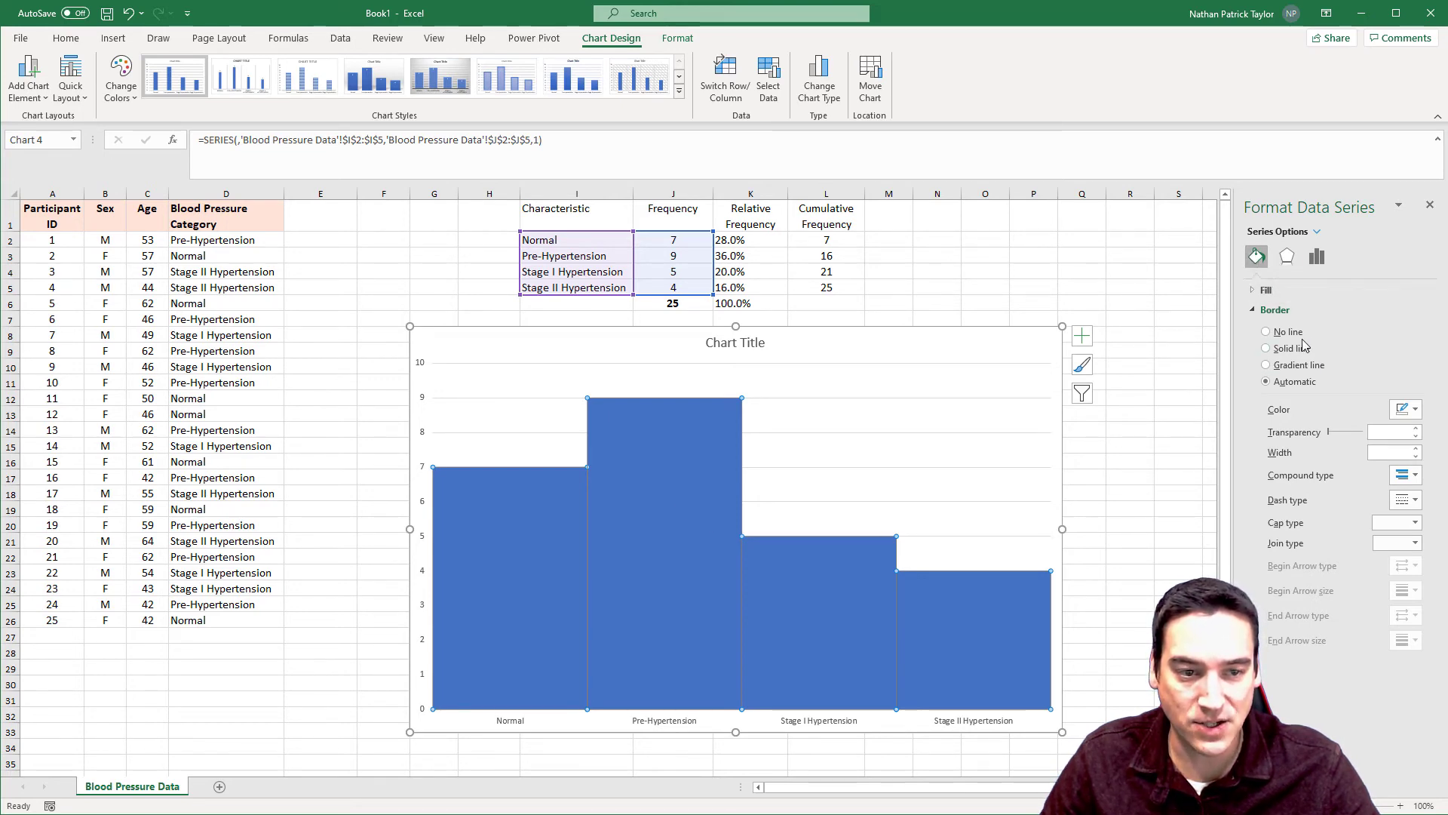
click(1268, 349)
click(1407, 409)
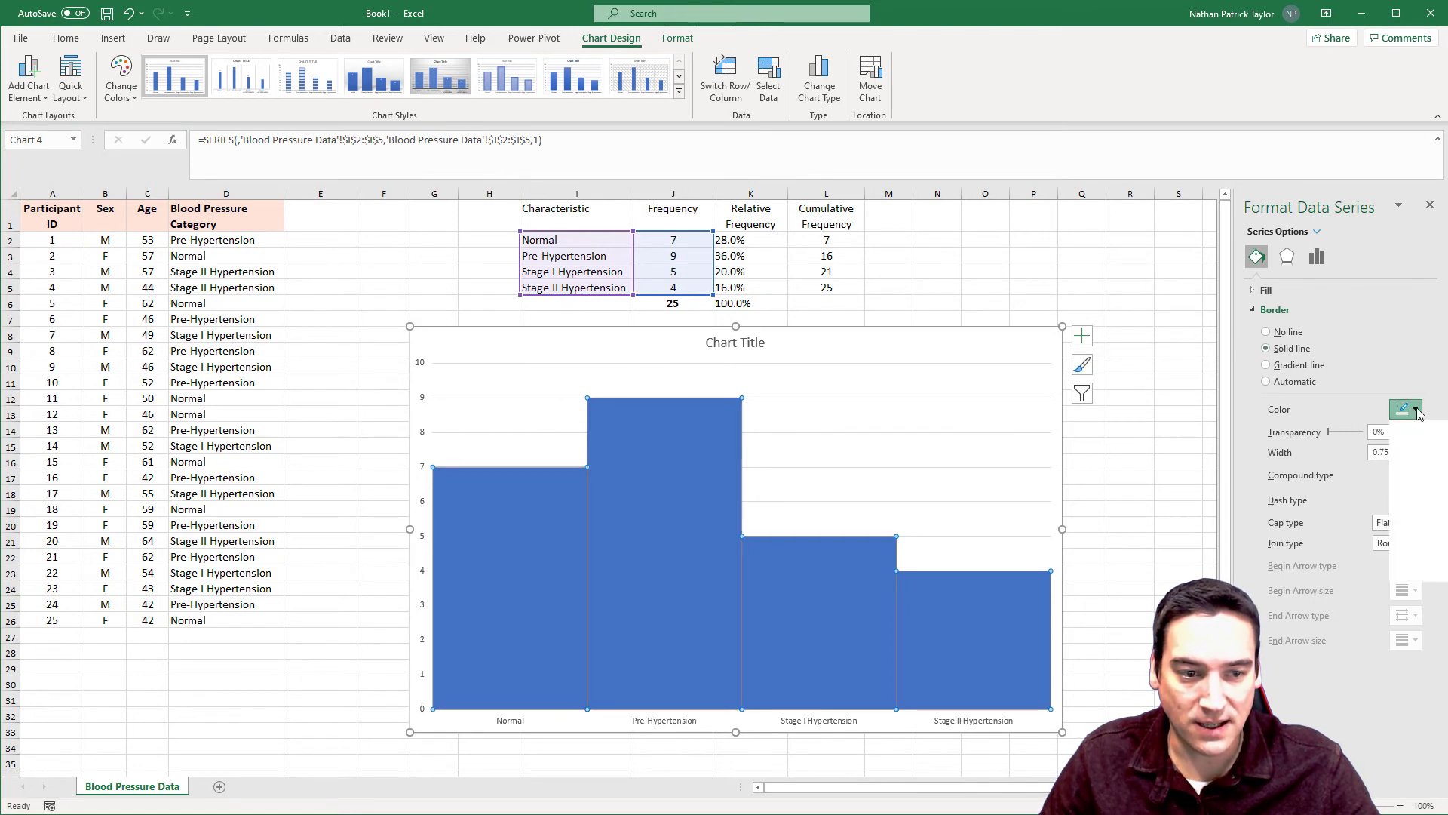
click(1407, 435)
click(968, 270)
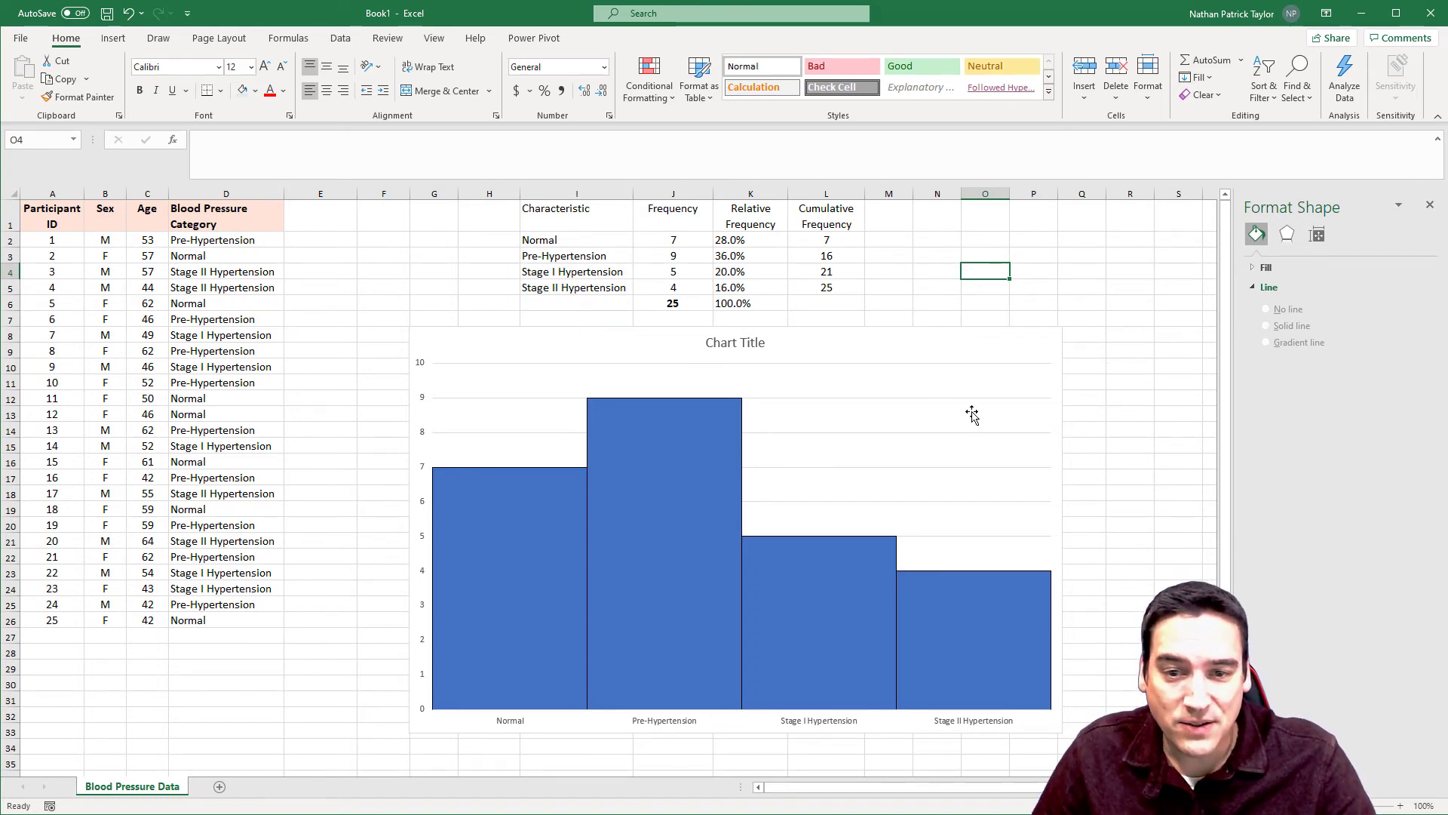
- Replace the placeholder chart title with 'Frequency of Blood Pressure Categories'
click(733, 343)
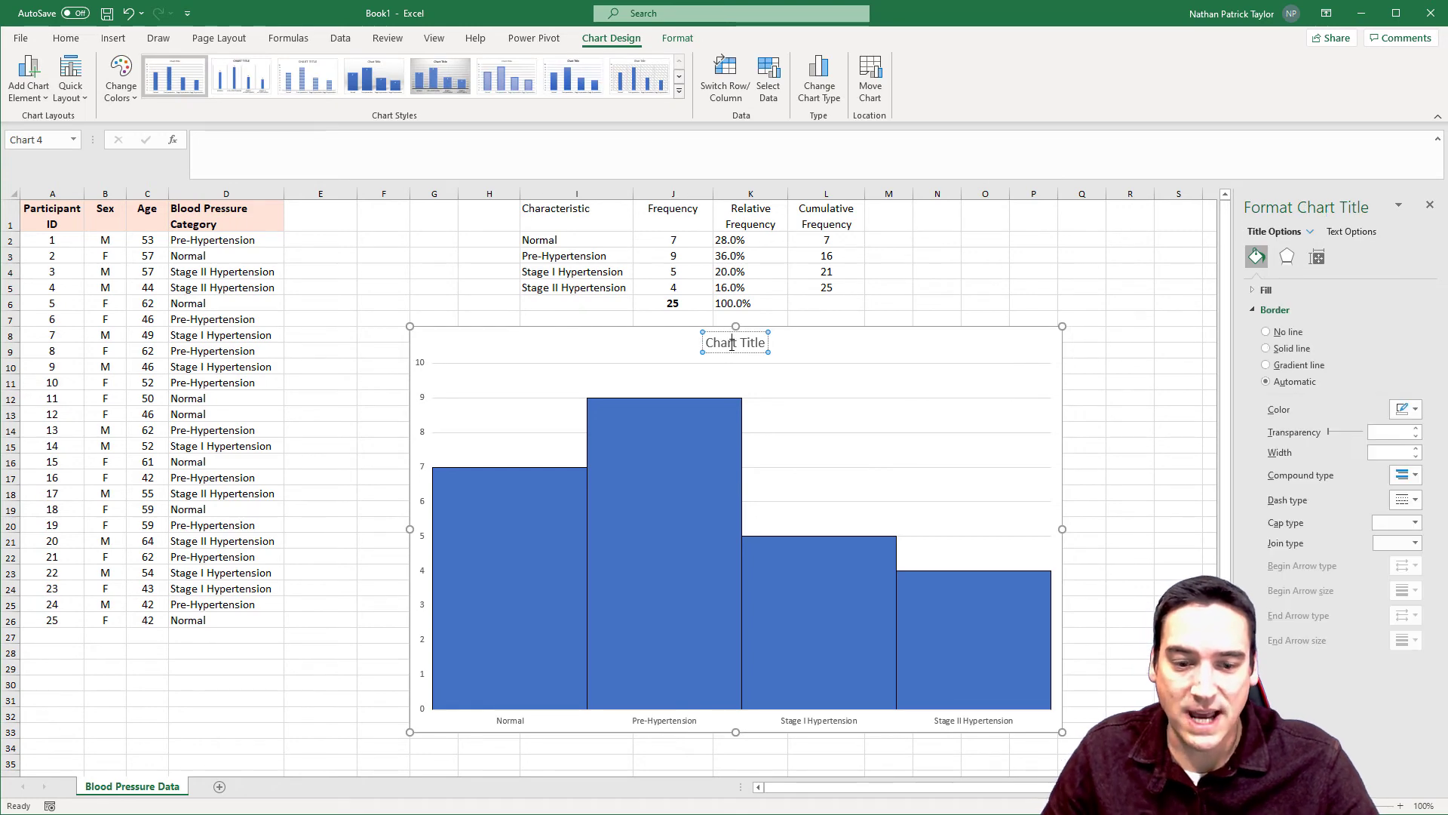
triple_click(732, 345)
text(Freq)
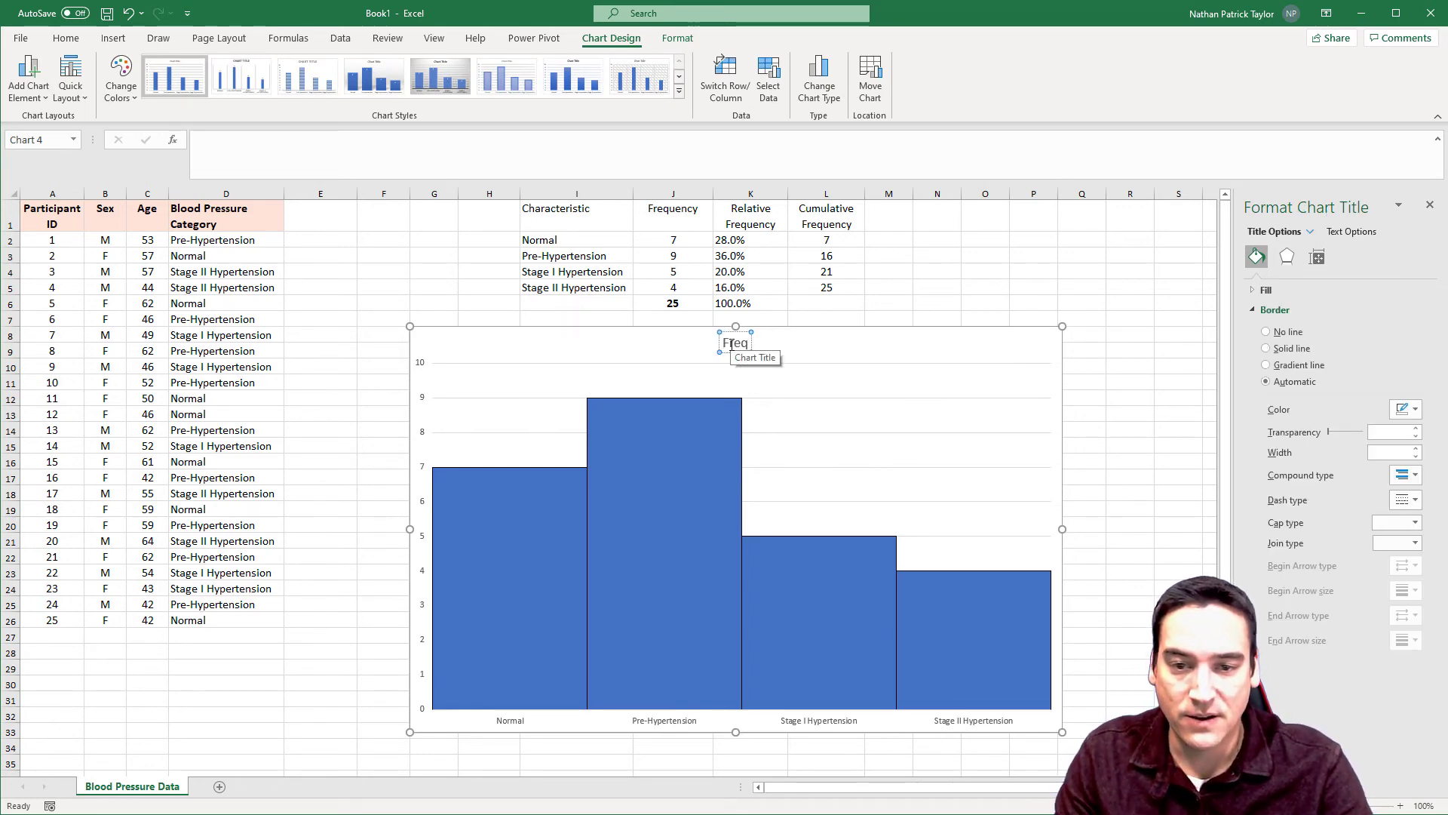
text(uency of)
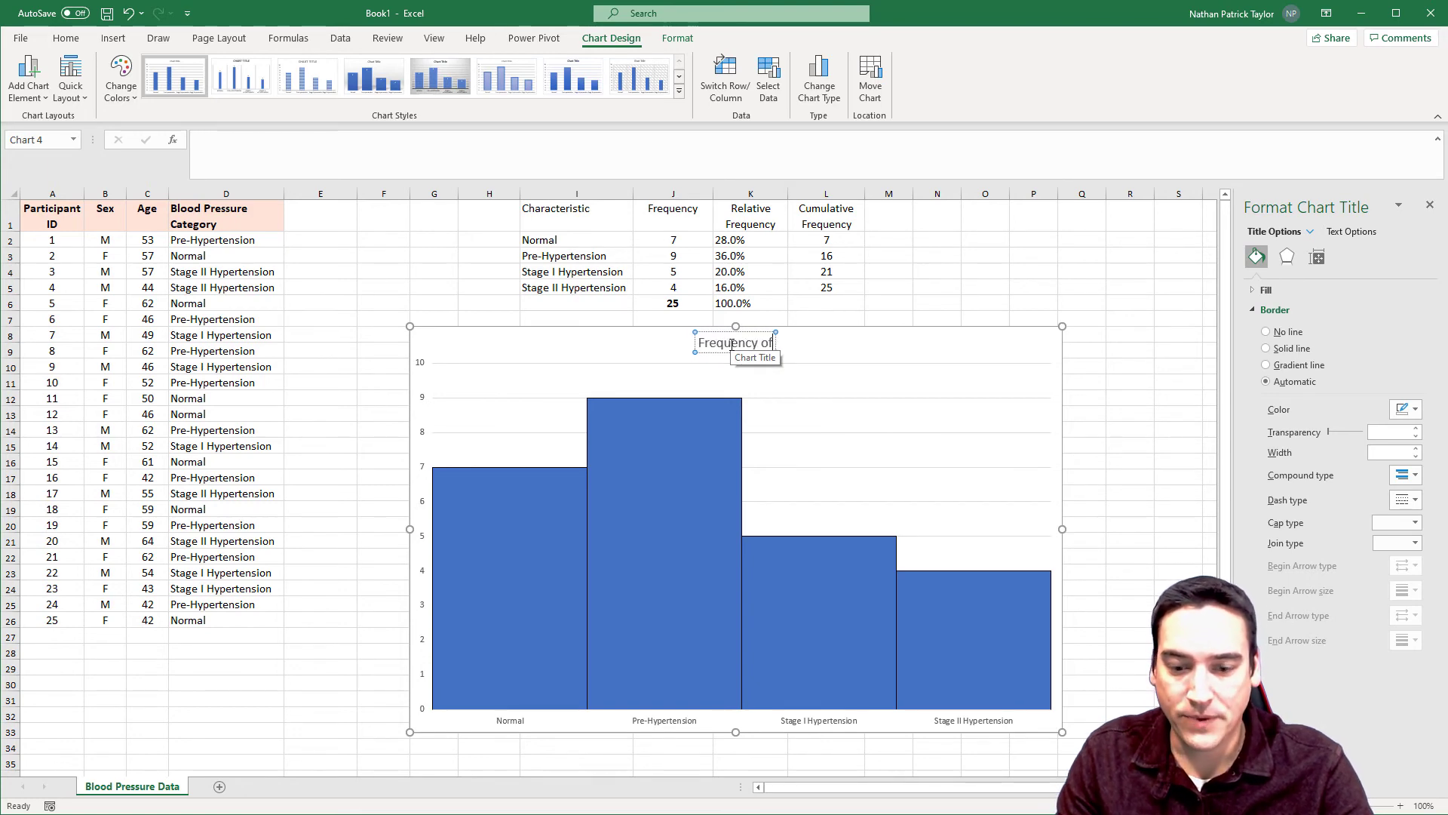
text( Blood Pre)
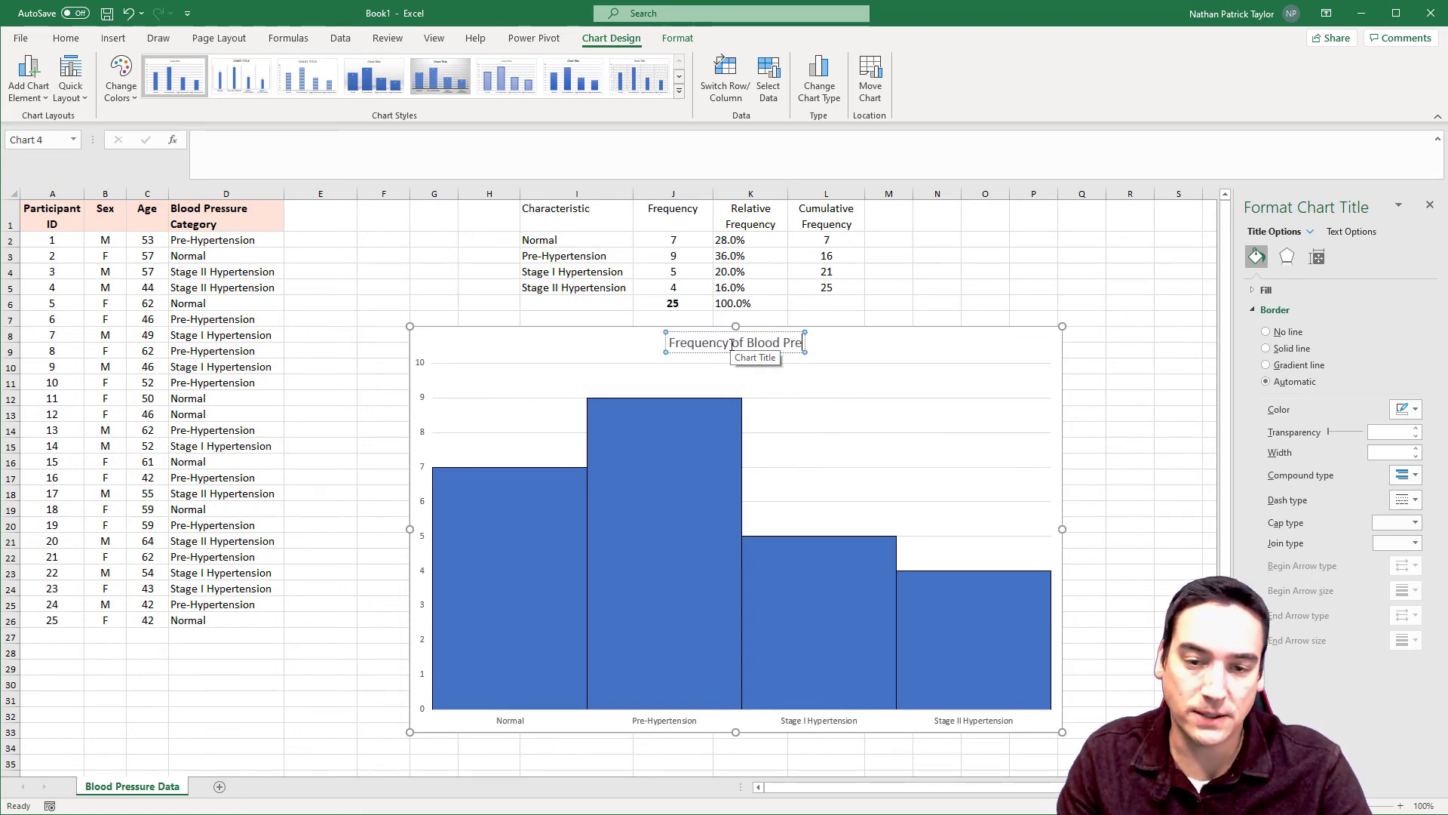
text(ssute)
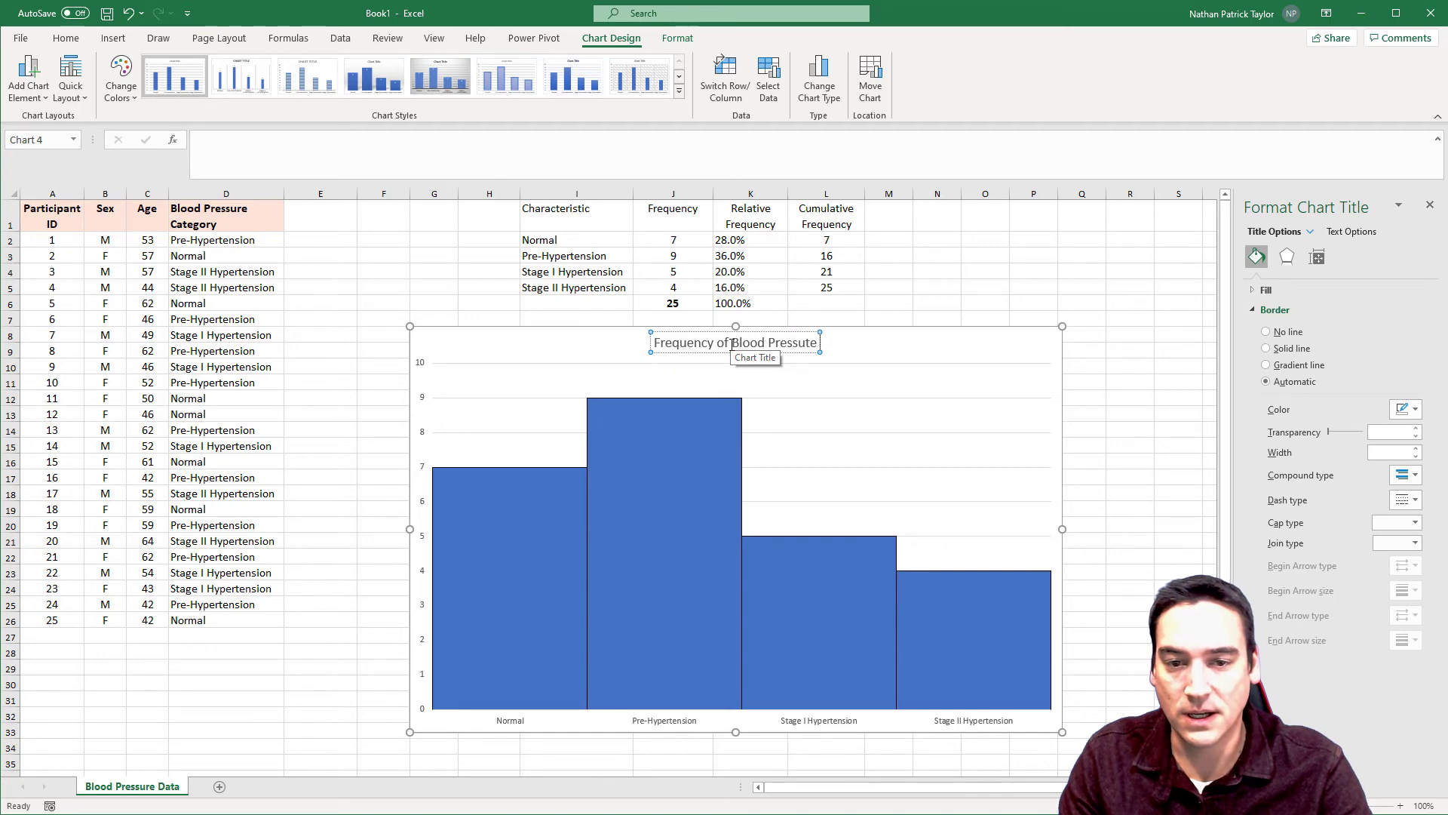
key(BackSpace)
key(BackSpace)
text(re Cate)
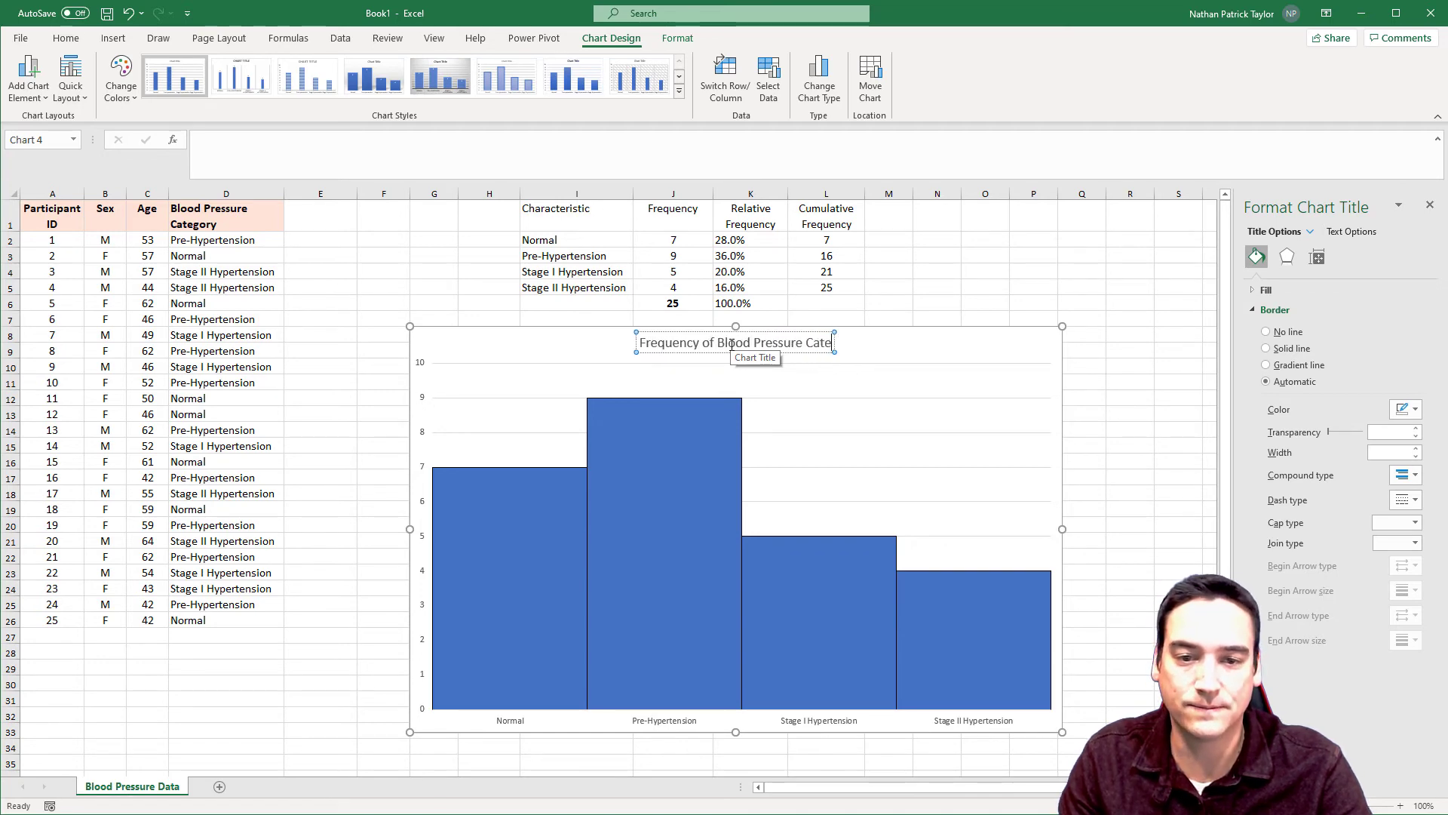
text(gories)
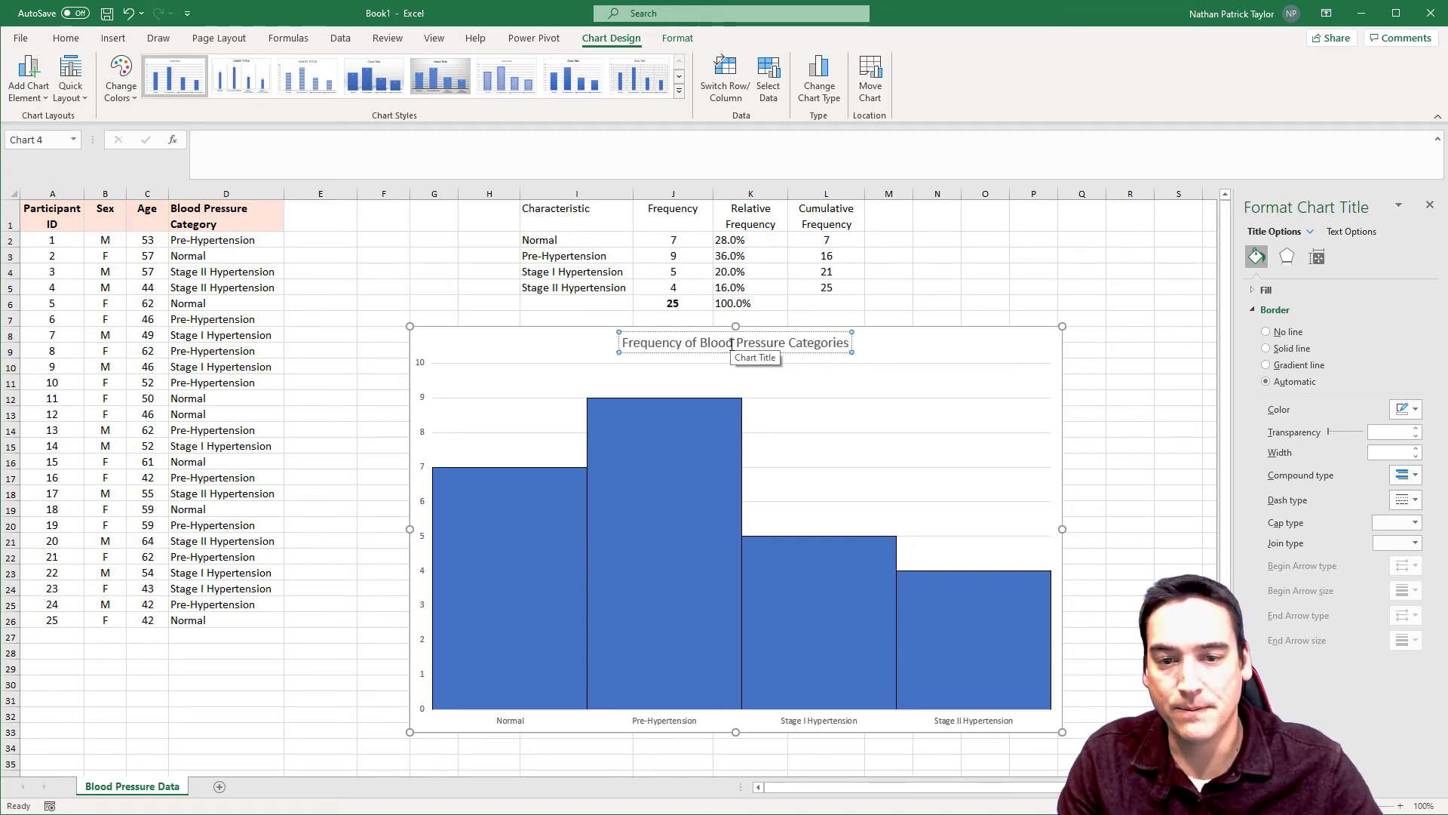
click(911, 337)
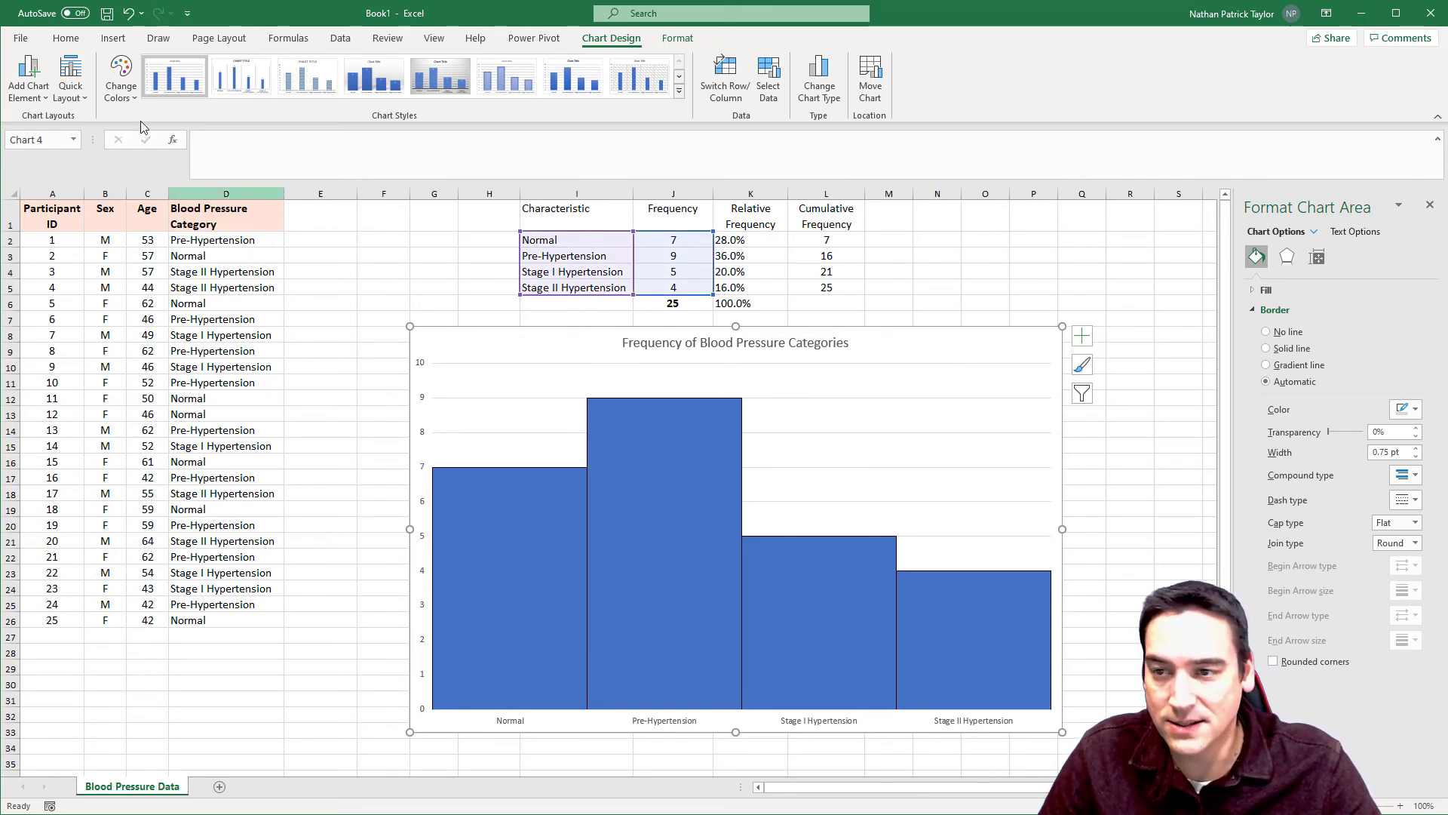
- Add a primary horizontal axis title reading 'Blood Pressure Category'
click(28, 76)
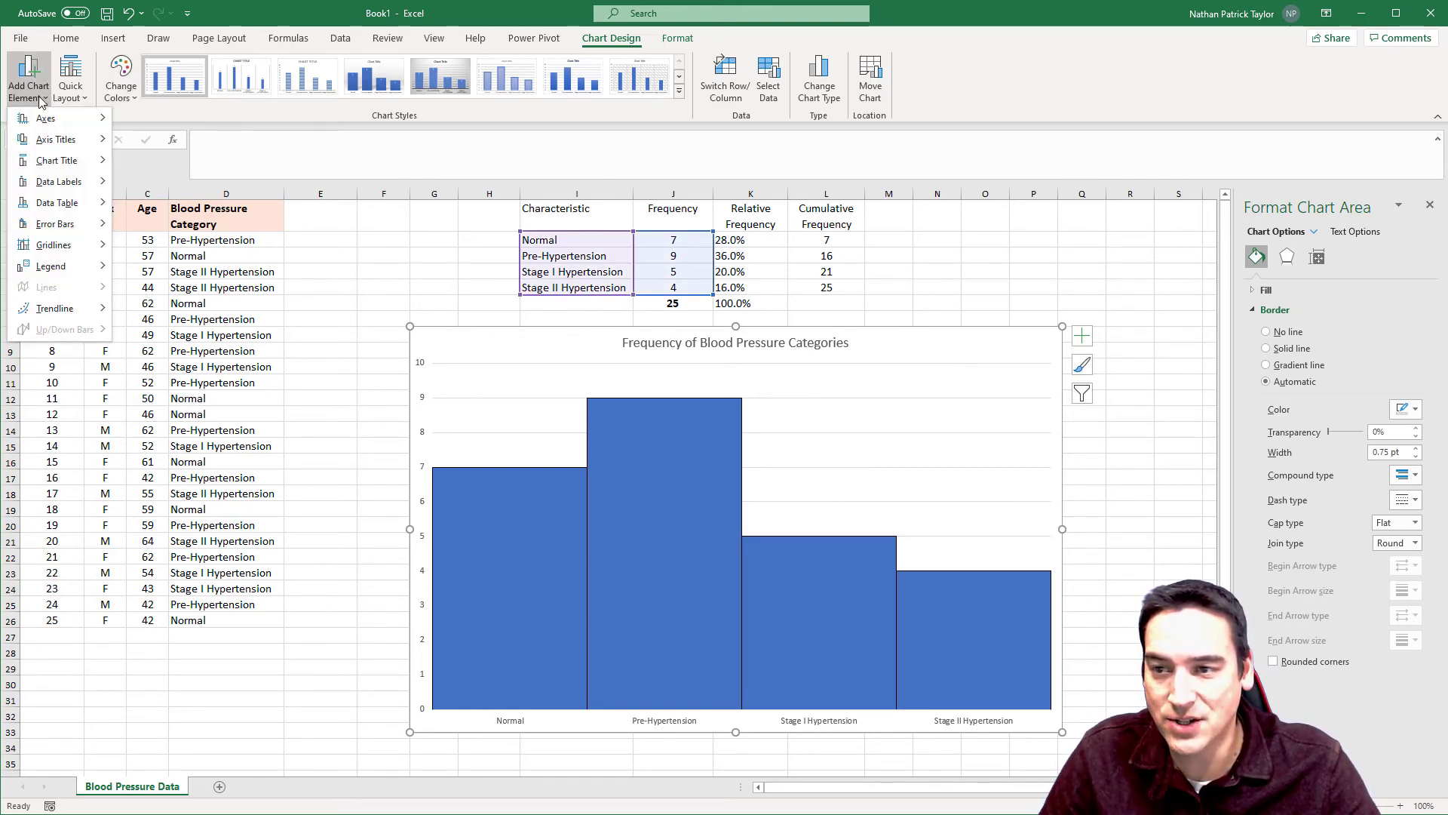
mouse_move(45, 138)
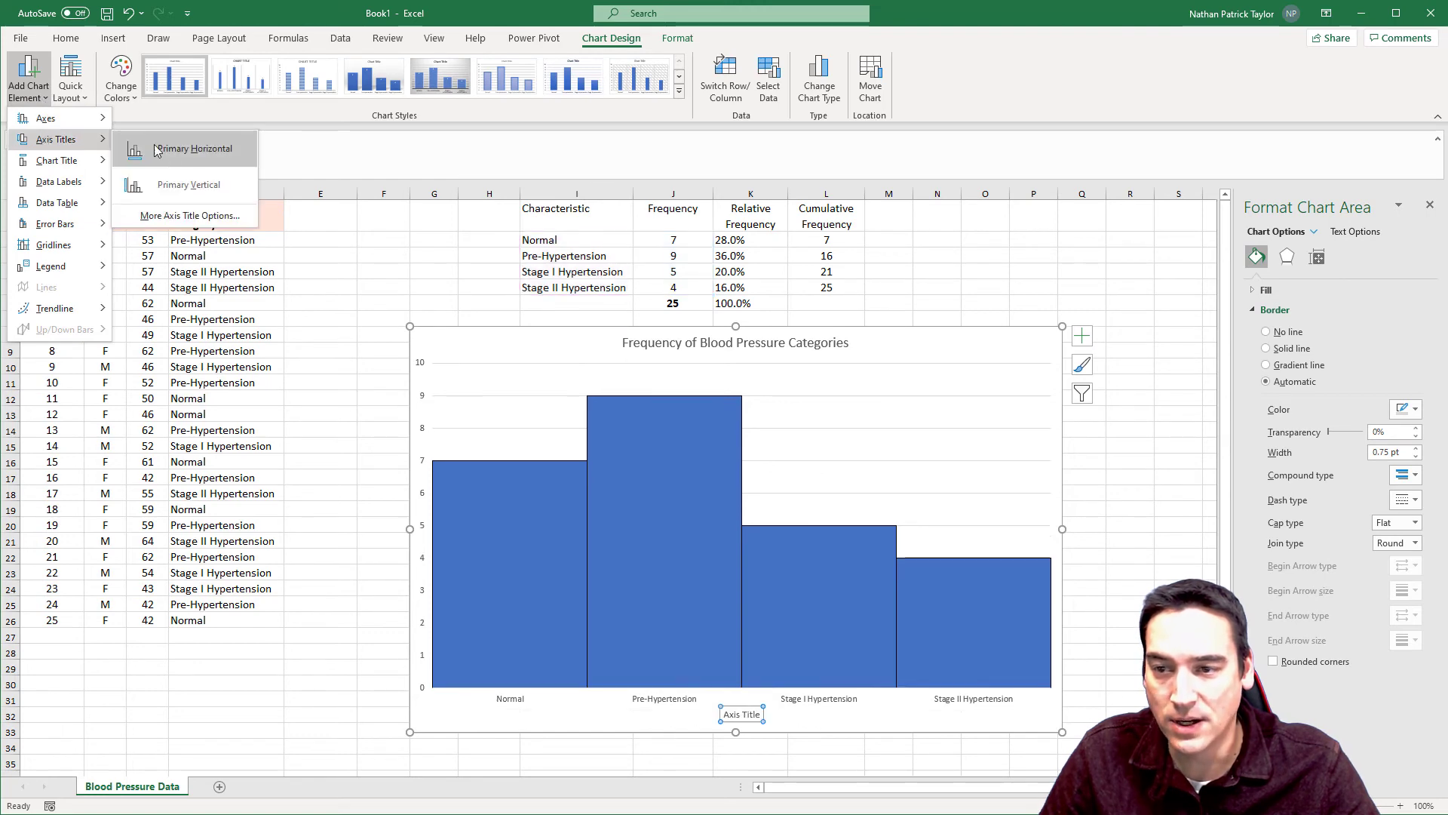
click(184, 149)
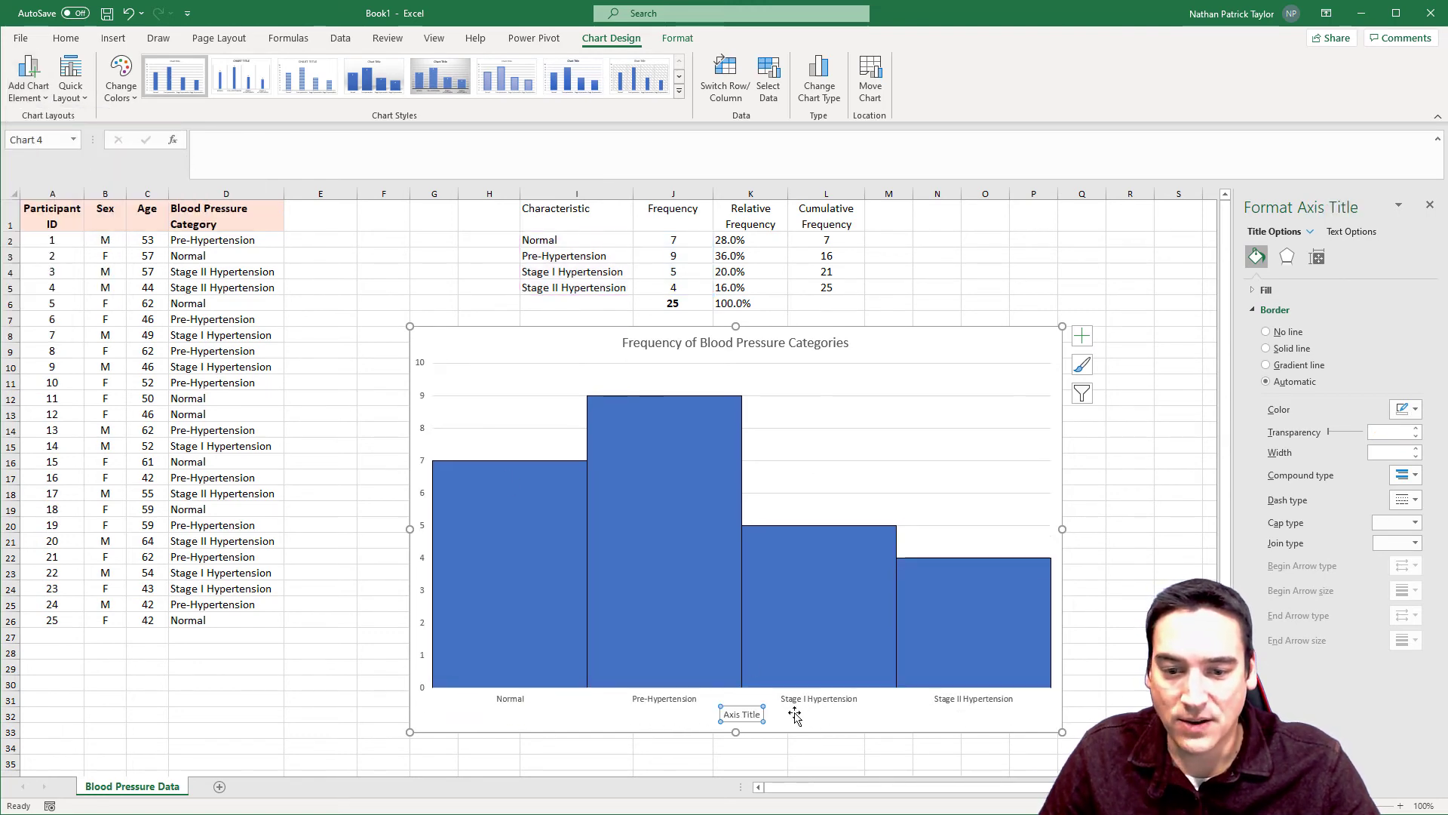
double_click(740, 717)
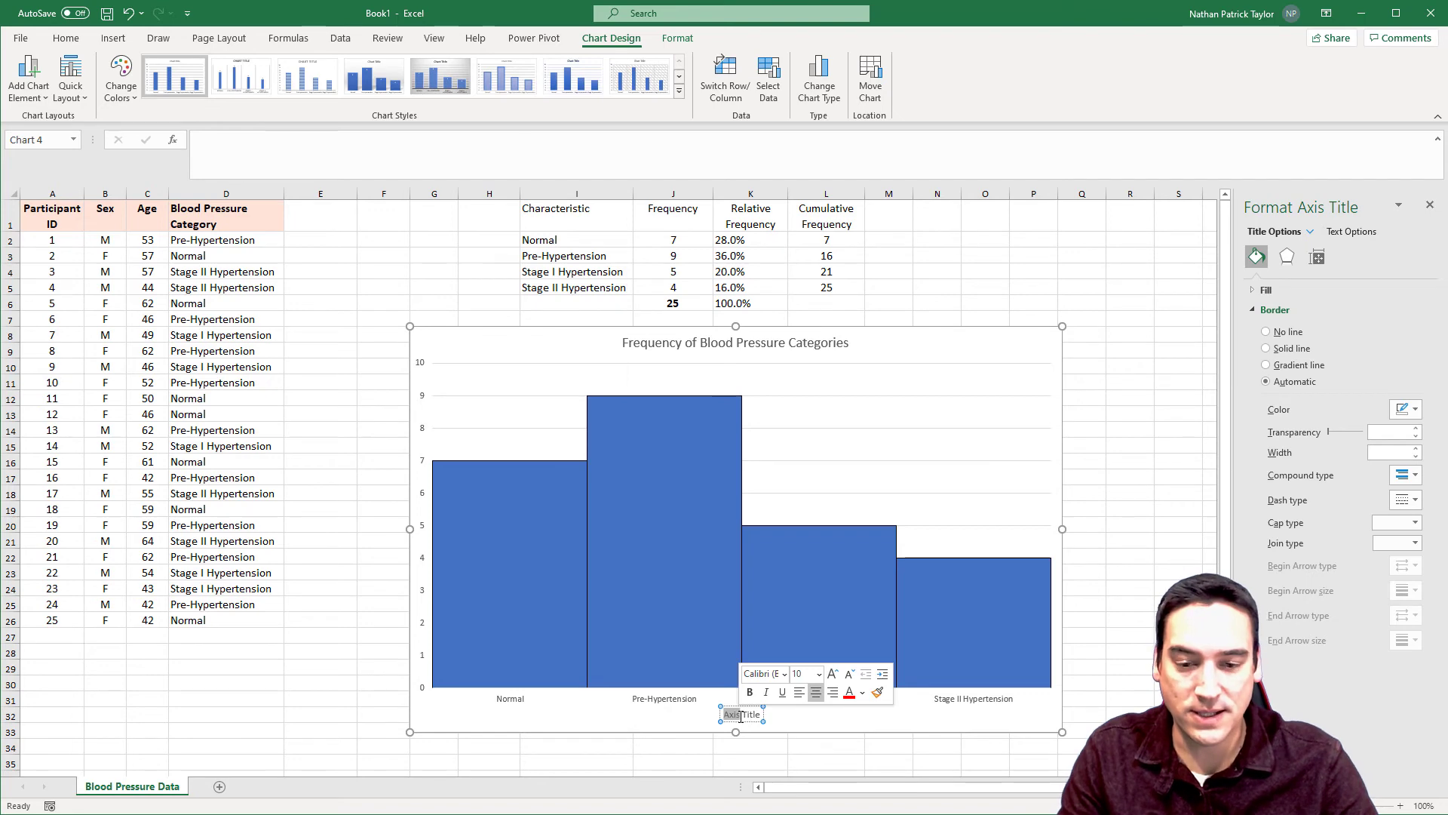
triple_click(741, 716)
text(Blo)
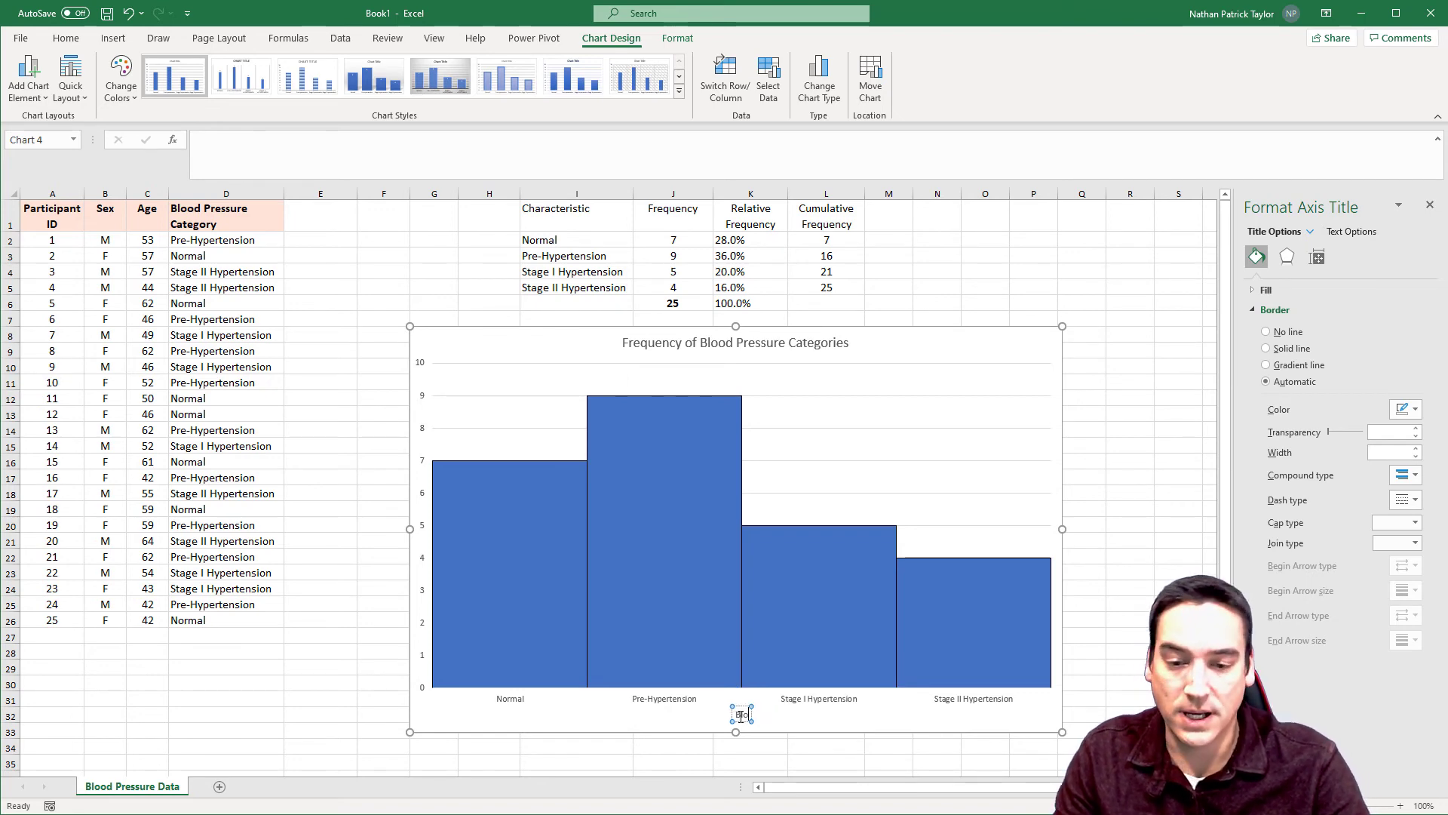
text(od Pres)
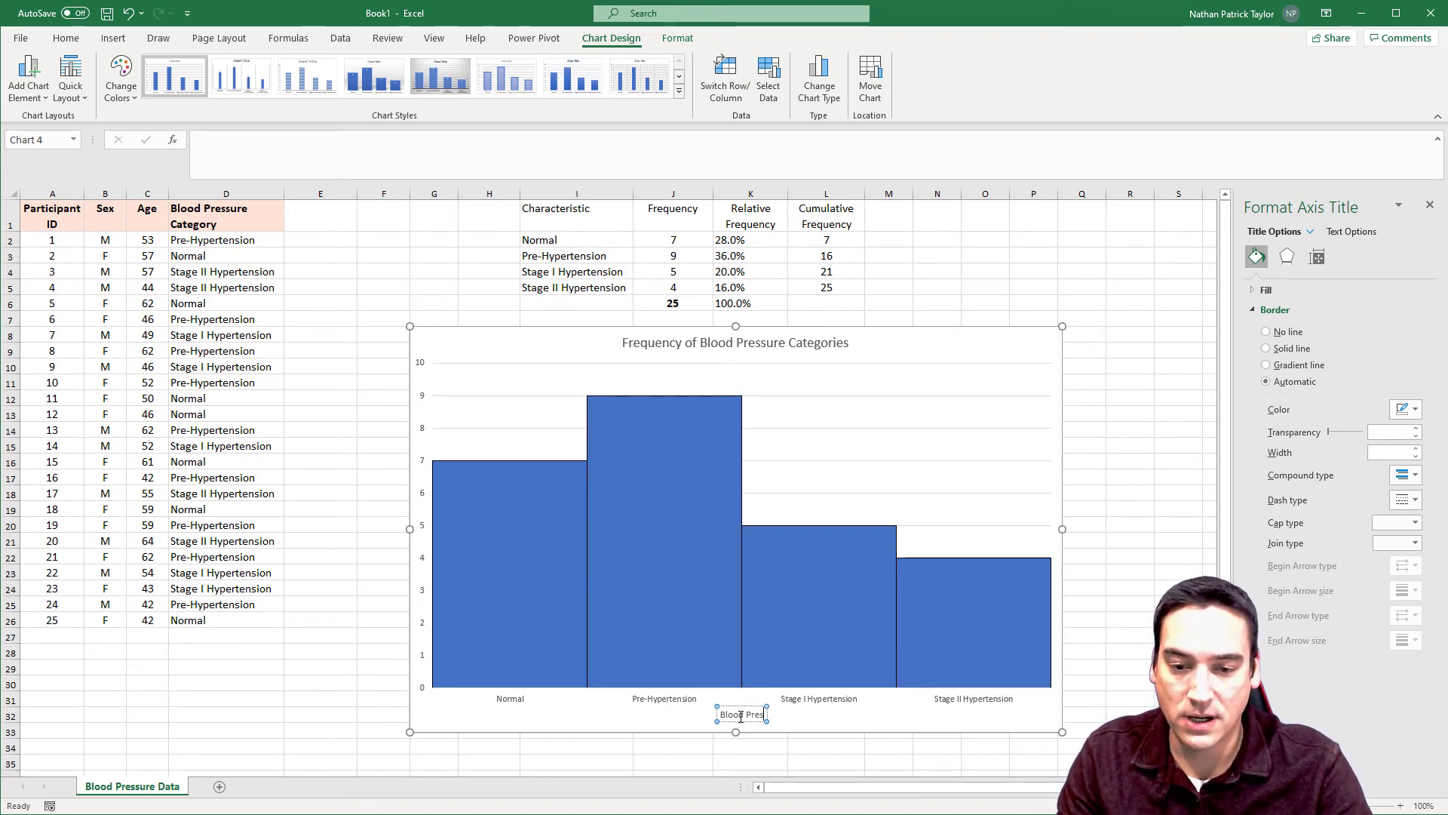
text(sure Catre)
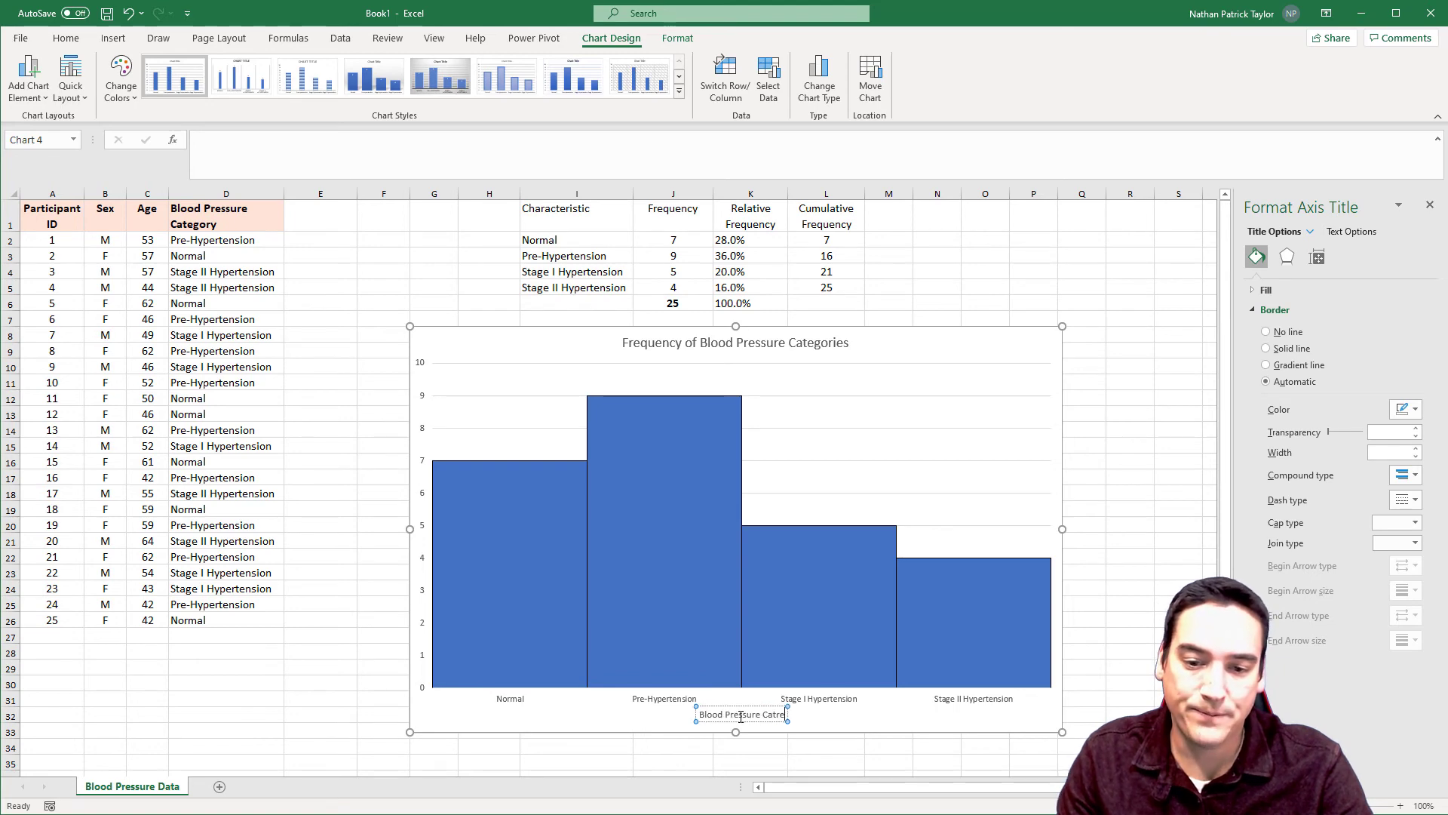
key(BackSpace)
key(BackSpace)
text(egory)
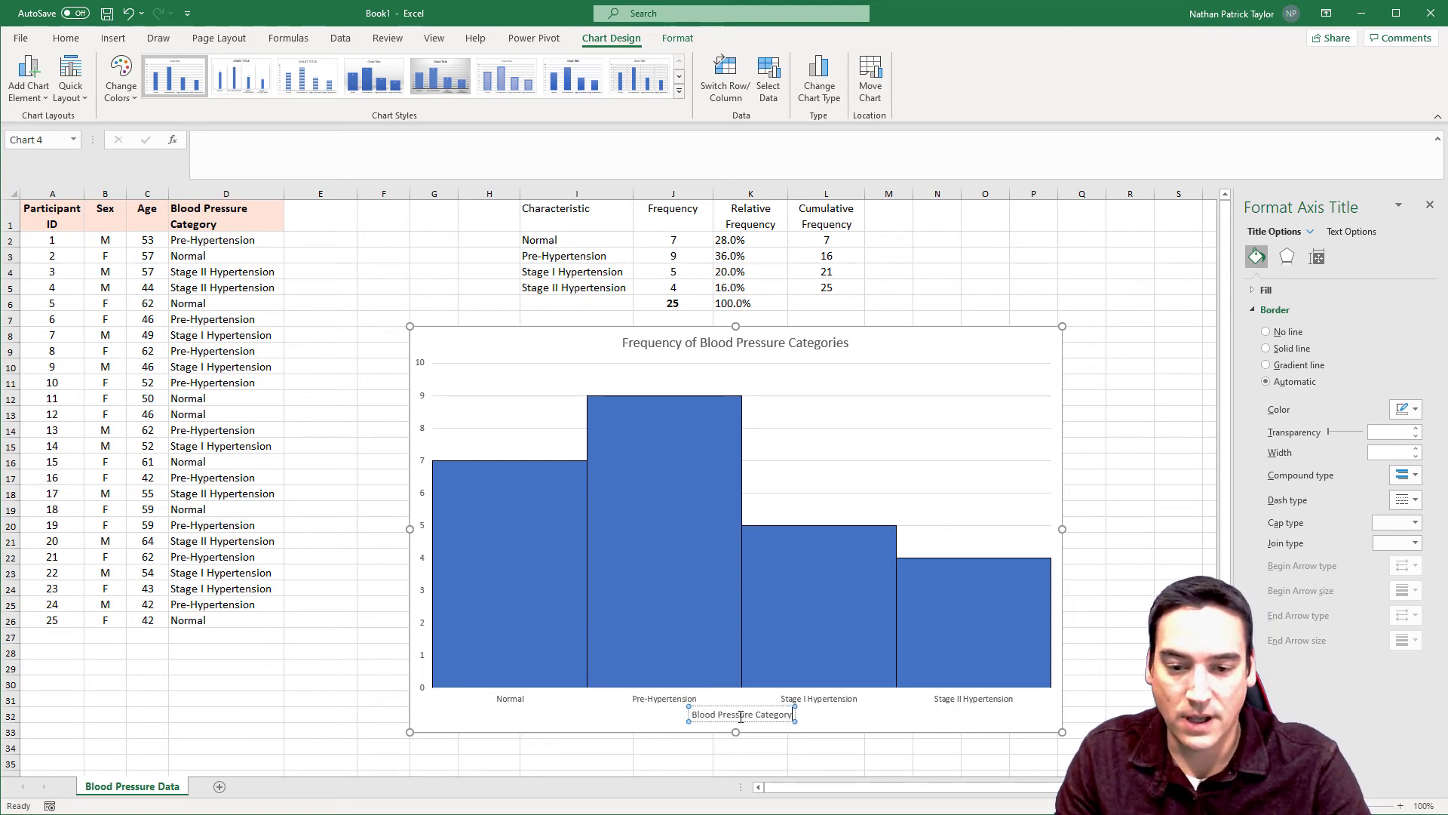
click(646, 717)
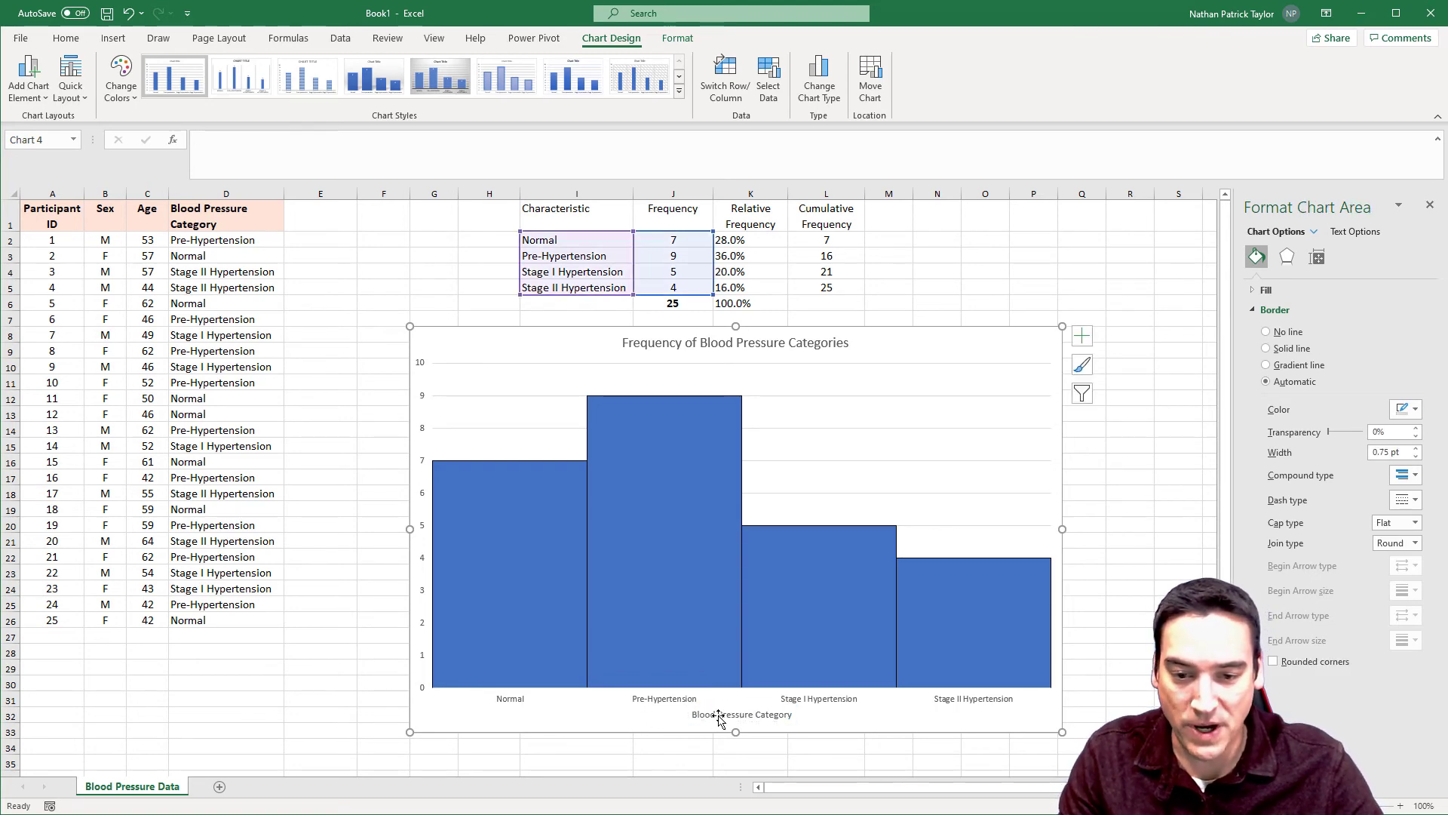
- Nudge the Blood Pressure Category axis title slightly lower
click(722, 715)
click(725, 711)
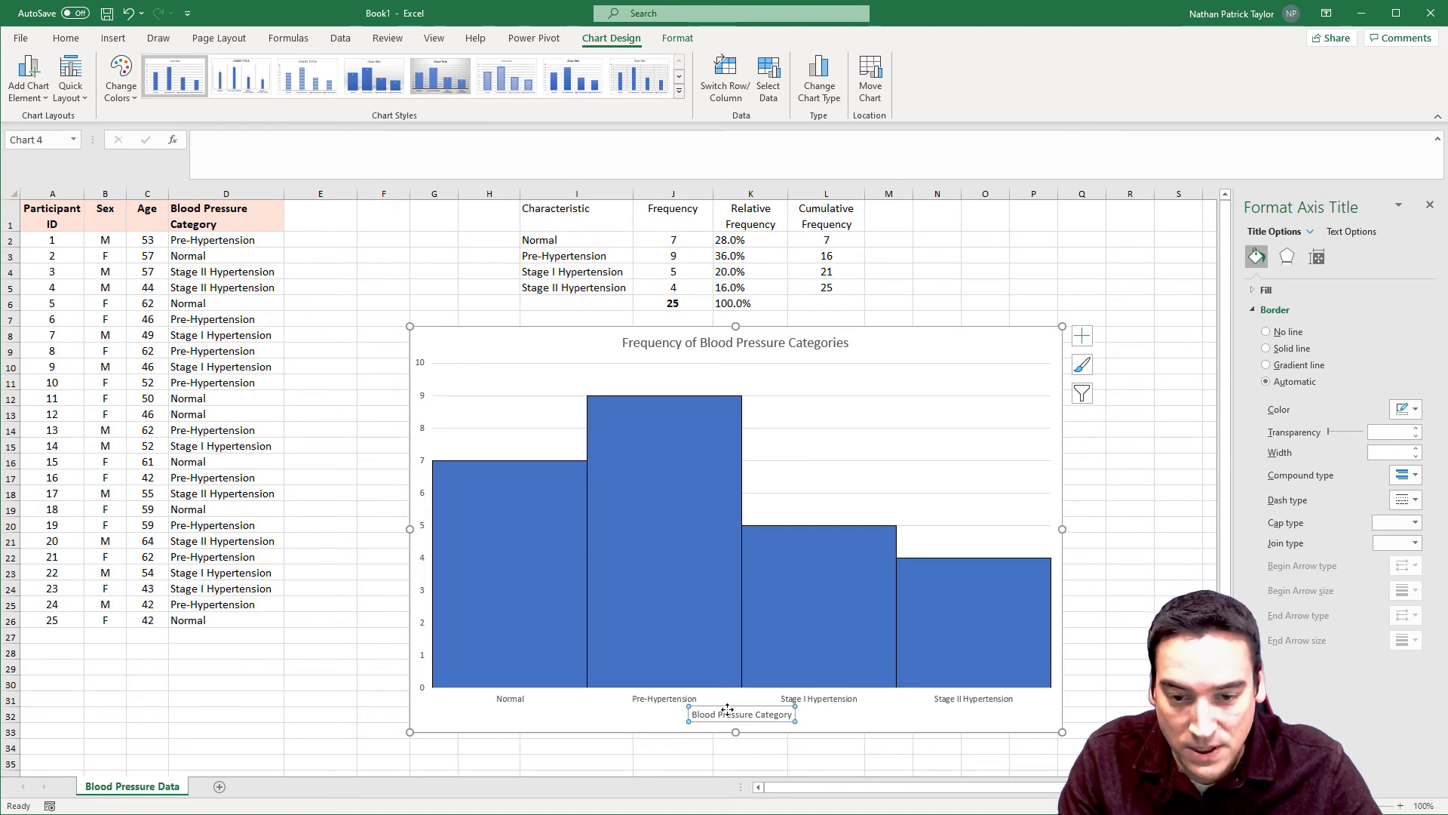
drag(727, 709, 727, 712)
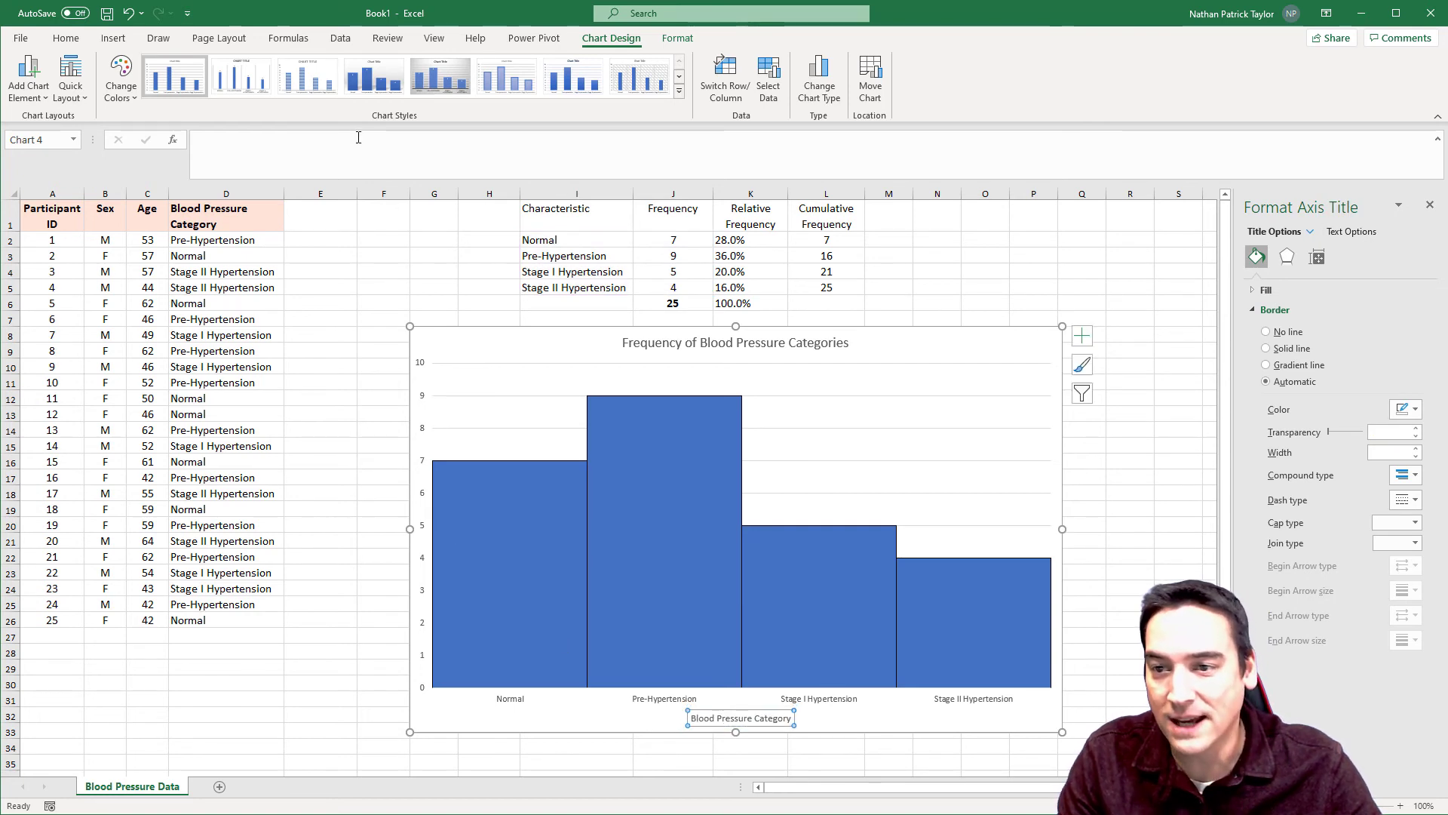
- Add a primary vertical axis title reading 'Frequency'
click(35, 104)
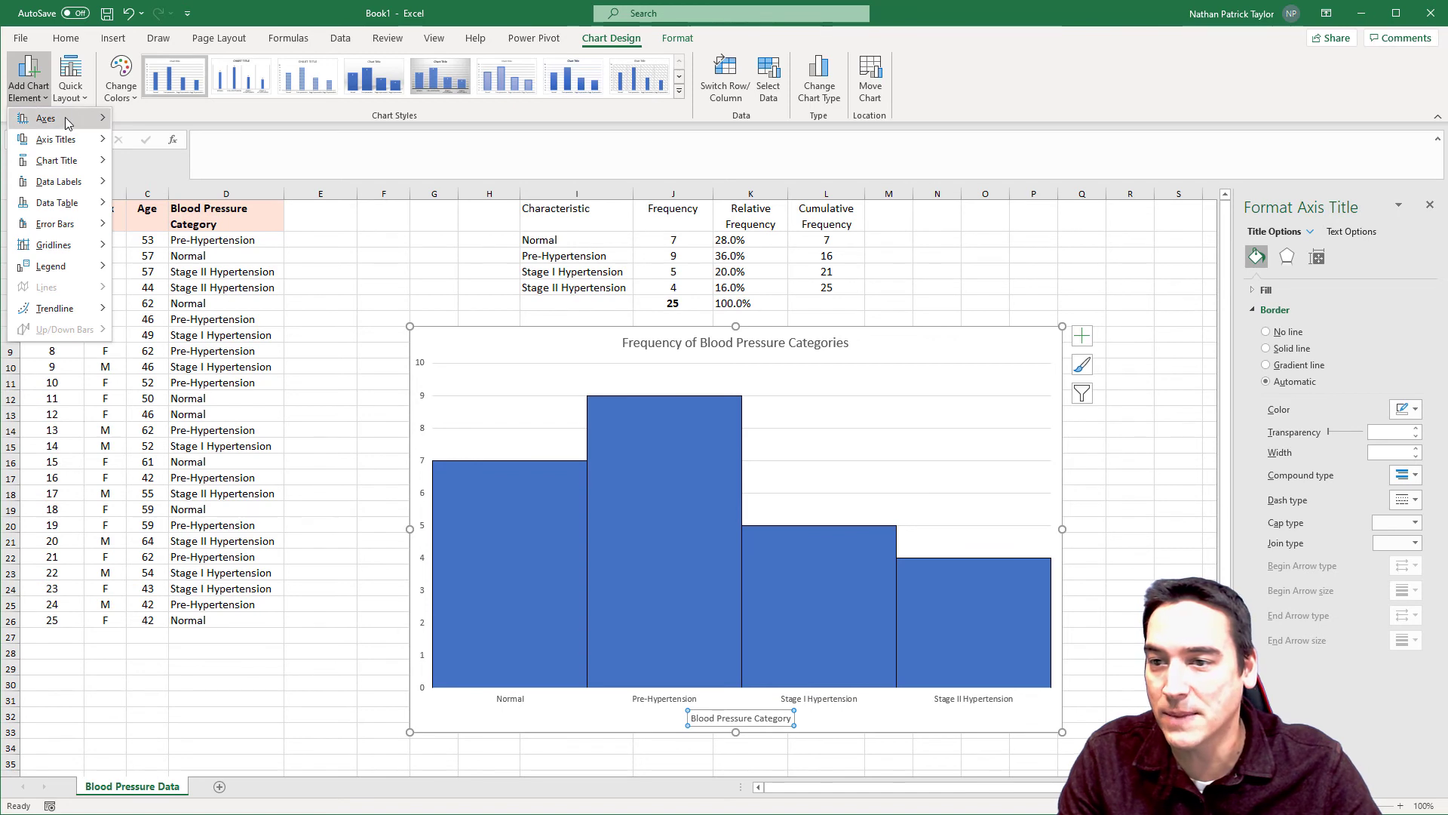
mouse_move(82, 141)
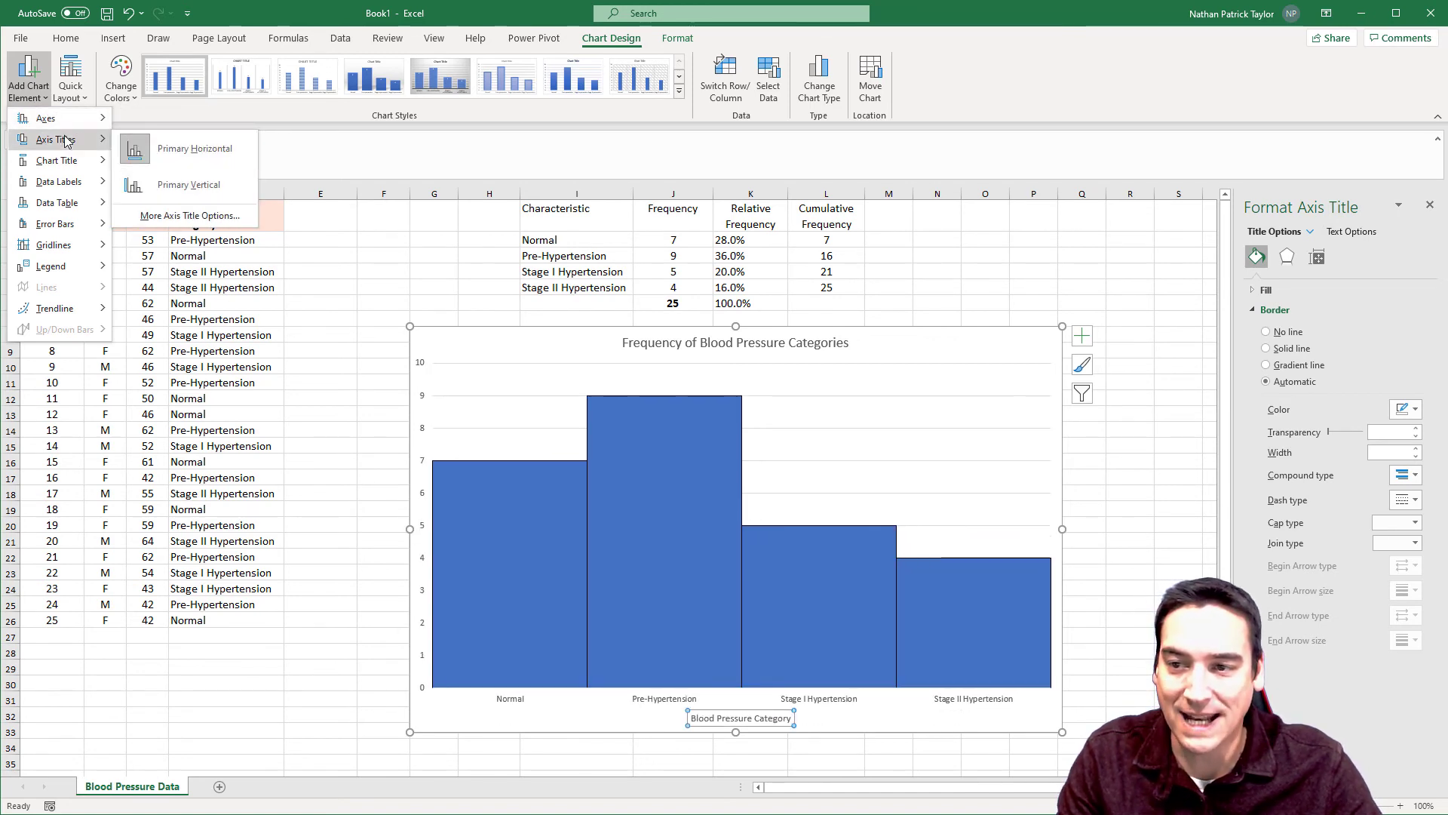
click(185, 184)
triple_click(431, 526)
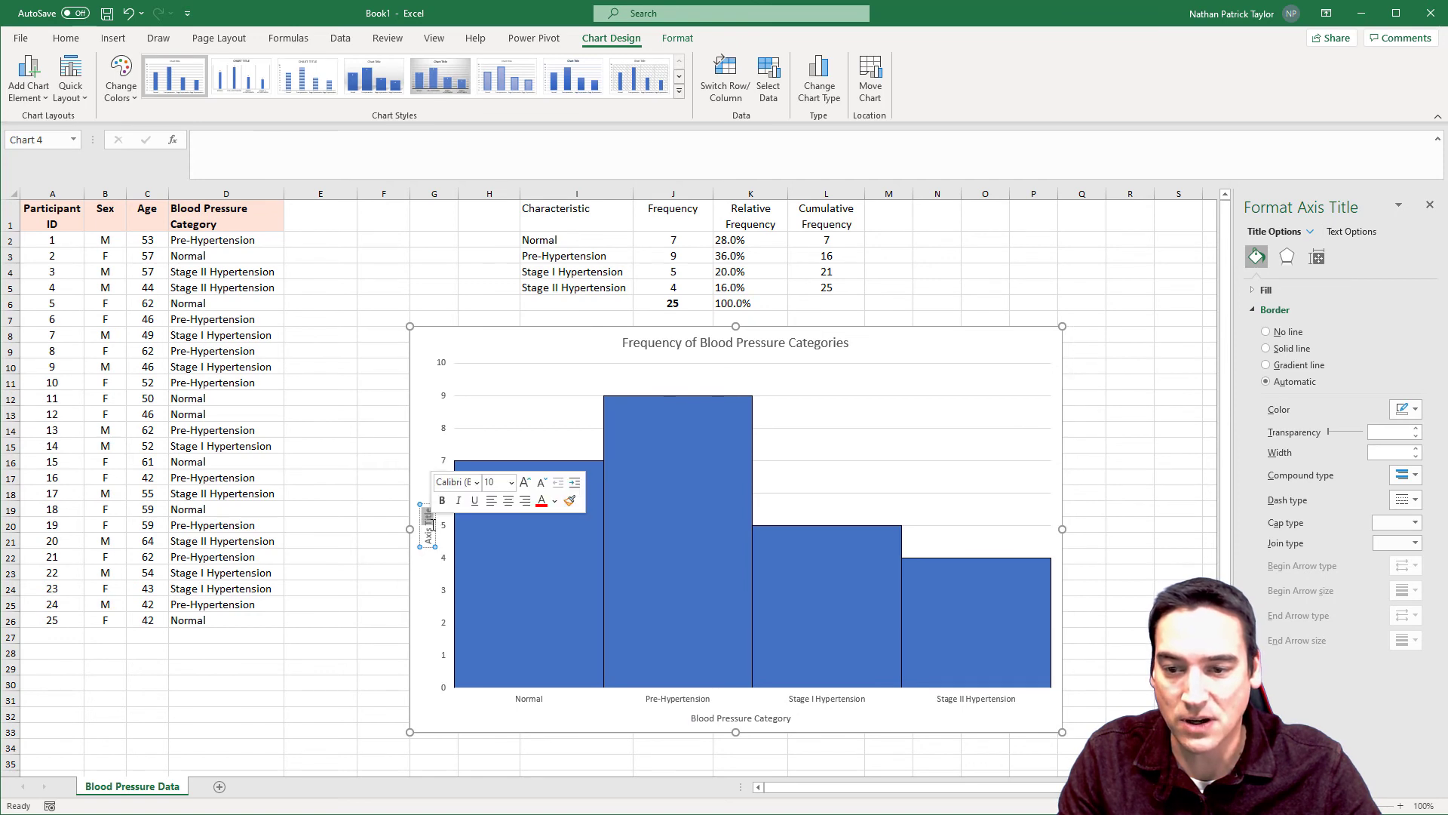
key(BackSpace)
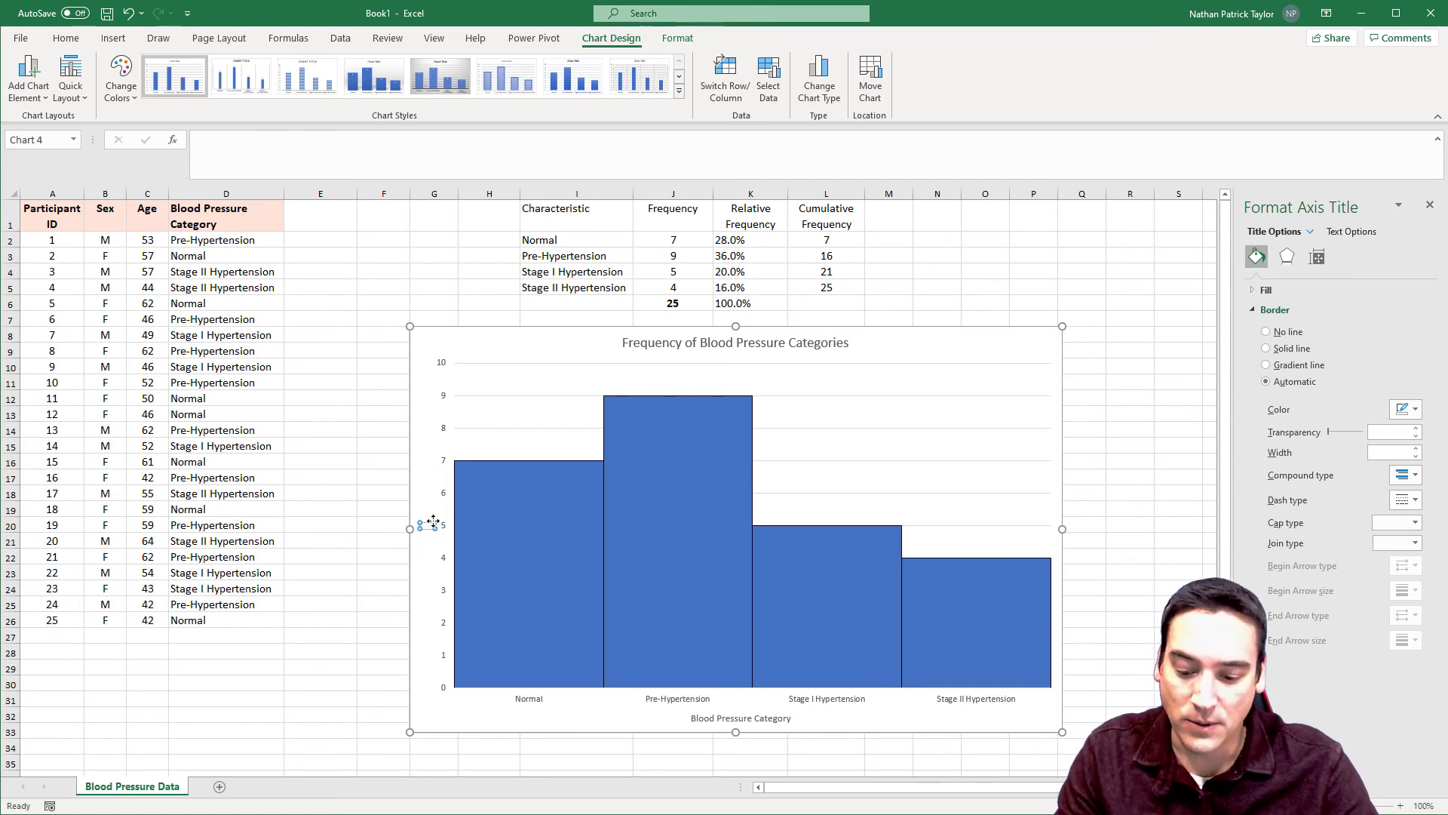
text(Frequency)
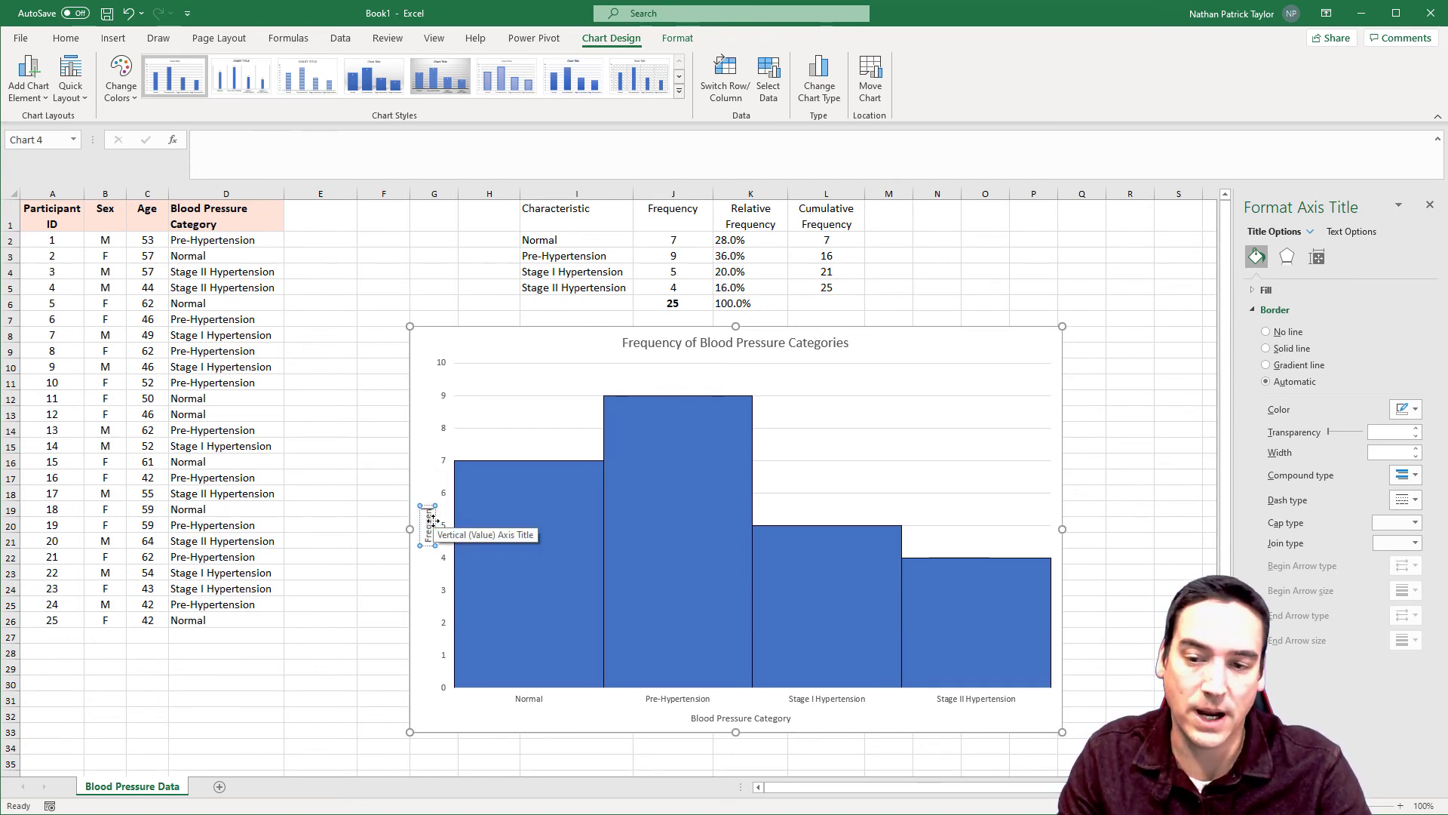
click(502, 713)
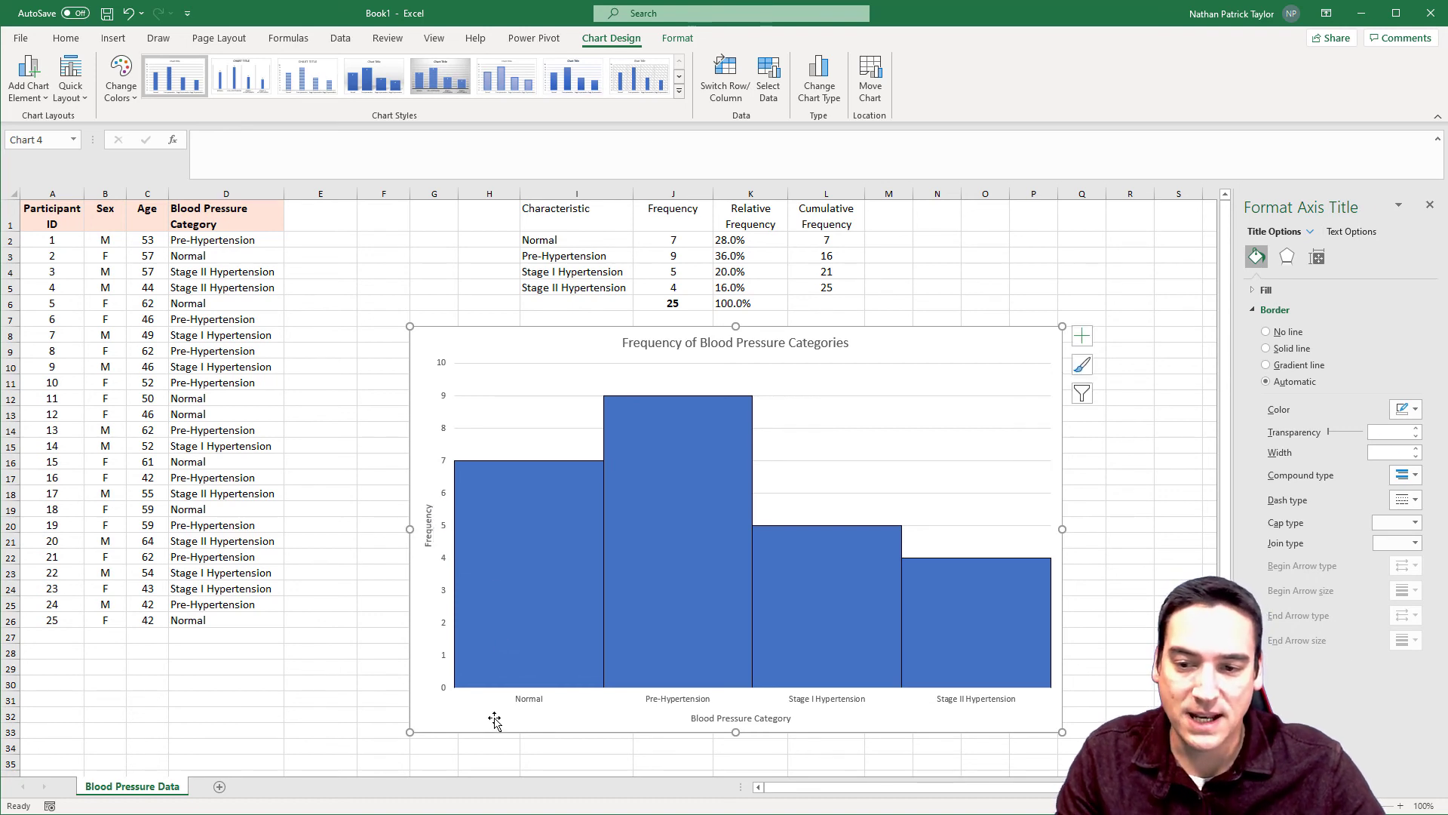
click(430, 531)
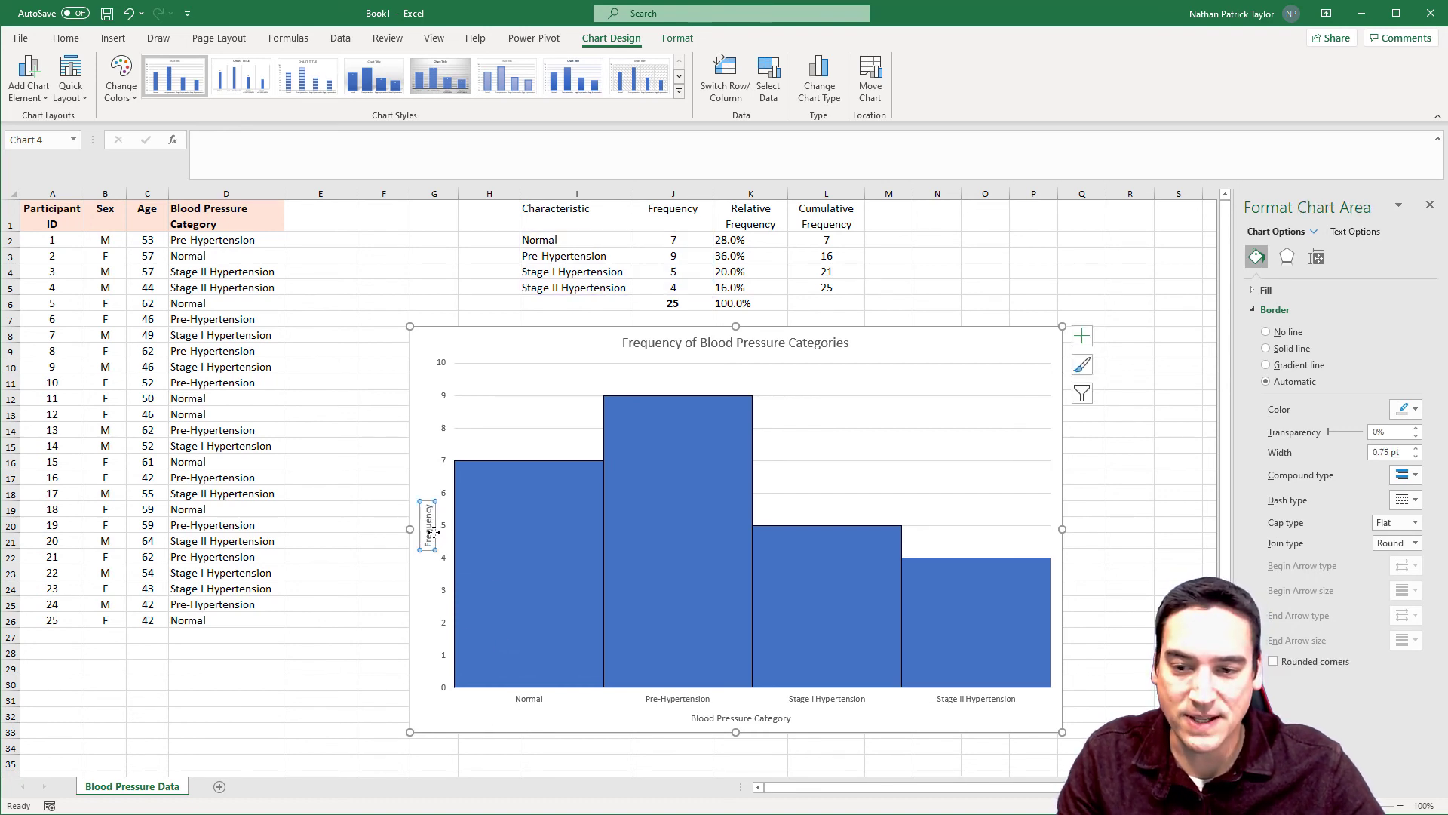
- Make the 'Frequency' and 'Blood Pressure Category' axis titles bold at size 11
click(739, 719)
click(429, 529)
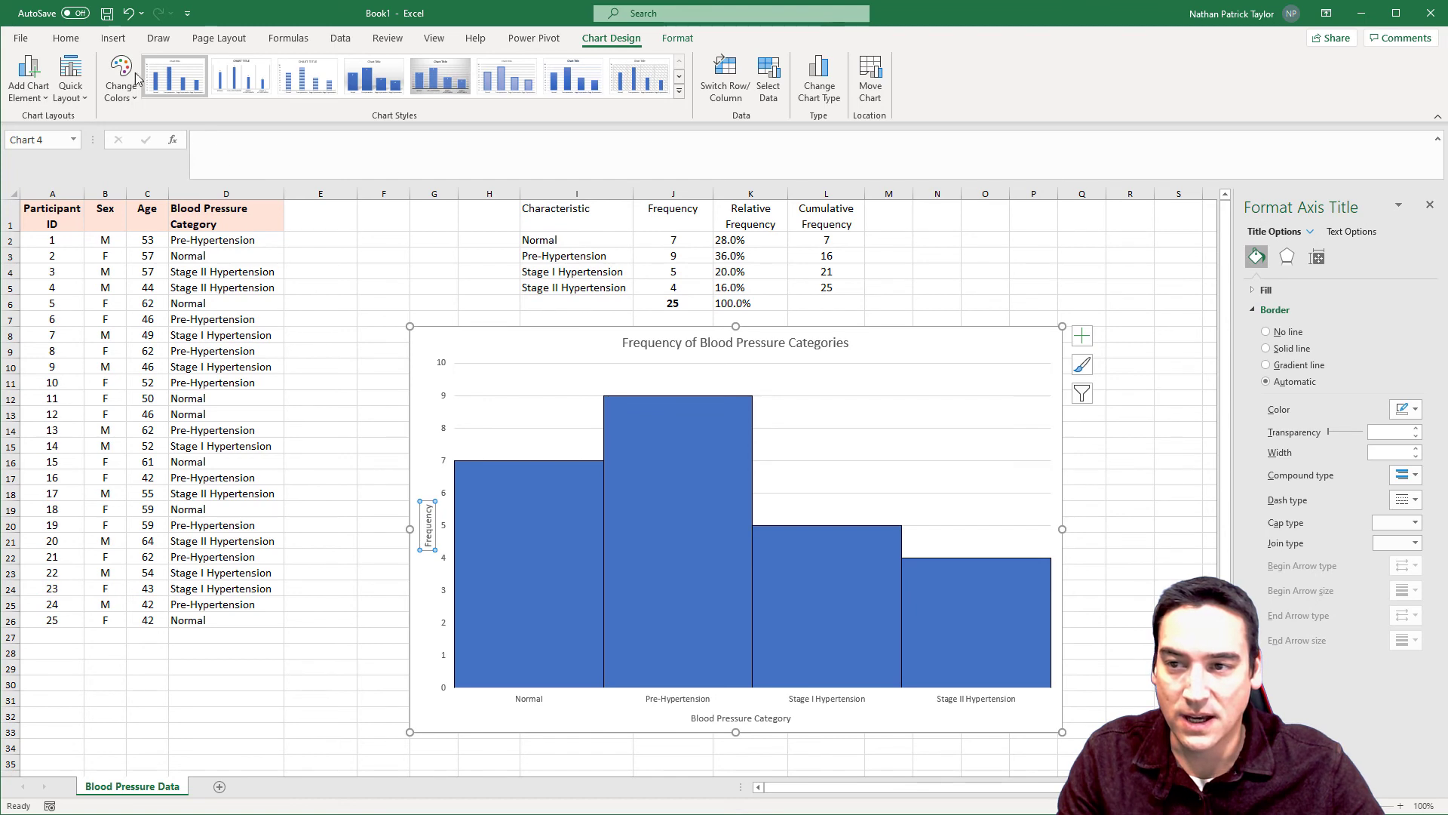
click(65, 38)
click(138, 90)
click(264, 66)
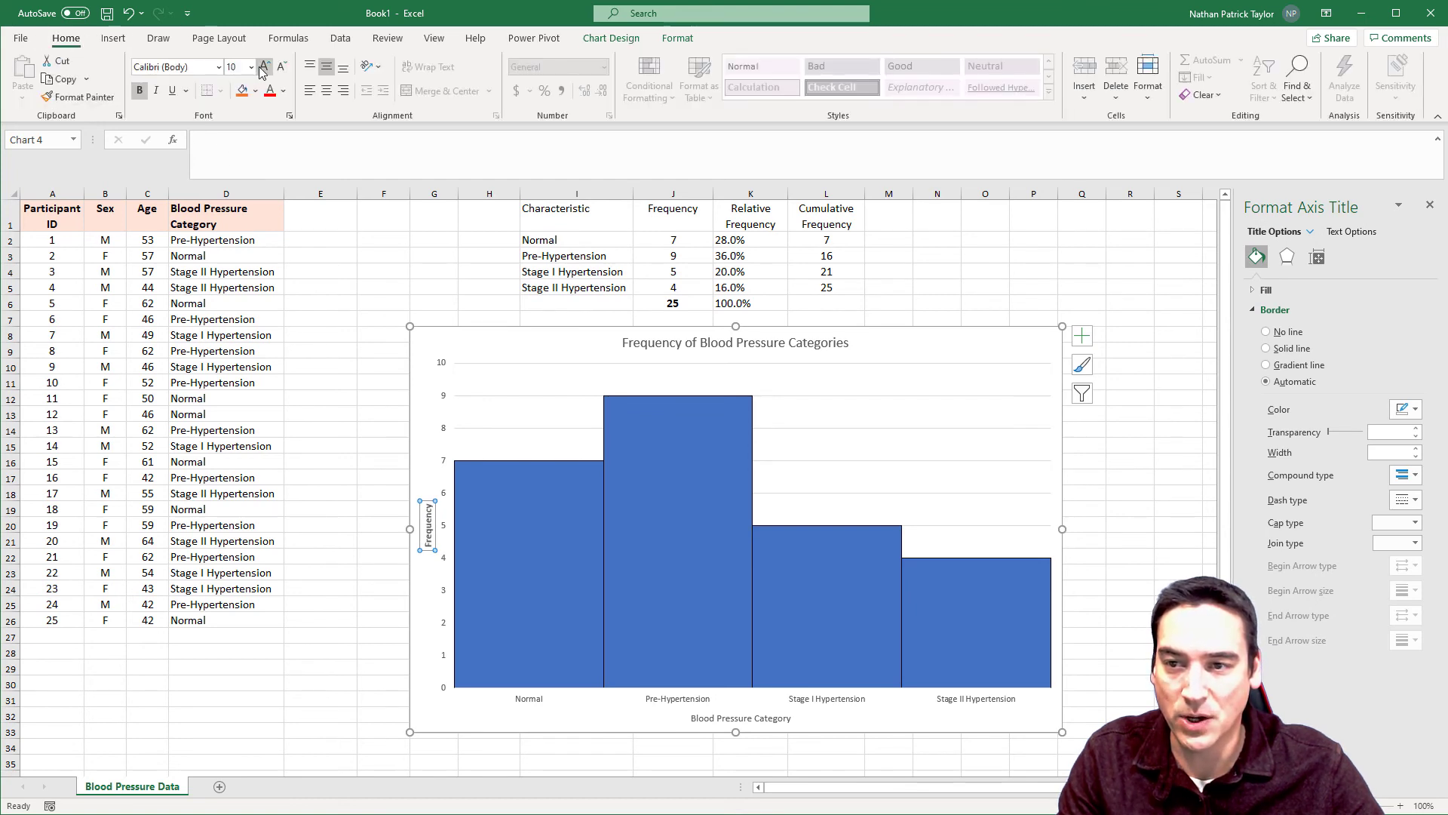
click(719, 722)
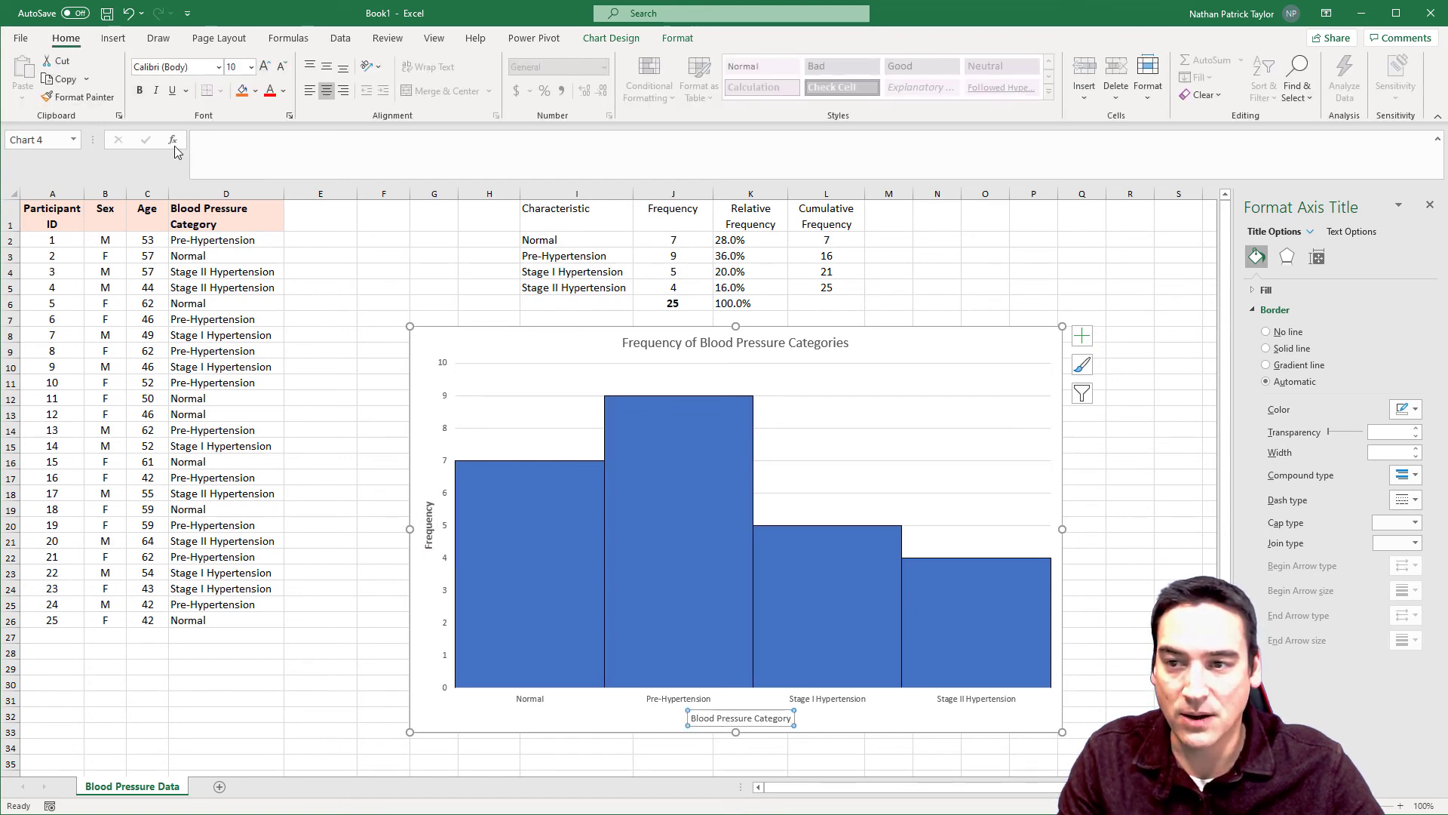
click(138, 90)
click(264, 66)
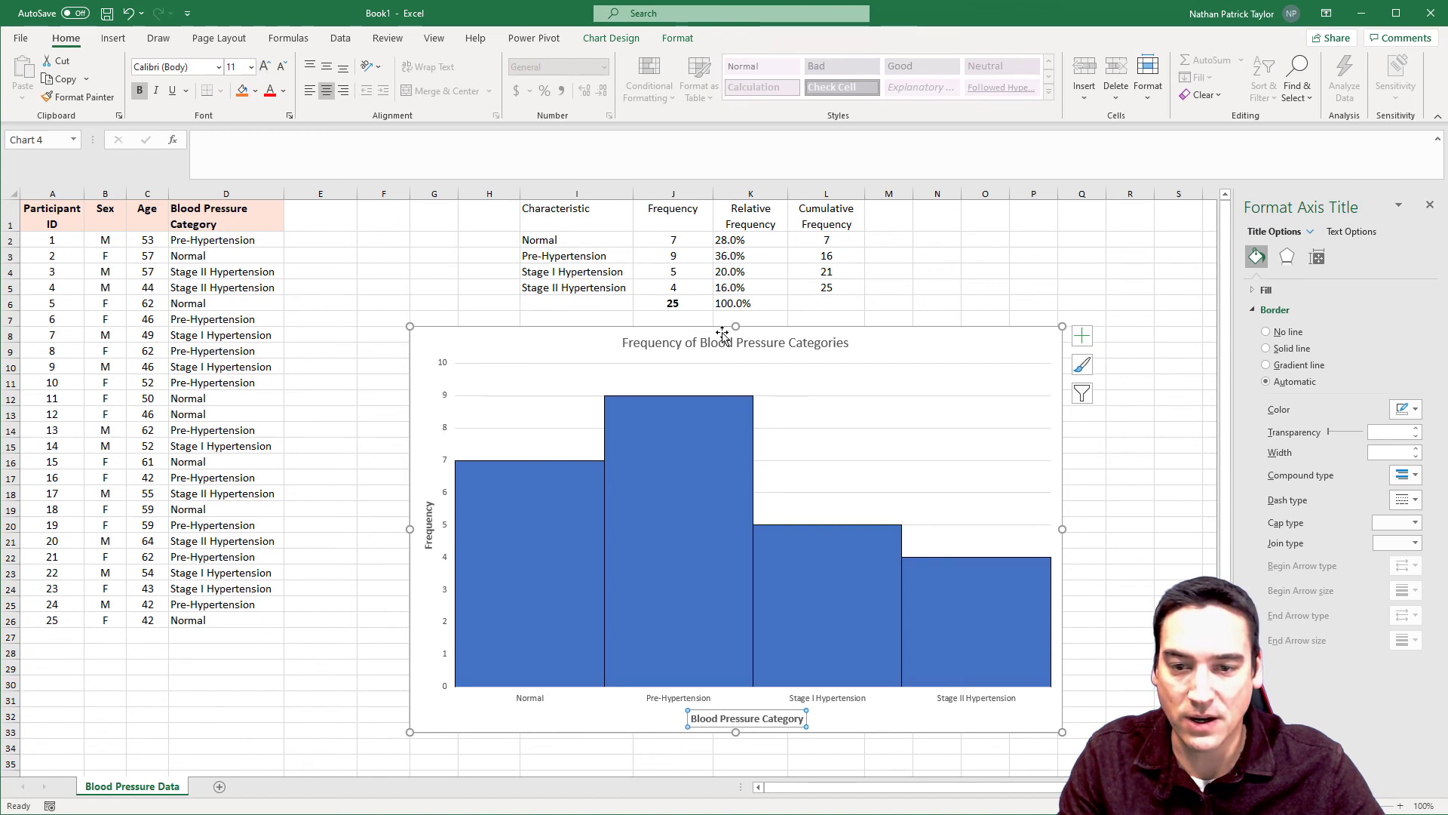
click(952, 341)
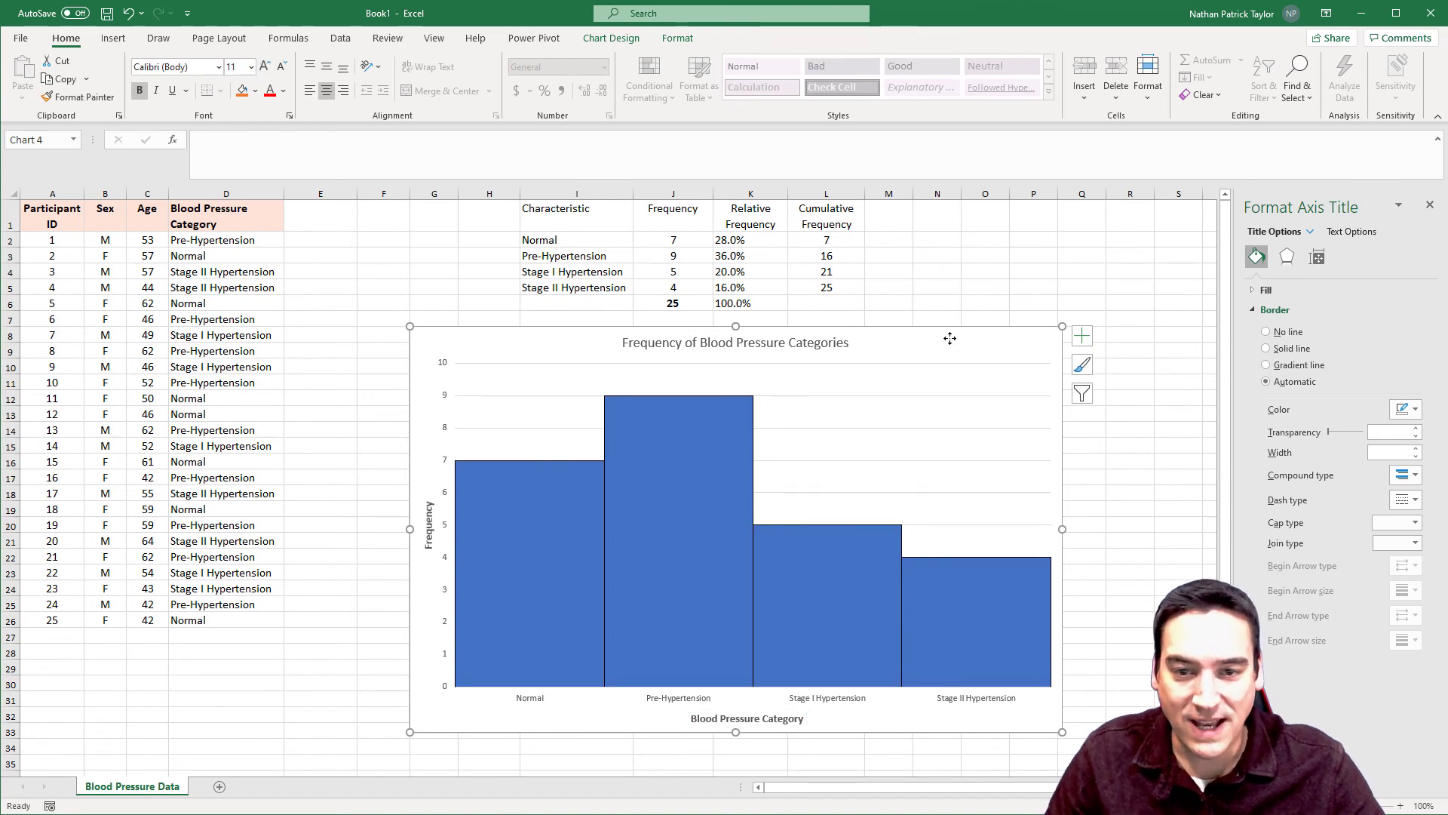
- Shorten the plot area from the bottom and move the category axis title up closer
click(868, 413)
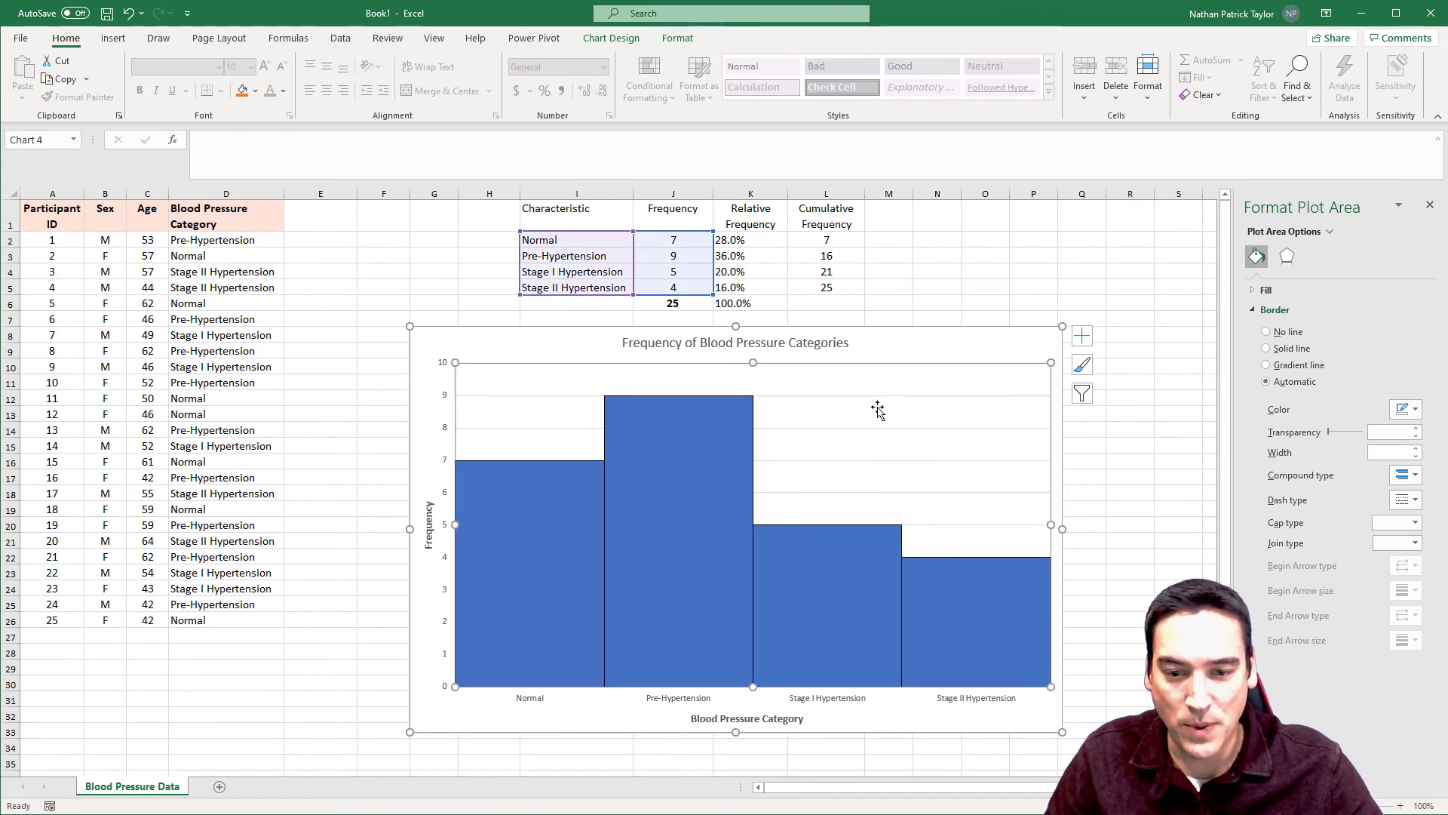
drag(753, 683, 753, 663)
drag(755, 662, 754, 660)
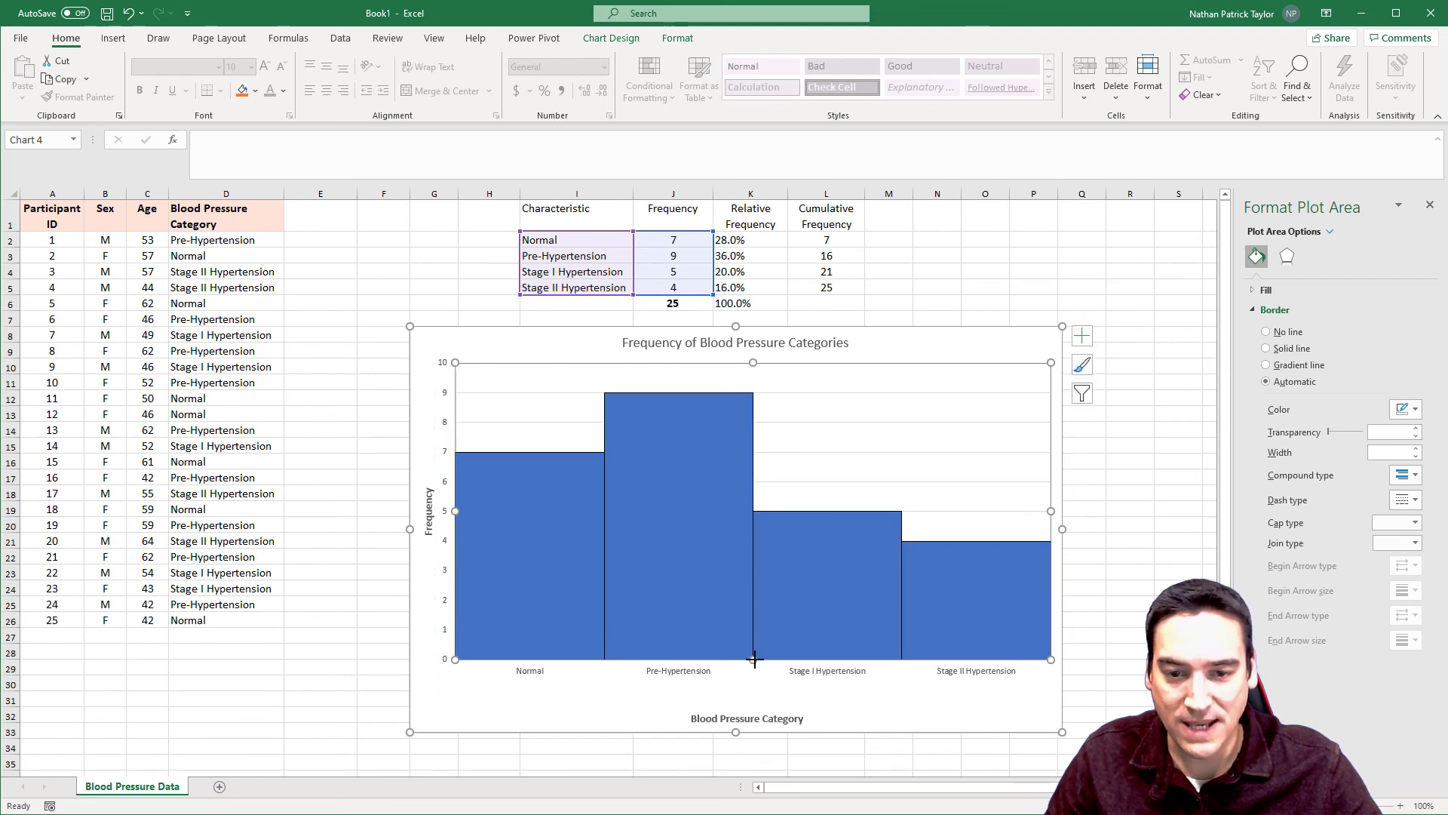
click(754, 716)
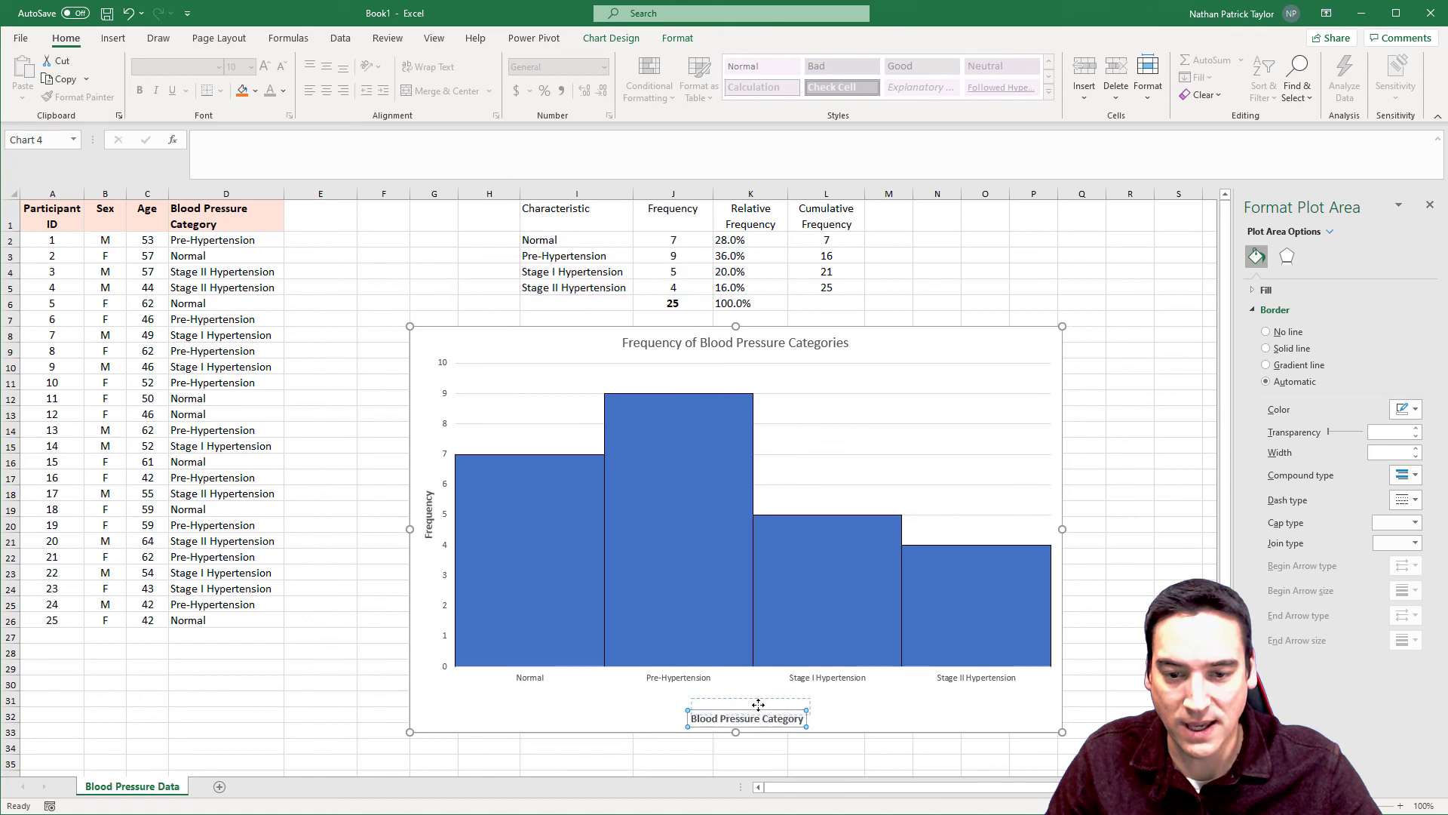
drag(759, 705, 758, 690)
- Narrow the plot area from the left and shift the Frequency title slightly left
click(482, 419)
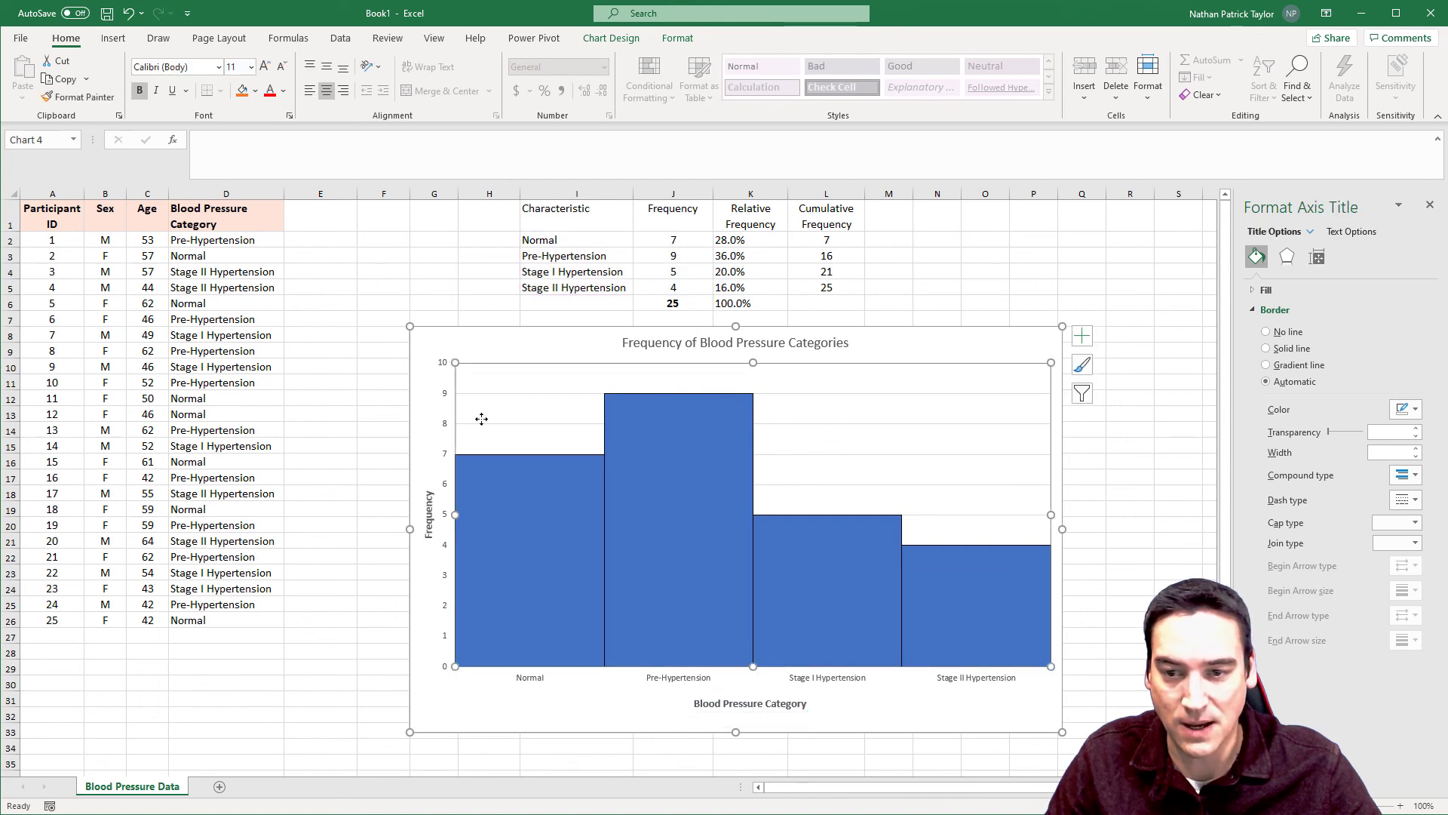
drag(455, 514, 426, 491)
click(440, 514)
click(438, 356)
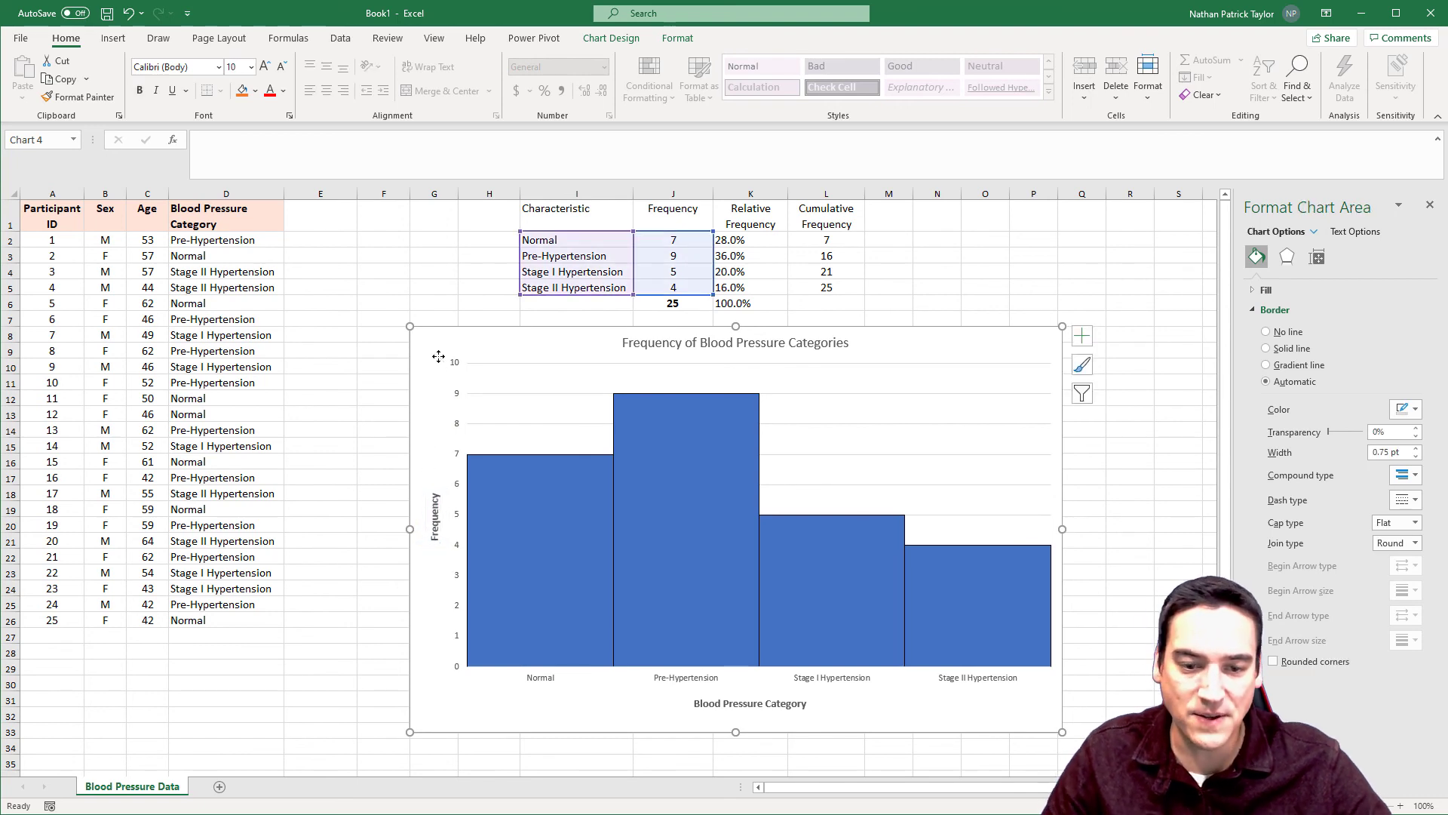